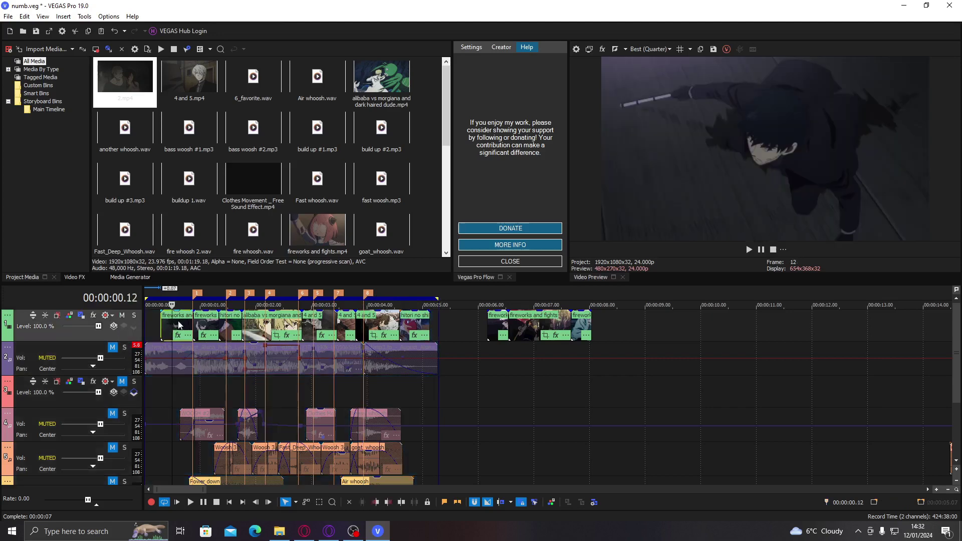
Step: Extend the start of the first fireworks and fights clip back to the beginning of the timeline
key("space")
key("space")
key("space")
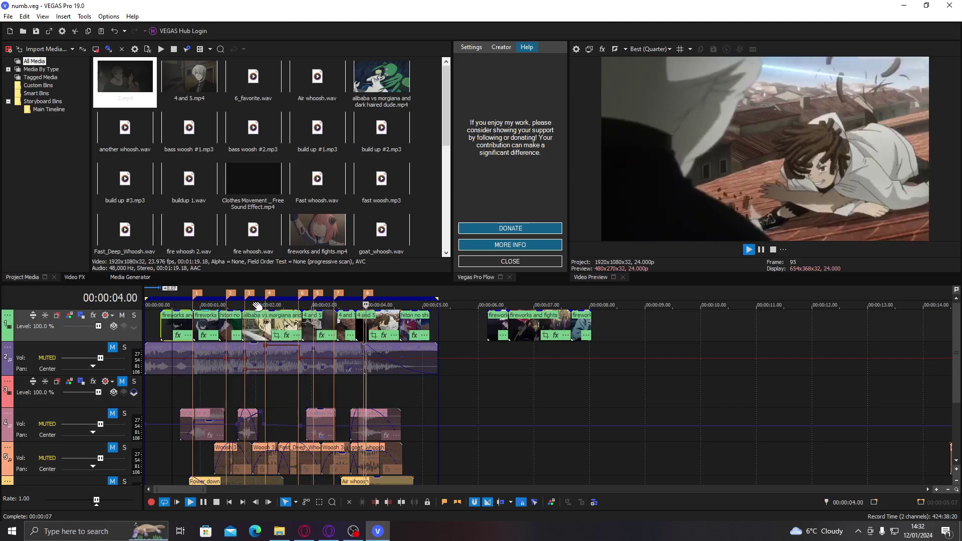
key("space")
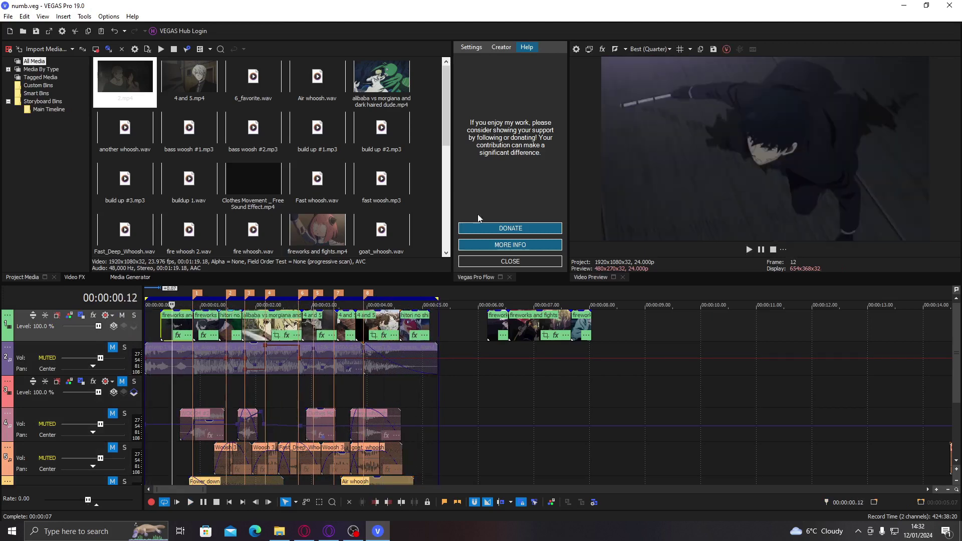
scroll(203, 327, "up", 3)
key("Right")
key("Right")
key("Right")
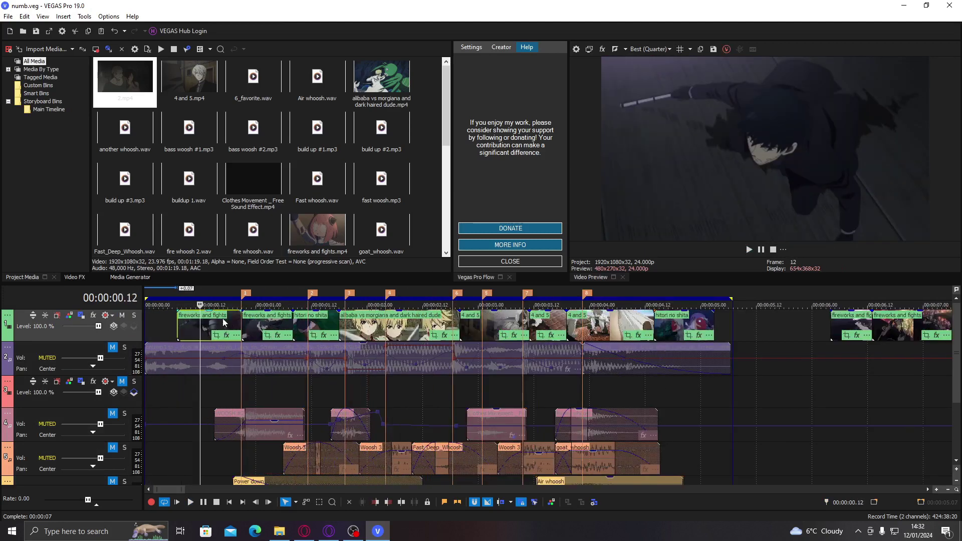
left_click_drag(209, 319, 242, 319)
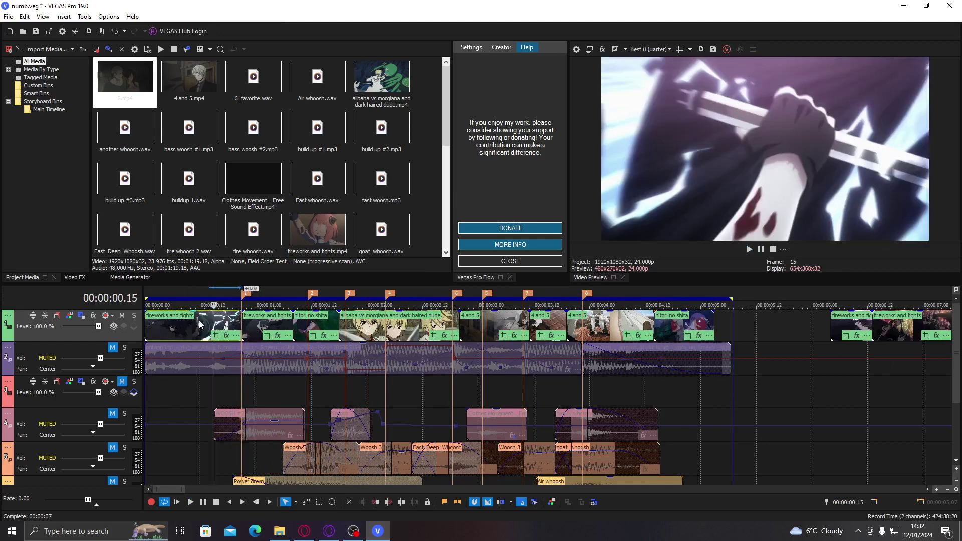
Step: Examine the first clip's frames between about 00:00:00.12 and 00:00:00.19, comparing the motion on both sides of its internal shot change
key("Right")
key("Right")
key("Right")
key("Right")
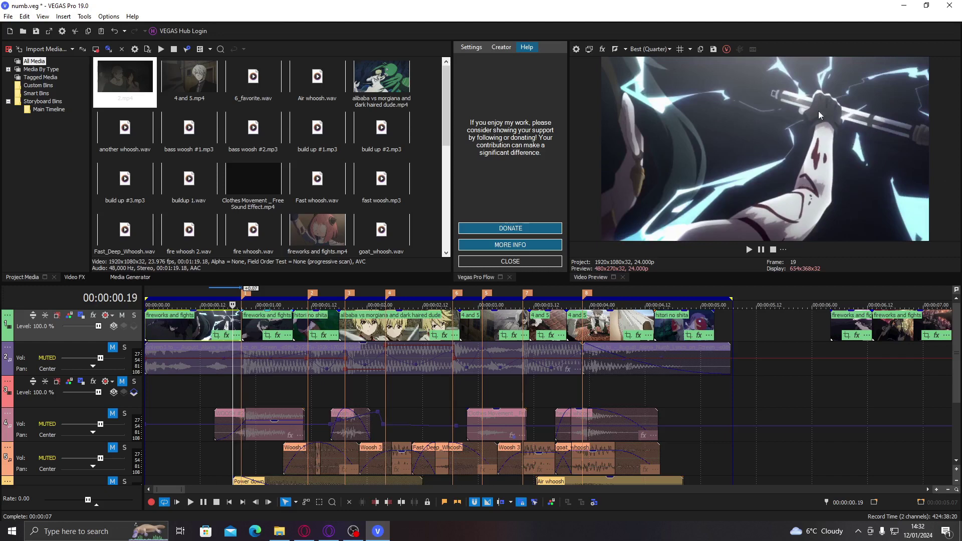
left_click(216, 321)
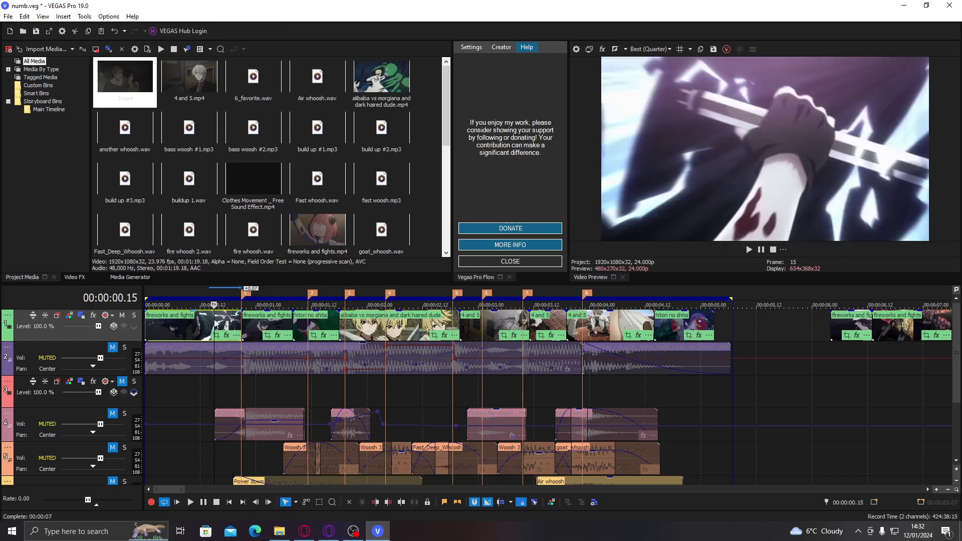
left_click(200, 320)
left_click(187, 322)
left_click_drag(188, 325, 200, 327)
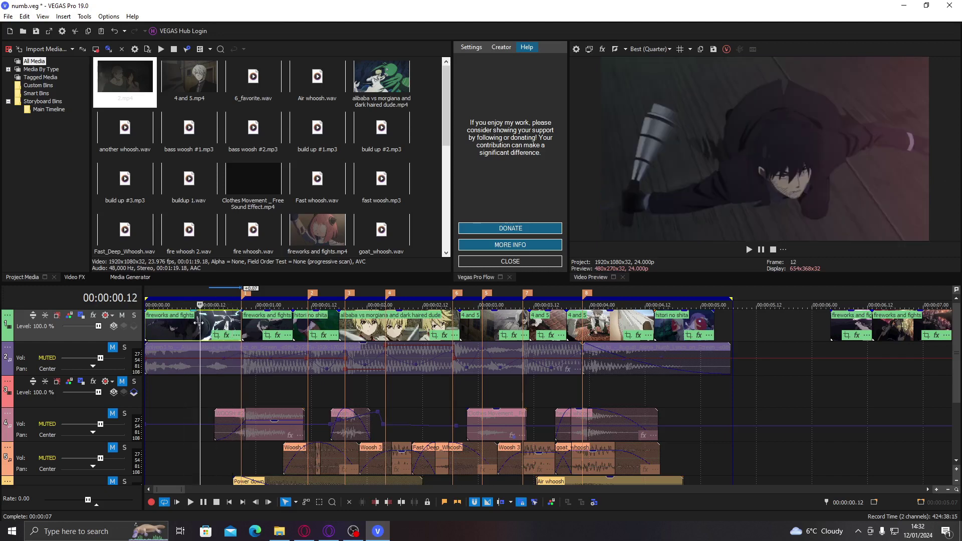
Step: Extend the end of the second fireworks and fights clip to marker 2, rippling the following clips
left_click(296, 317)
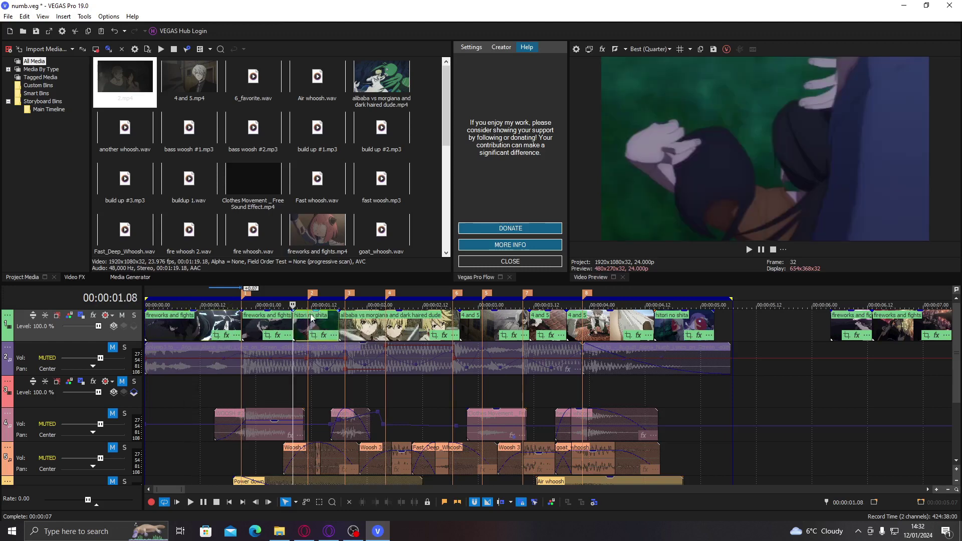
left_click(309, 320)
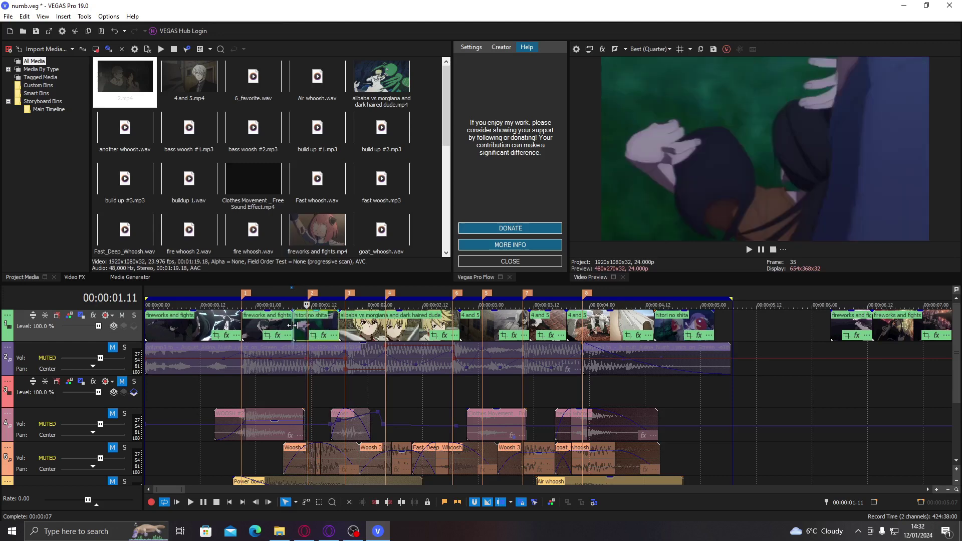
left_click_drag(291, 326, 304, 325)
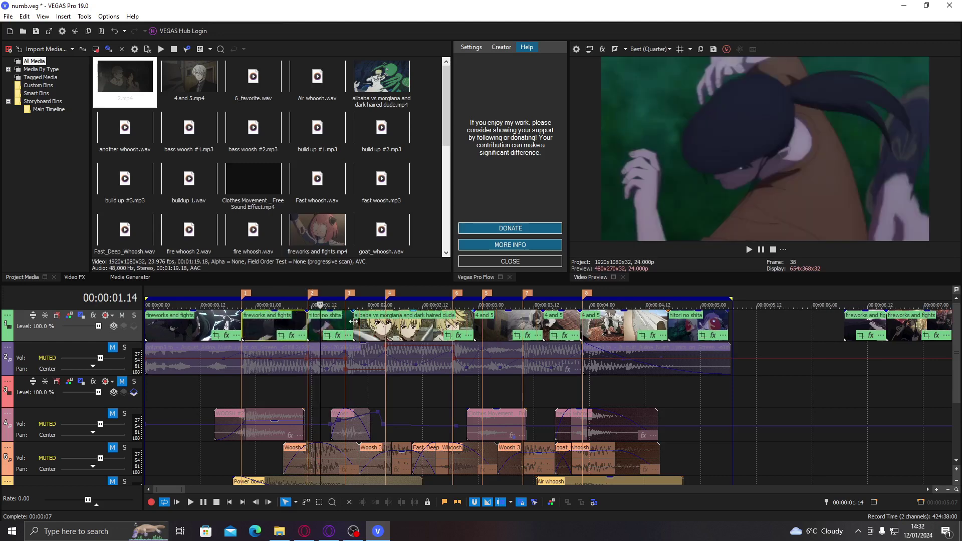
Step: Adjust the end of the first hitori no shita clip so it runs slightly past marker 3
left_click_drag(352, 321, 341, 322)
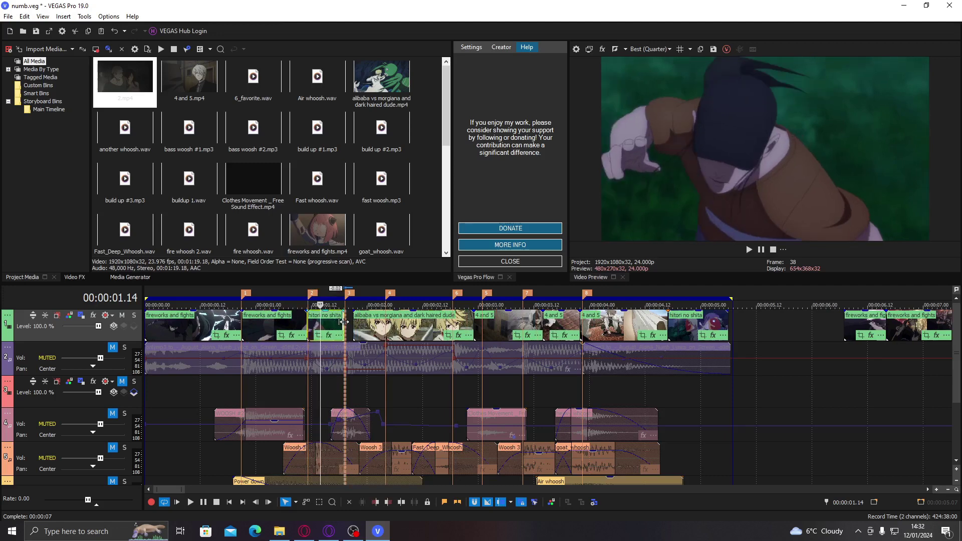
left_click_drag(343, 322, 356, 322)
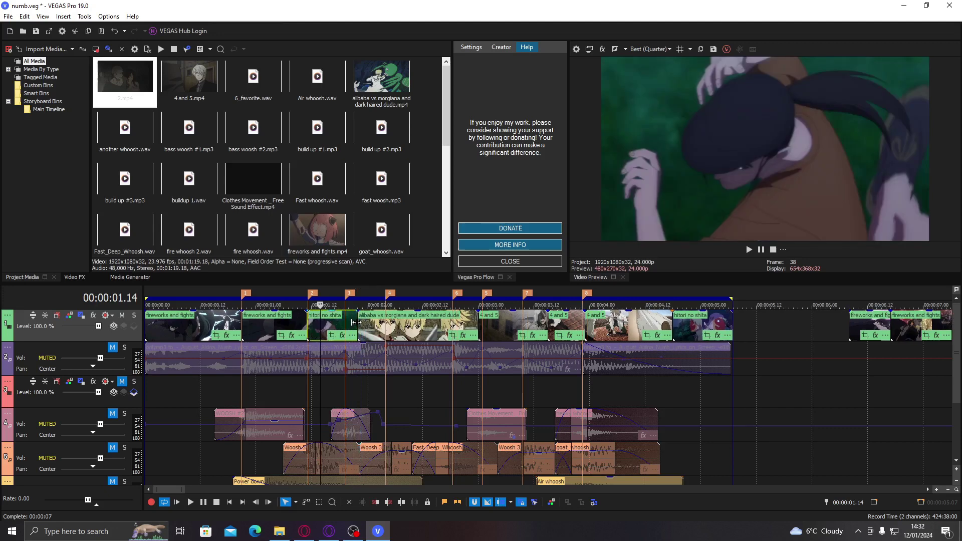
key("Left")
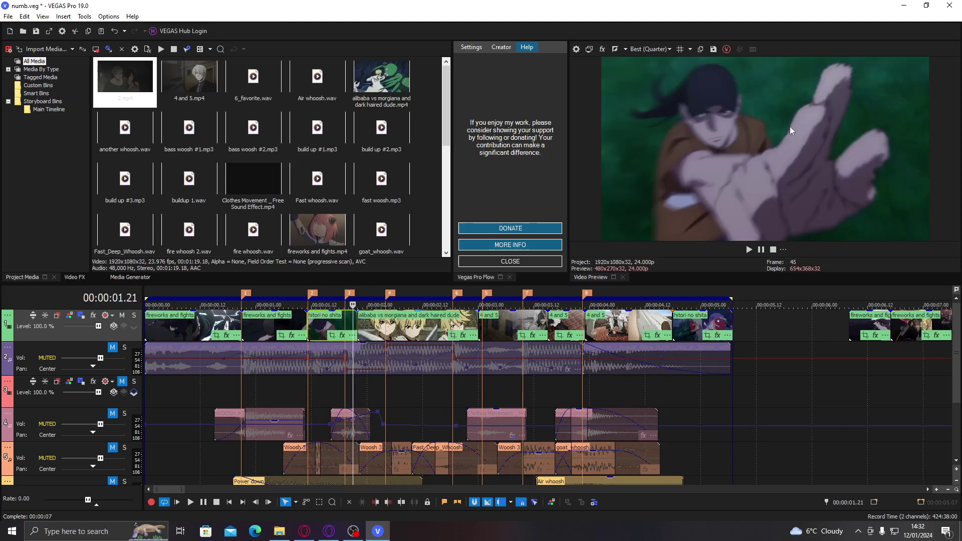
Step: Insert a new top video track and move the alibaba vs morgiana clip onto it, starting at marker 3
key("ctrl+shift+q")
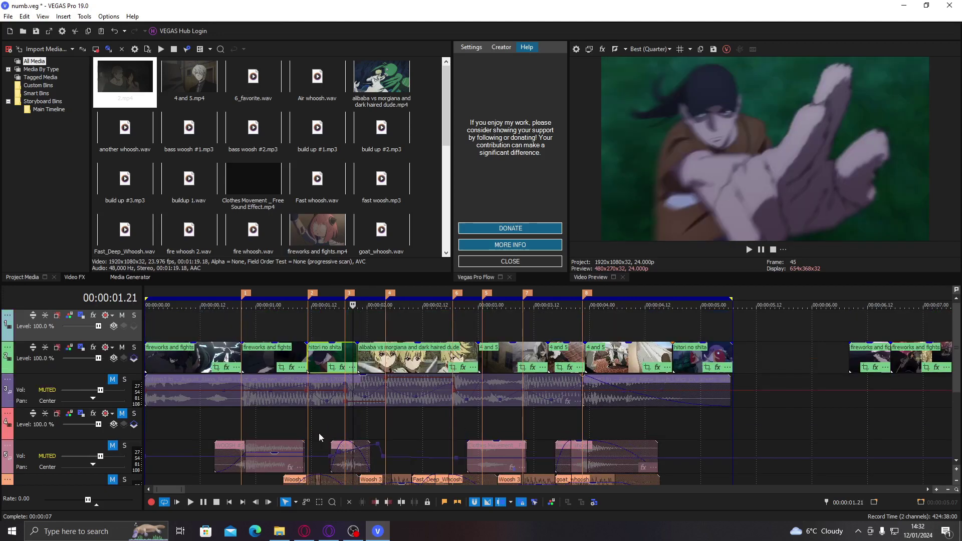
left_click_drag(370, 360, 357, 329)
left_click(326, 337)
left_click(344, 360)
left_click(351, 358)
left_click(340, 358)
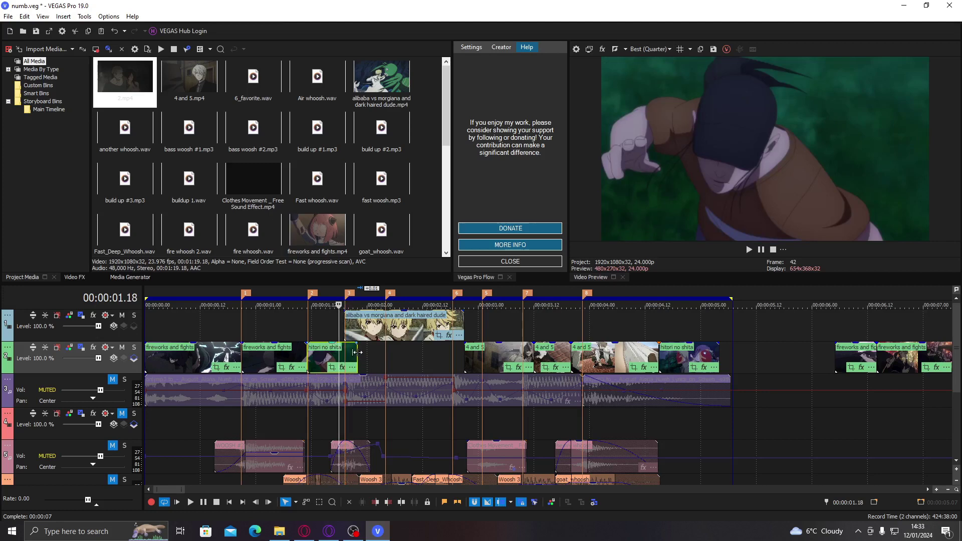
Step: Trim the first hitori no shita clip's end to marker 3 and extend it back past the marker
left_click_drag(358, 353, 345, 352)
key("Right")
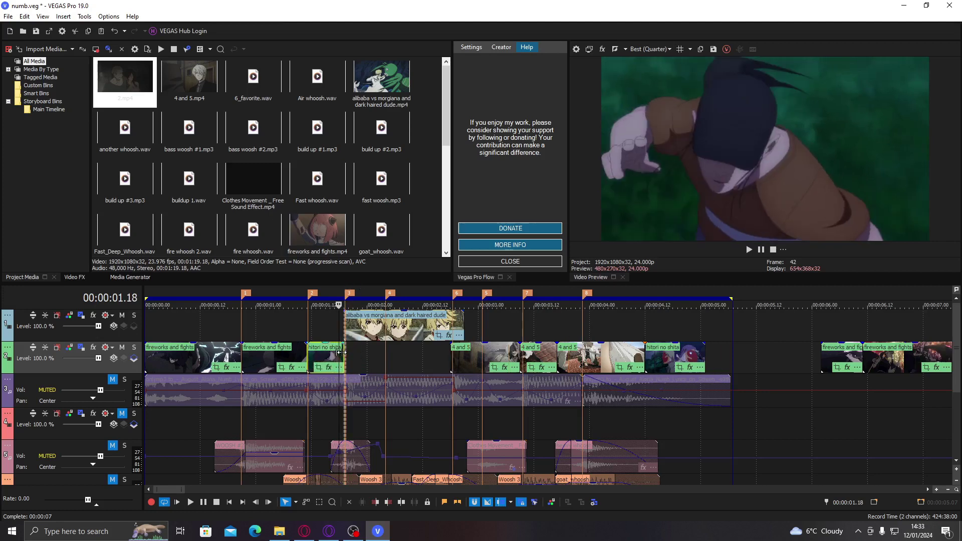
key("Left")
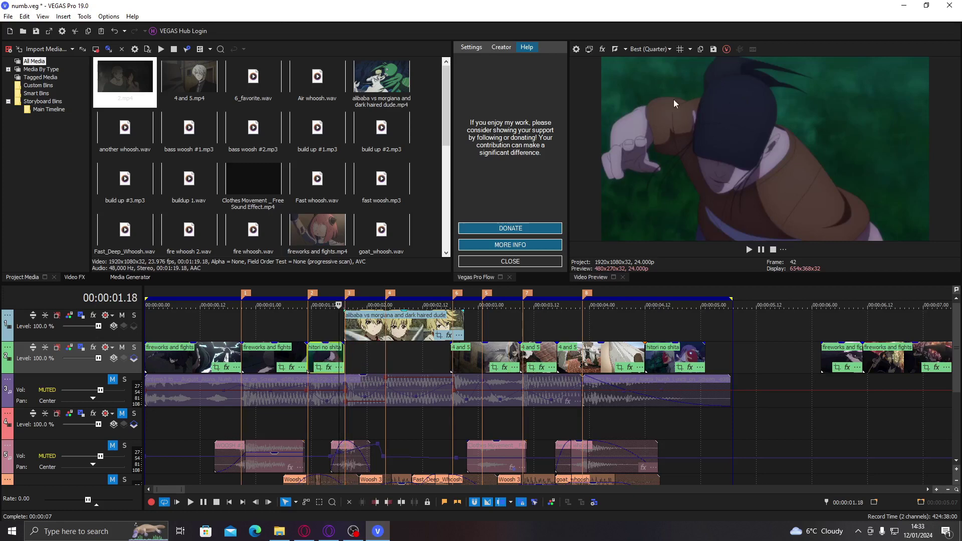
left_click_drag(343, 348, 357, 351)
Step: Trim about one frame off the start of the alibaba vs morgiana clip, keeping it aligned to marker 3
left_click(372, 317)
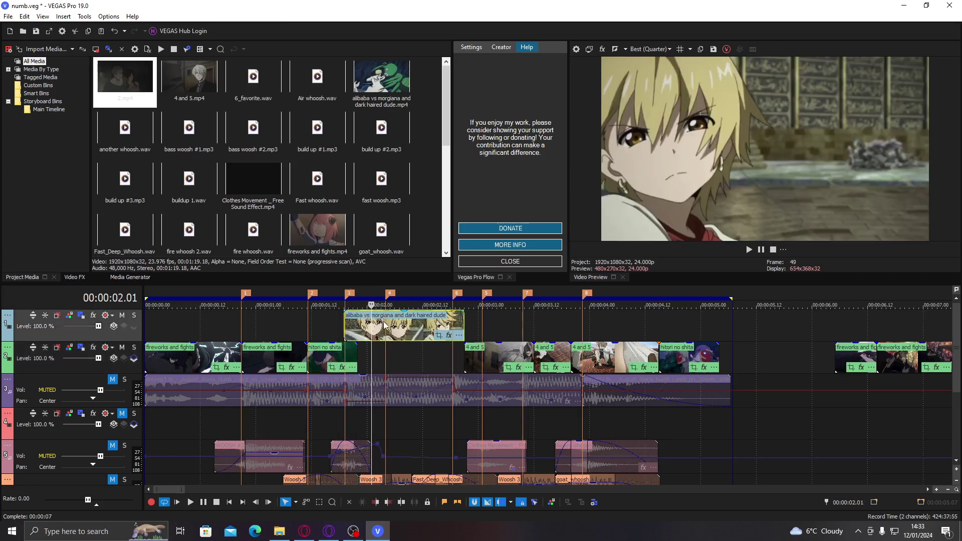
key("space")
left_click(344, 318)
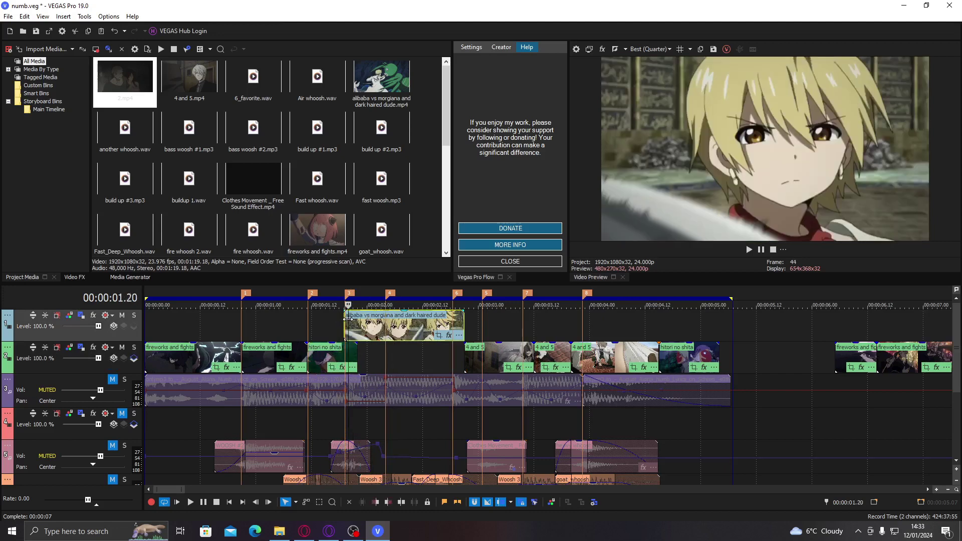
key("space")
left_click_drag(346, 321, 349, 324)
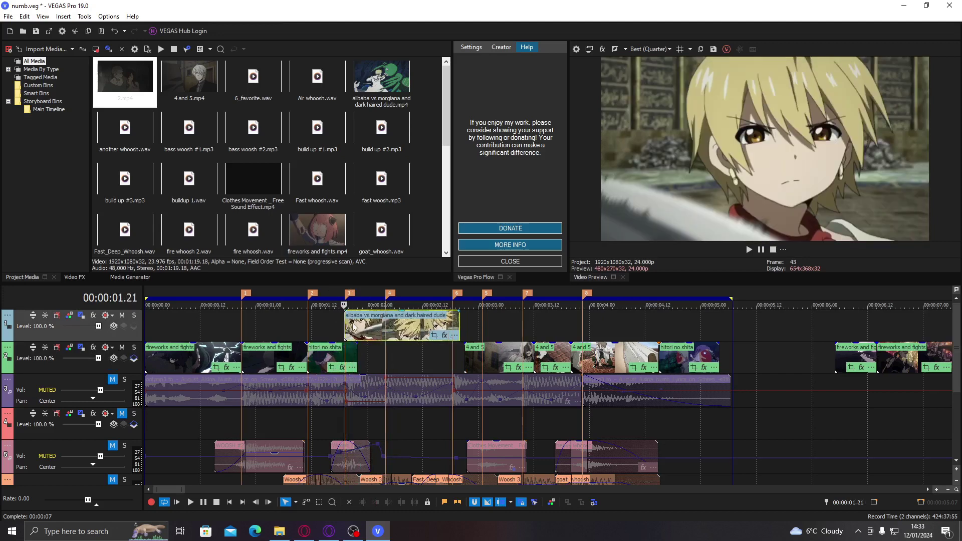
key("space")
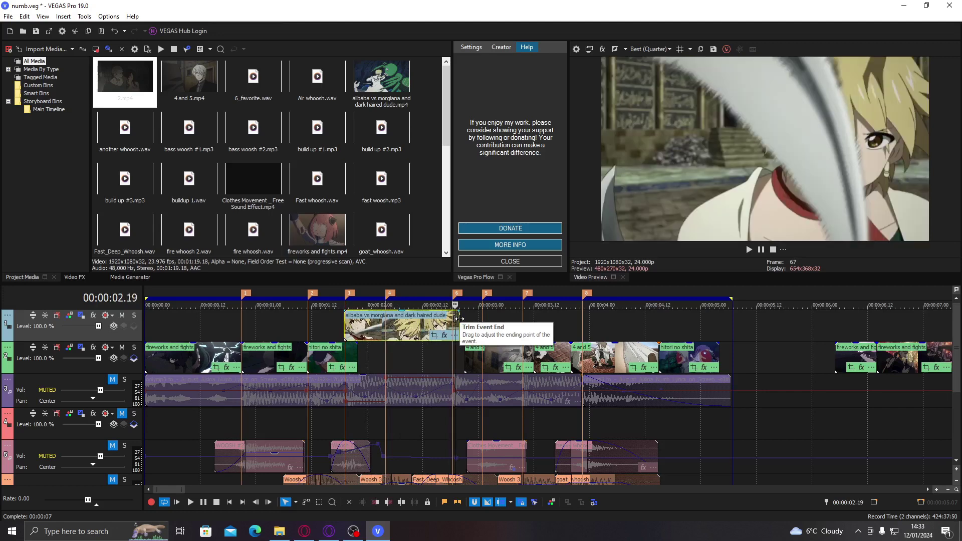
Step: Extend the end of the alibaba vs morgiana clip slightly further past the marker near 00:00:02.18
left_click_drag(457, 319, 466, 319)
key("Right")
key("Left")
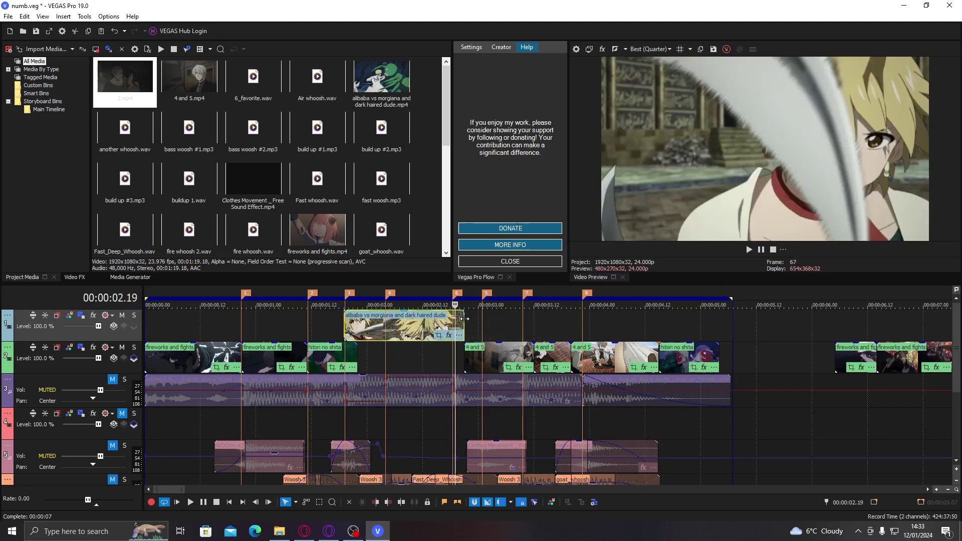
Step: Move the first 4 and 5 clip onto a new video track at the marker near 00:00:02.18 and trim its start
key("ctrl+shift+q")
left_click_drag(483, 389, 457, 325)
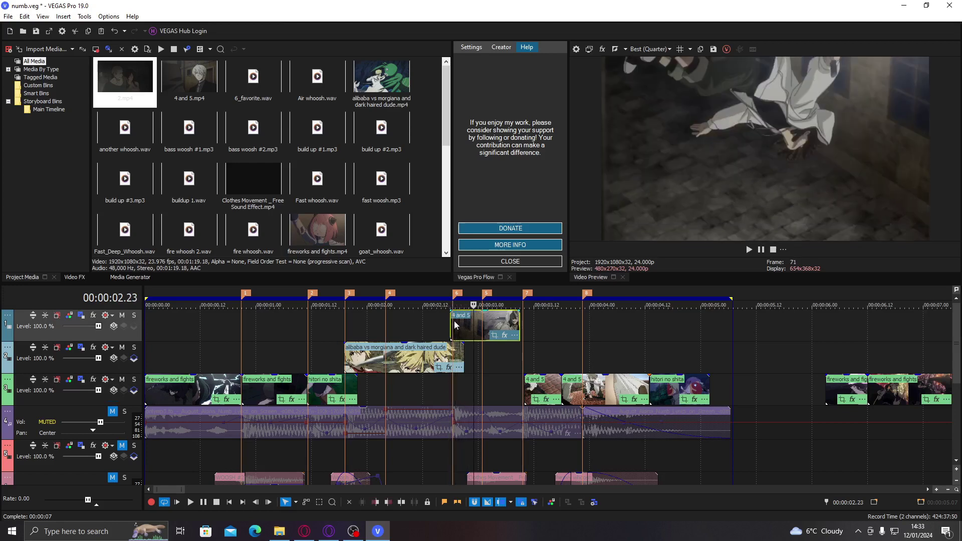
left_click_drag(450, 321, 463, 321)
Step: Check the first 4 and 5 clip's frames and trim its start further so it ends just past the marker at 00:00:03.01
key("Right")
key("Right")
key("Right")
key("Right")
key("Right")
key("Right")
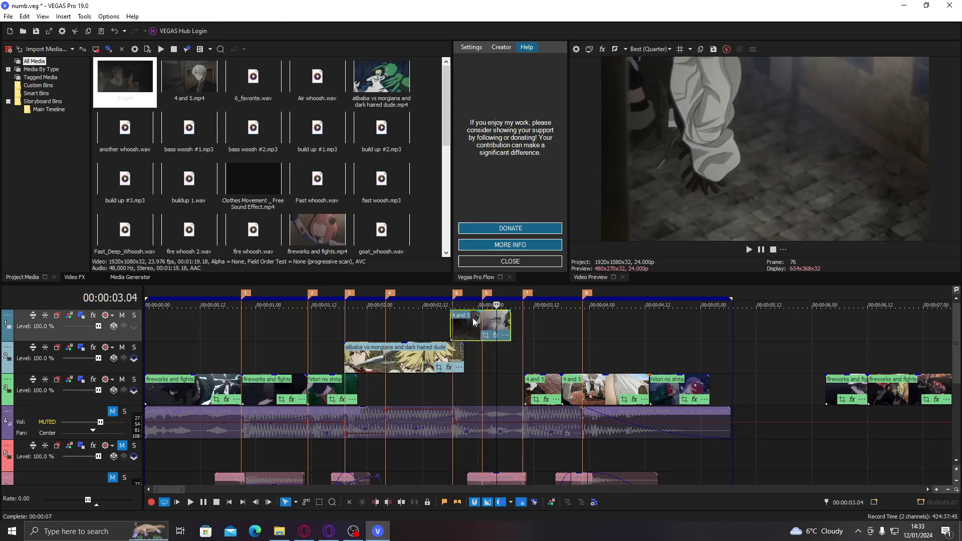
key("Left")
key("Left")
key("Left")
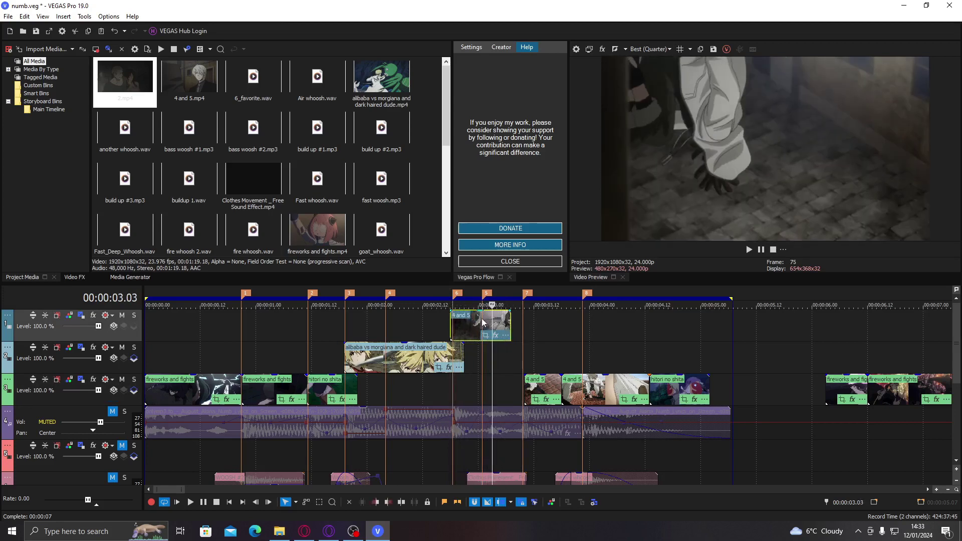
left_click(481, 319)
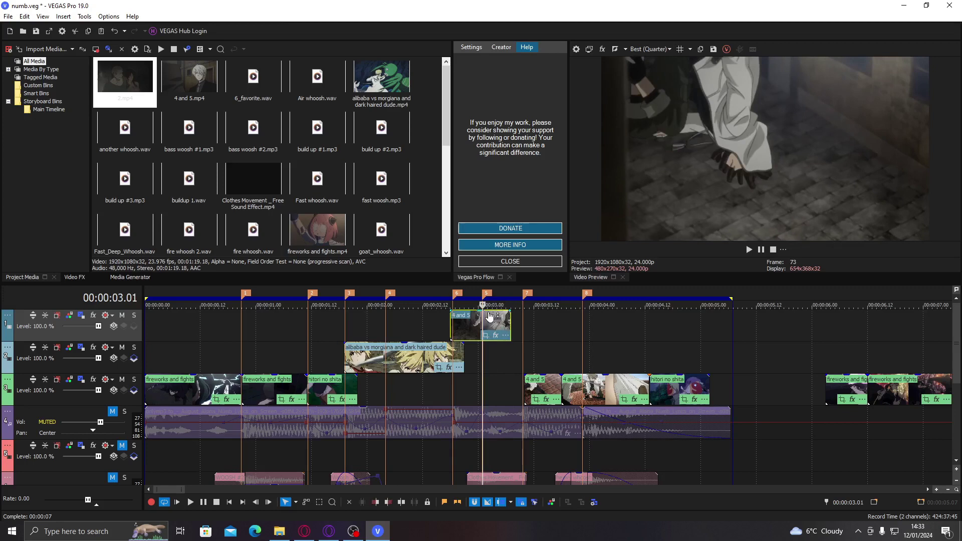
left_click_drag(452, 321, 460, 319)
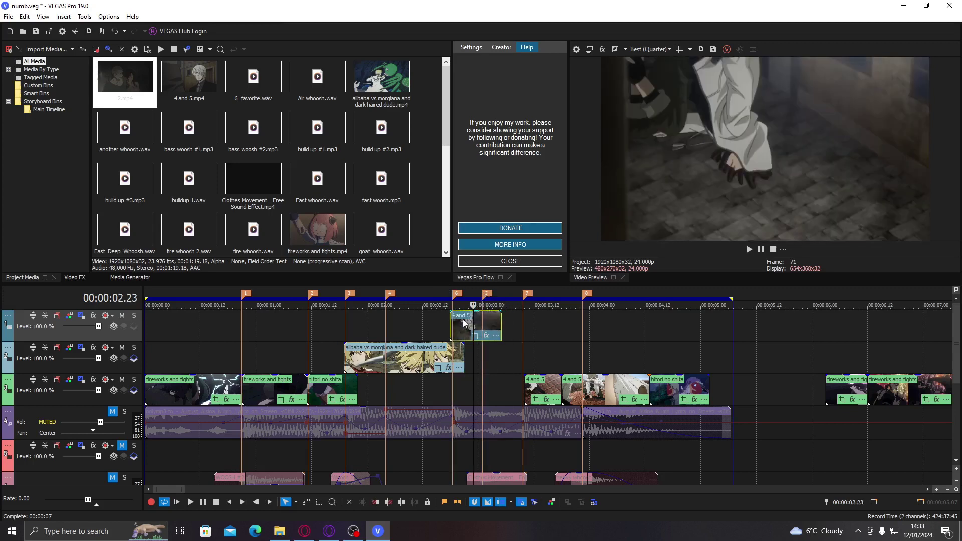
key("Right")
key("Right")
Step: Move the next 4 and 5 clip, the rooftop shot, onto another new video track starting at 00:00:03.01
key("ctrl+shift+q")
left_click_drag(538, 420, 498, 326)
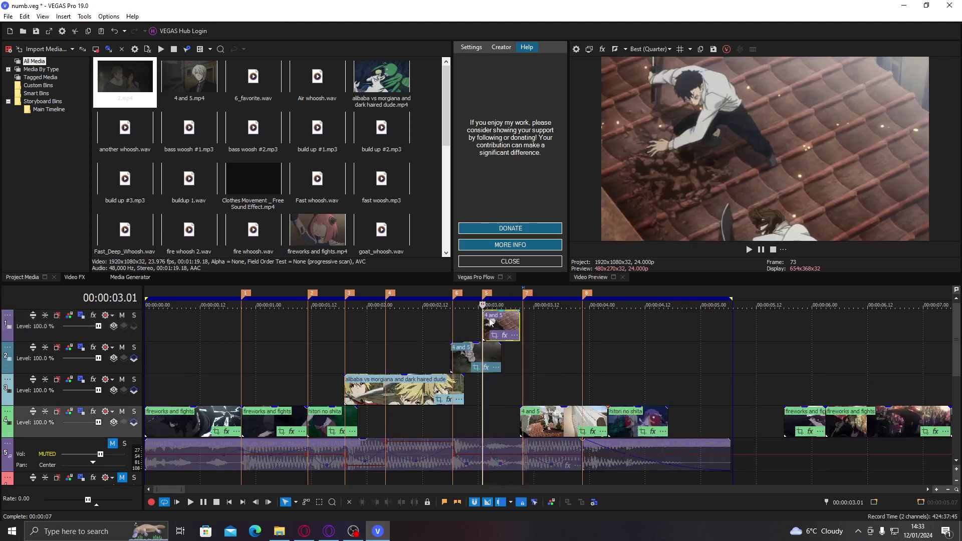
left_click(490, 319)
Step: Step through the rooftop 4 and 5 clip and extend its end to marker 7
key("Right")
key("Right")
key("Right")
key("Right")
key("Right")
key("Right")
key("Right")
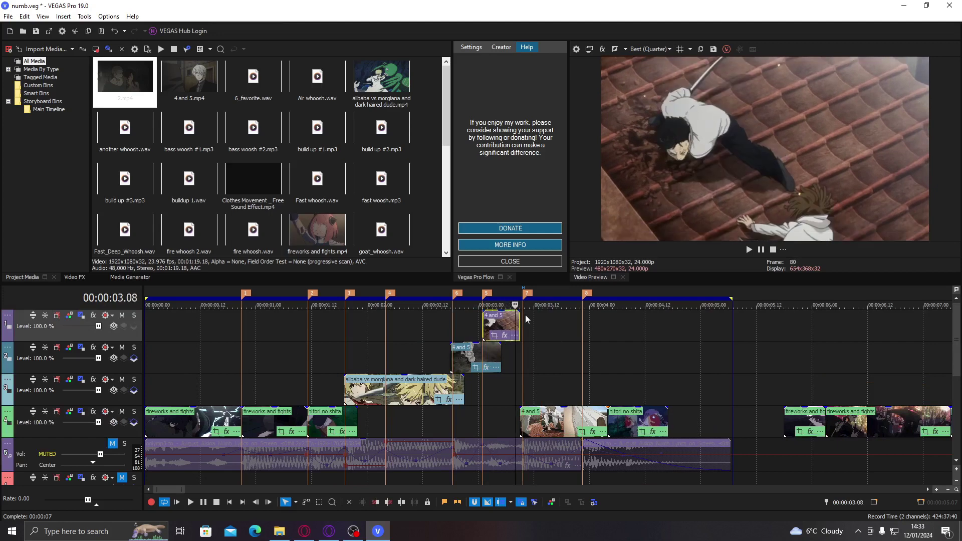
left_click_drag(519, 315, 525, 315)
left_click(488, 319)
left_click(496, 320)
left_click(503, 320)
Step: Review the cuts between the overlapping alibaba and 4 and 5 clips on the upper tracks, checking the motion across them
double_click(558, 324)
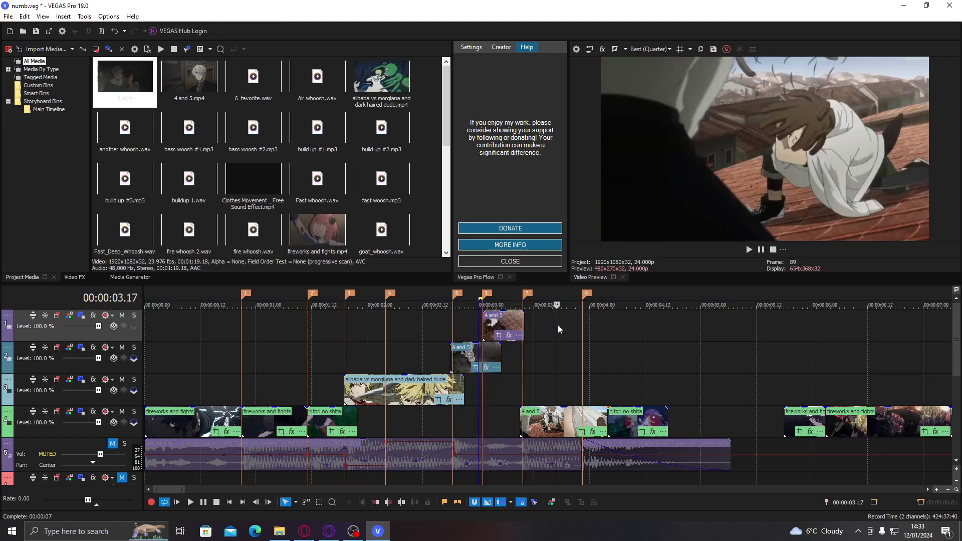
left_click(558, 325)
triple_click(551, 325)
left_click(434, 320)
key("space")
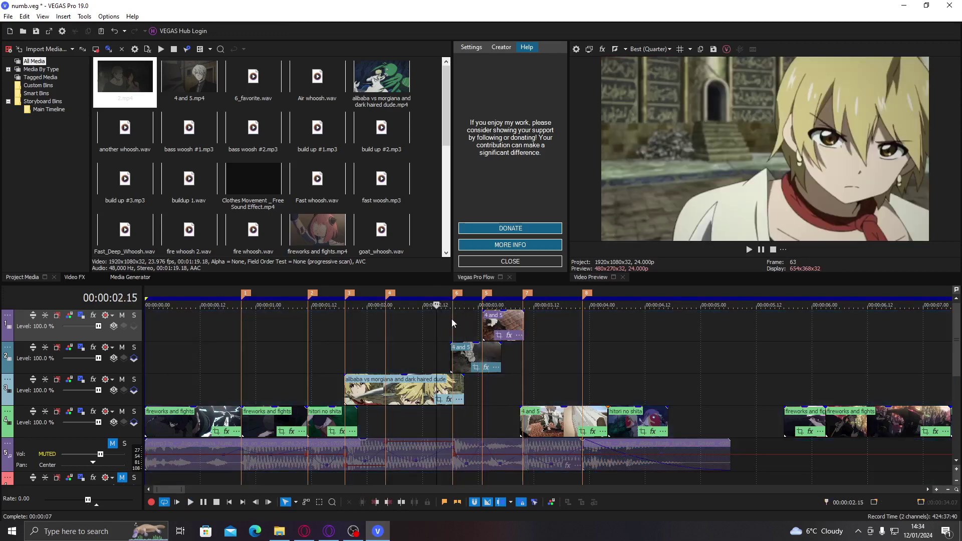
key("space")
left_click(450, 324)
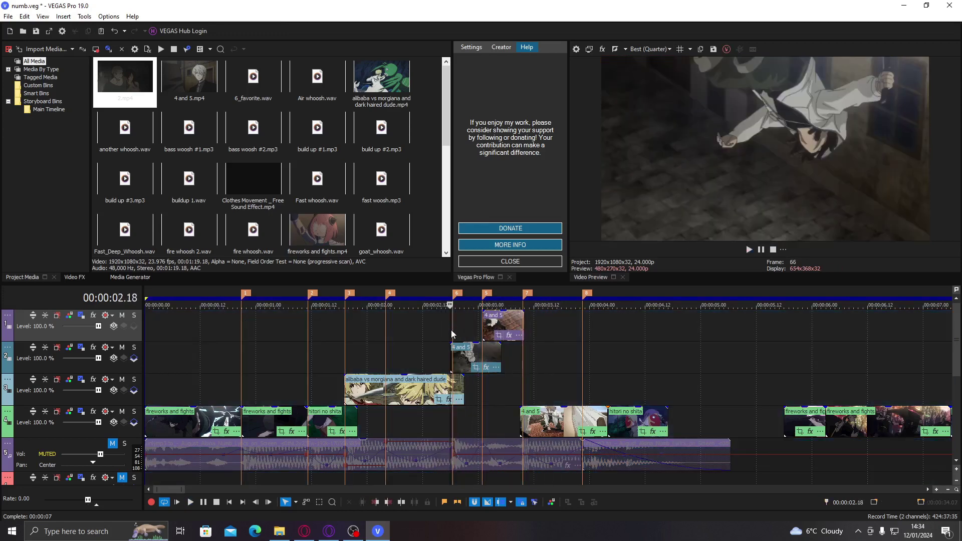
left_click(492, 325)
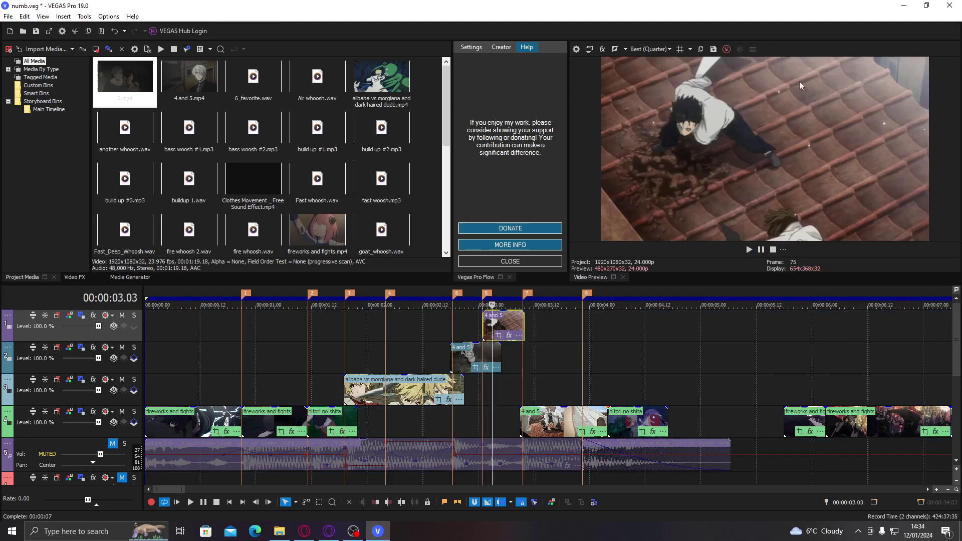
Step: Move the rooftop 4 and 5 clip earlier to start at about 00:00:02.22, overlapping more of the clip below
left_click(461, 353)
scroll(505, 344, "up", 2)
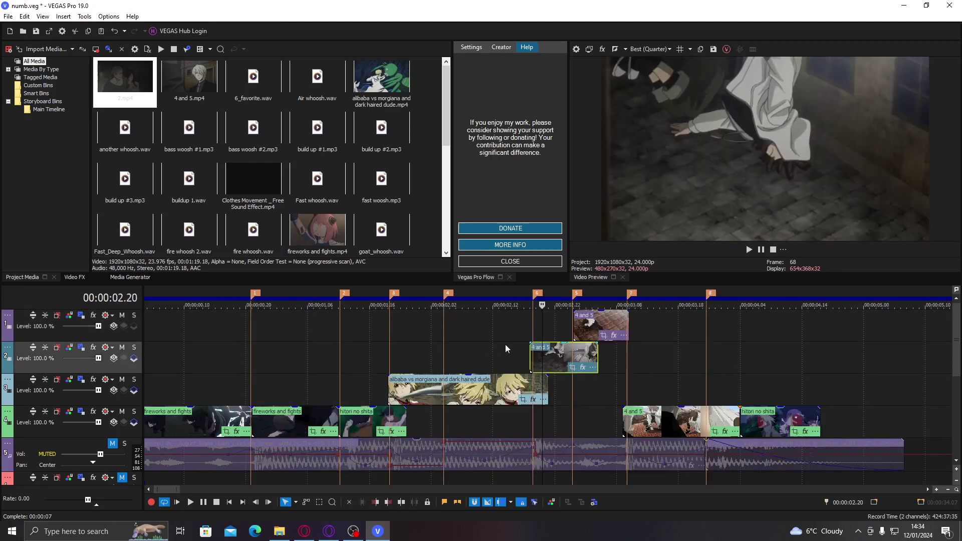
left_click_drag(576, 321, 572, 320)
left_click(554, 322)
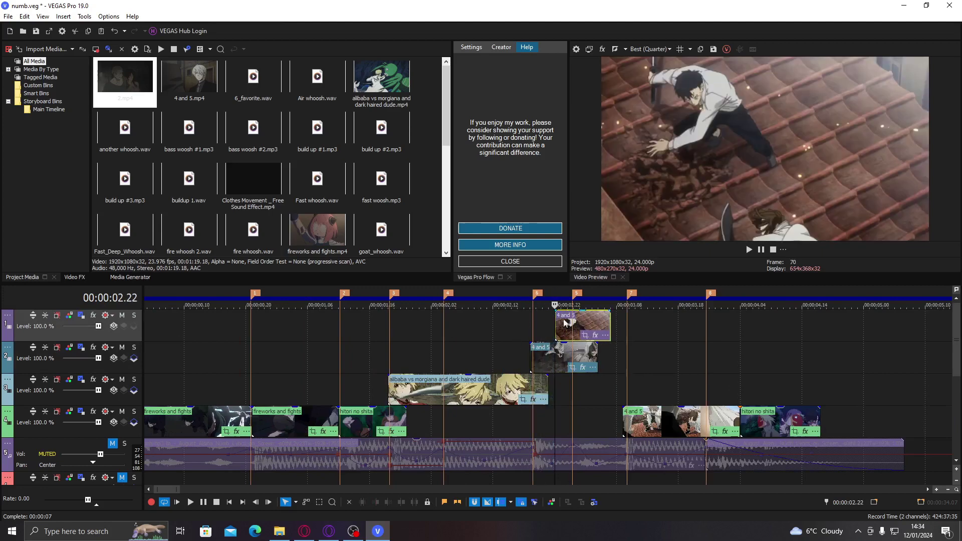
Step: Extend the end of the rooftop 4 and 5 clip on the uppermost track to marker 7 and check its frames
left_click(598, 322)
left_click_drag(609, 318, 629, 318)
key("Left")
key("Left")
key("Left")
key("Left")
key("Left")
key("Right")
key("Right")
key("Right")
key("Right")
key("Right")
key("Right")
key("Right")
key("Right")
key("Right")
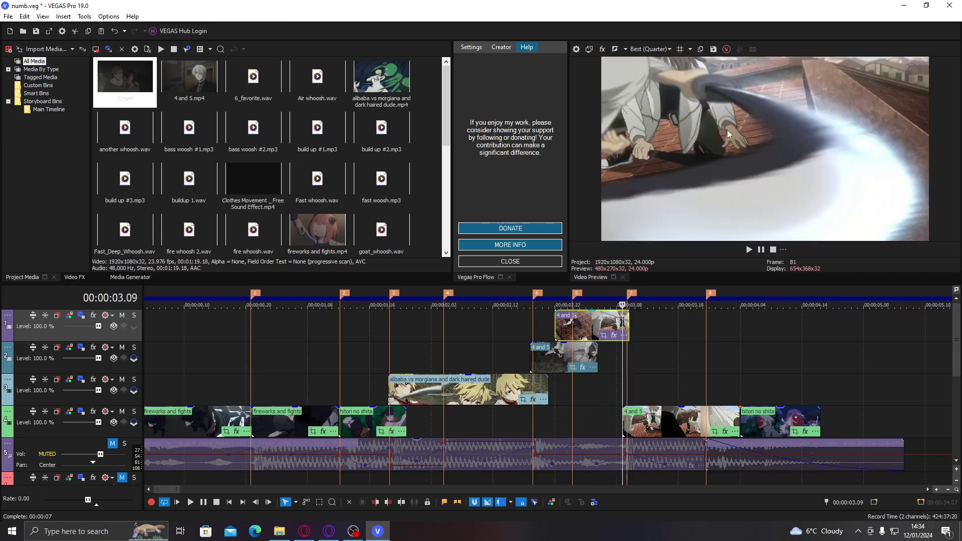
Step: Move the 4 and 5 clip on track 4 to start at marker 7 and trim its end to about 00:00:04.03
left_click_drag(650, 424, 658, 426)
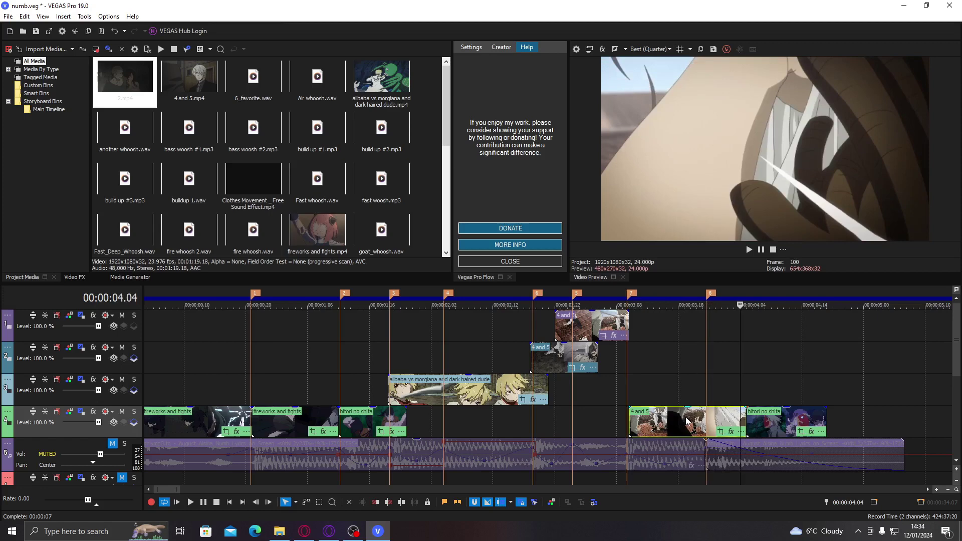
left_click(734, 418)
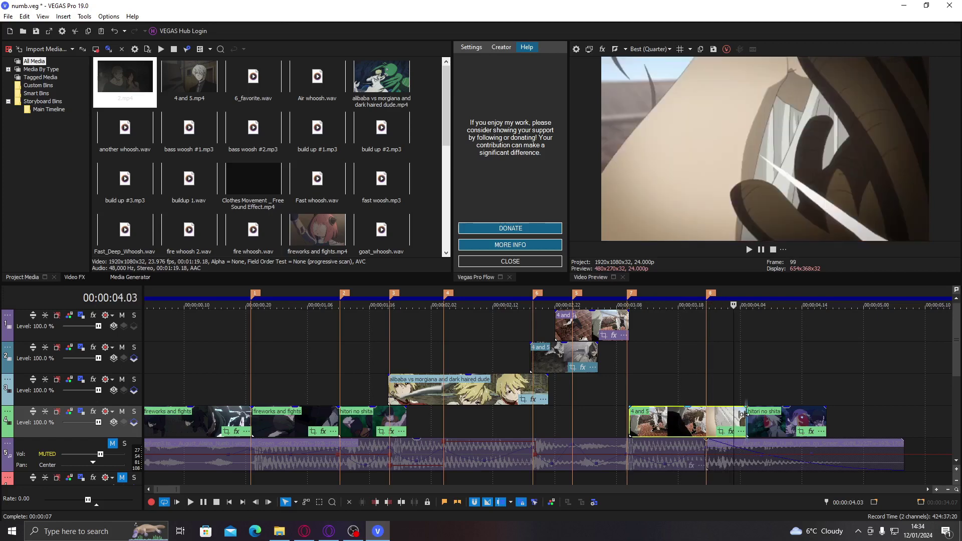
left_click_drag(743, 414, 731, 414)
Step: Step through the trimmed 4 and 5 clip and move the following hitori no shita clip up to track 3, starting at marker 8
left_click(635, 421)
key("Right")
key("Right")
key("Right")
key("Right")
key("Right")
key("Right")
key("Right")
key("Right")
key("Right")
mouse_move(761, 419)
left_mouse_down()
mouse_move(729, 393)
mouse_move(904, 391)
mouse_move(731, 385)
left_mouse_up()
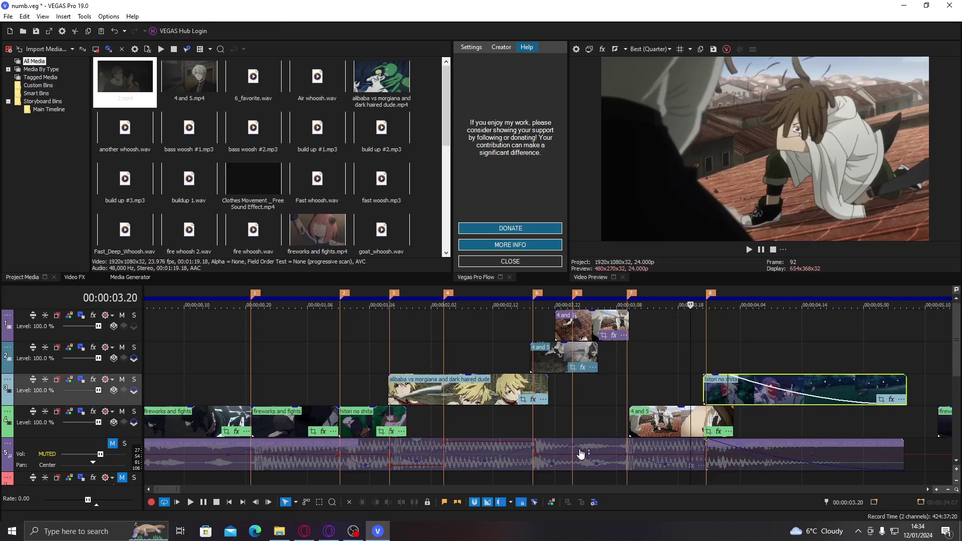
Step: Set the loop region from 00:00:00.00 to the end of the audio and save the project
left_click(604, 454)
double_click(745, 445)
scroll(745, 445, "down", 2)
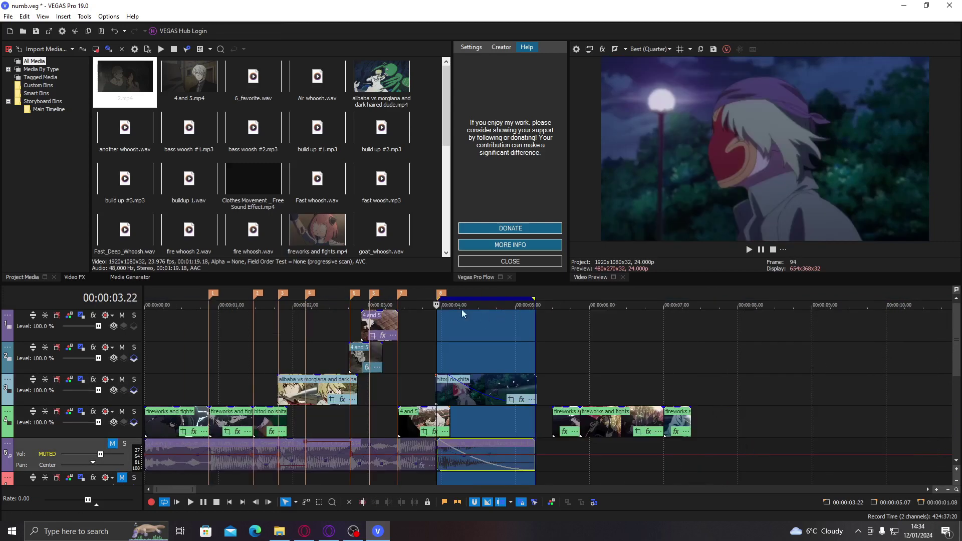
left_click_drag(443, 301, 103, 309)
key("ctrl+s")
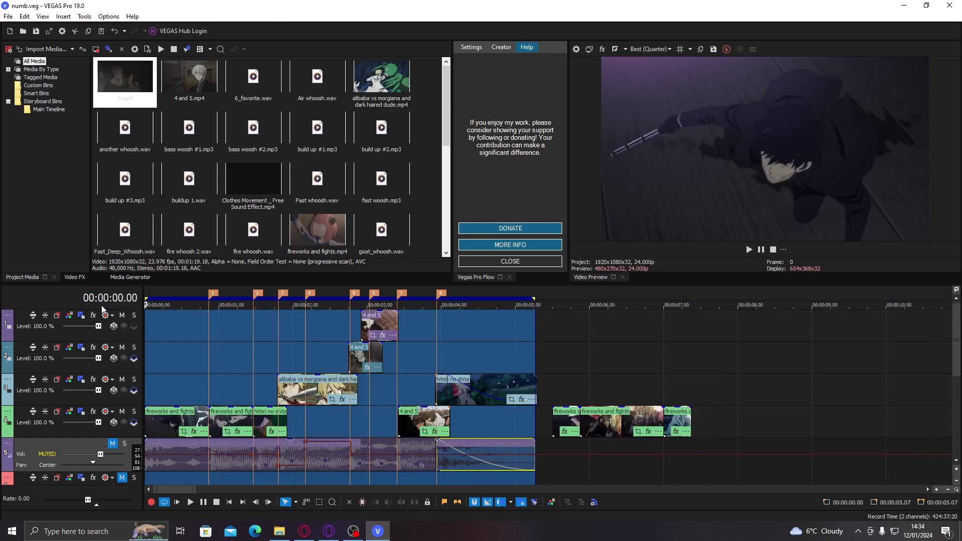
Step: Set the video preview quality to Good (Quarter) and play back the edit from the start
left_click(667, 49)
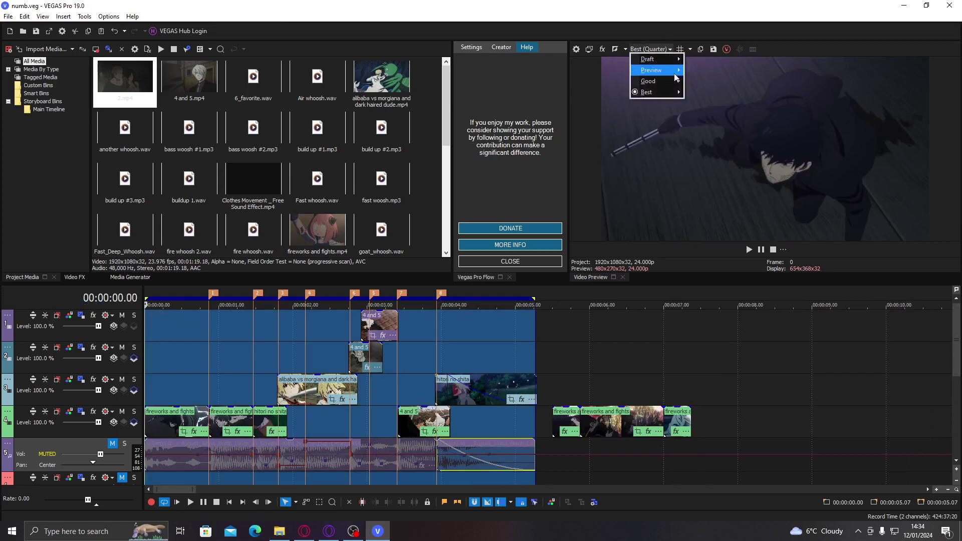
mouse_move(669, 81)
left_click(703, 114)
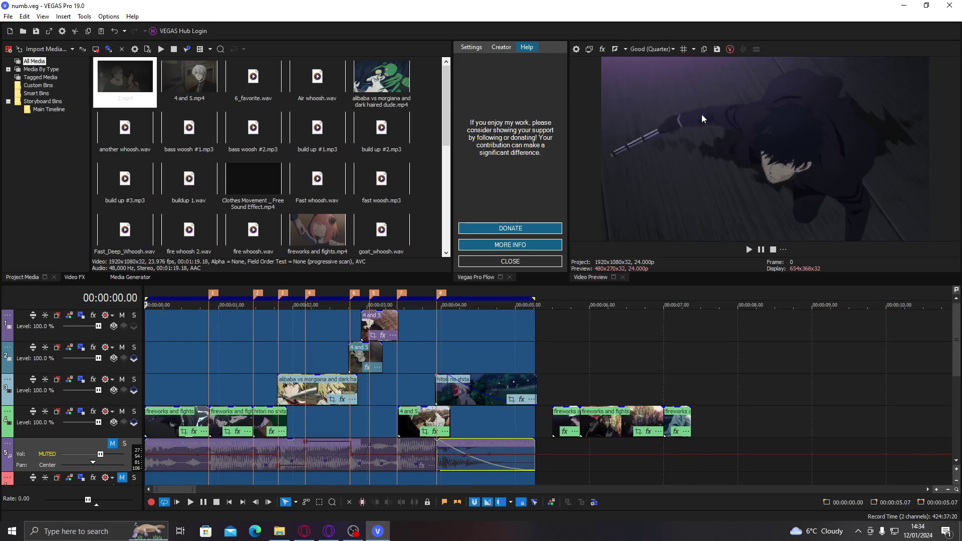
key("space")
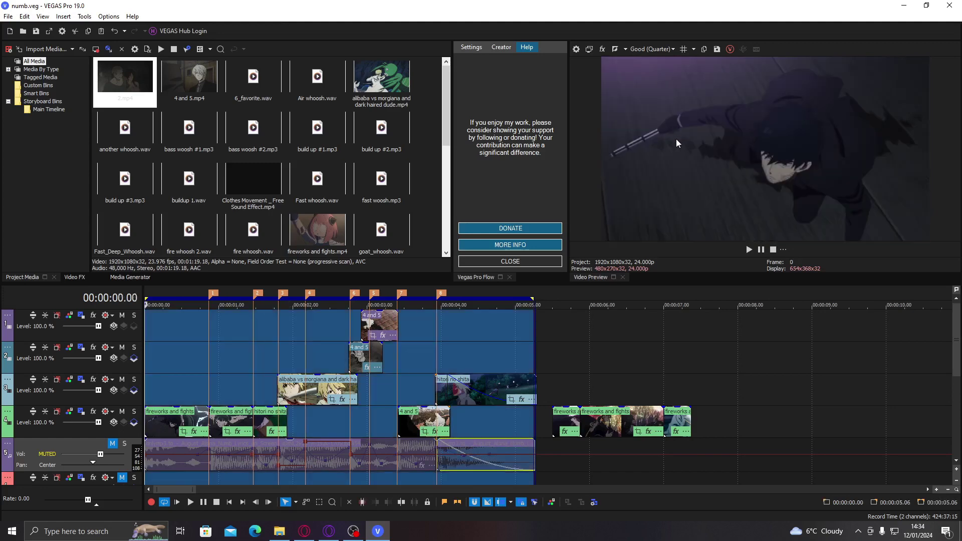
key("space")
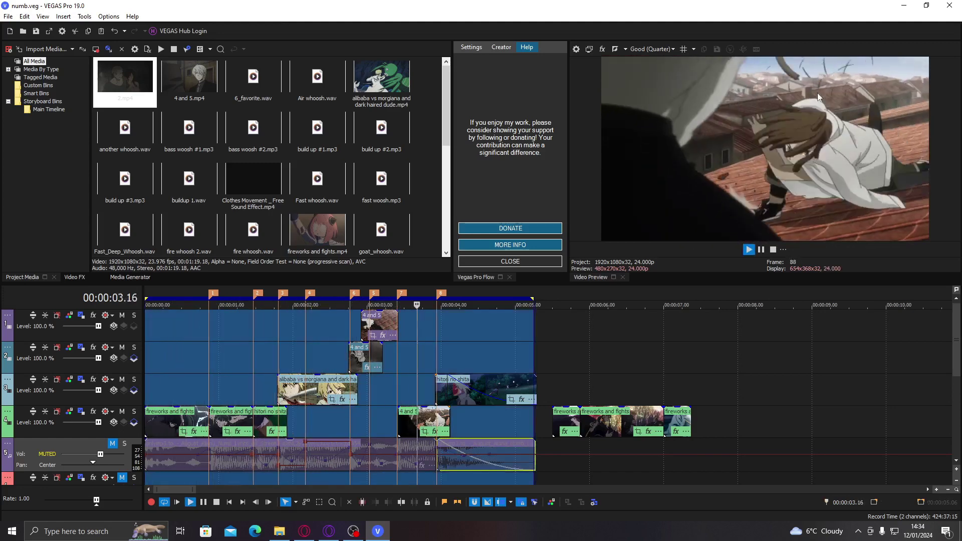
Step: Search the video effects for twixtor and apply TwixtorPRO's frame preset to the first fireworks and fights clip
left_click(163, 427)
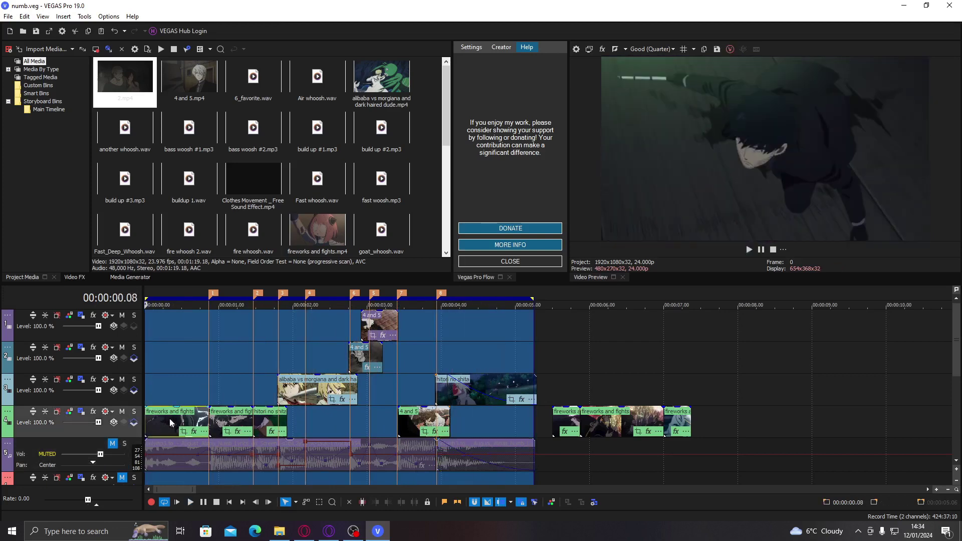
key("space")
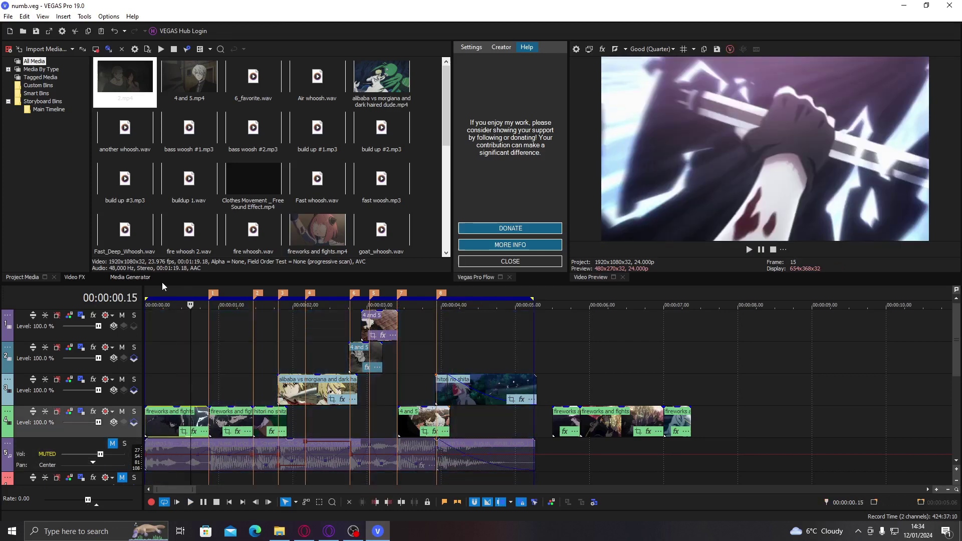
left_click(74, 277)
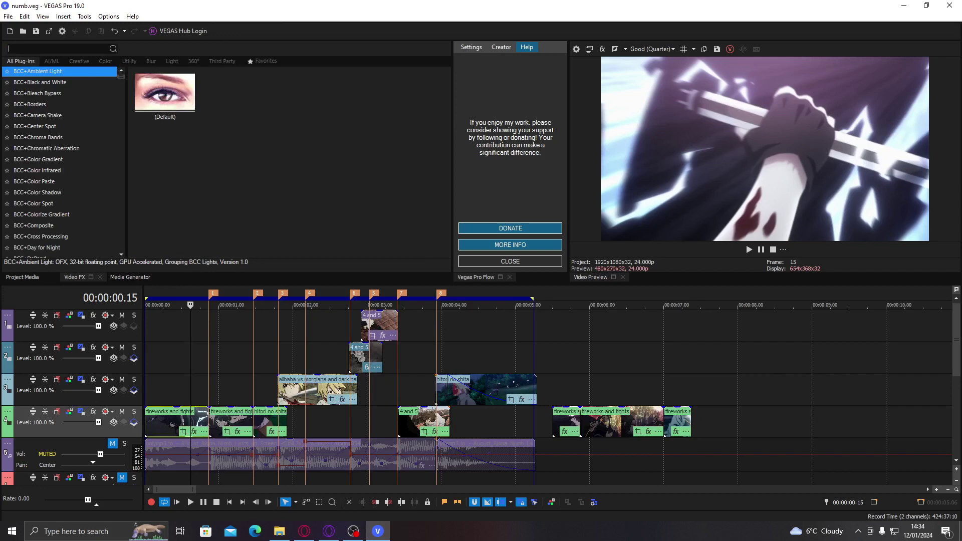
type("twixtor")
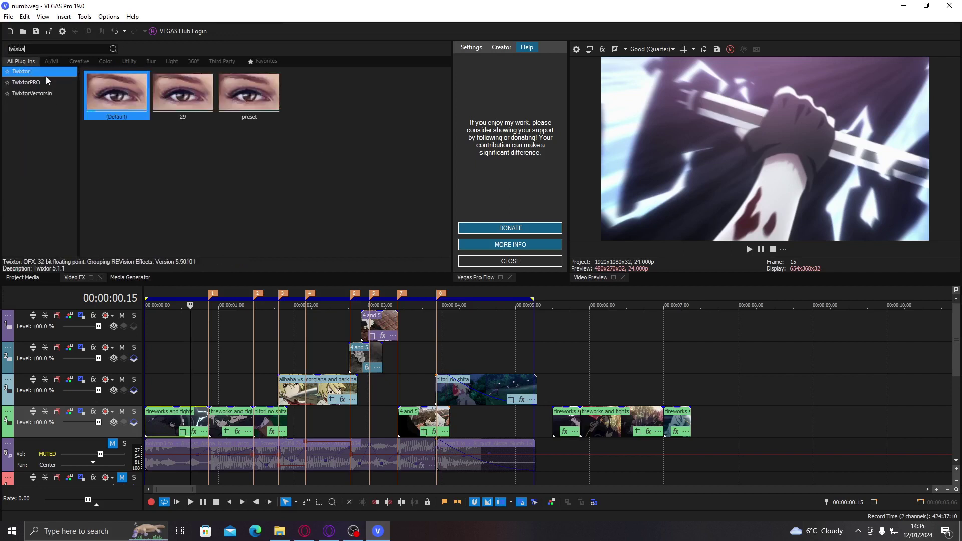
left_click(46, 83)
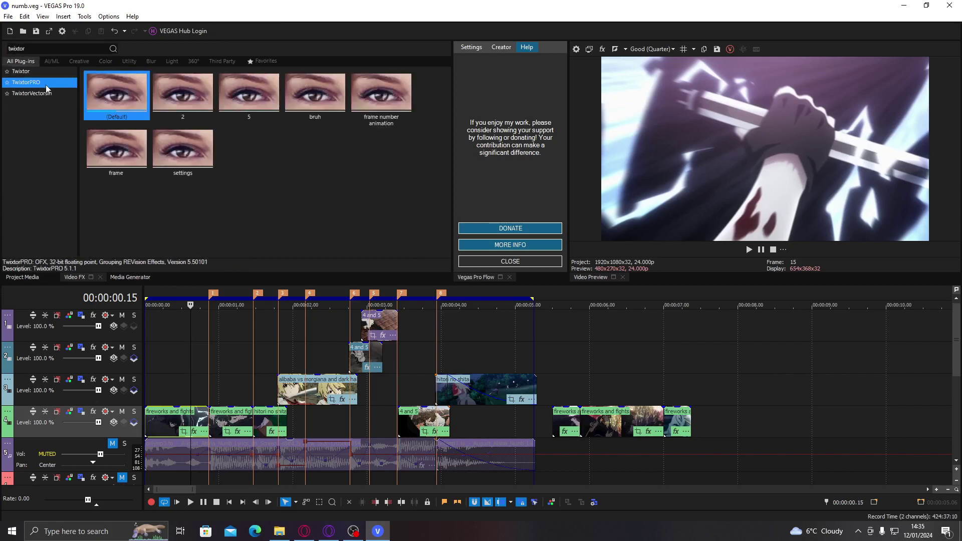
left_click_drag(87, 156, 182, 423)
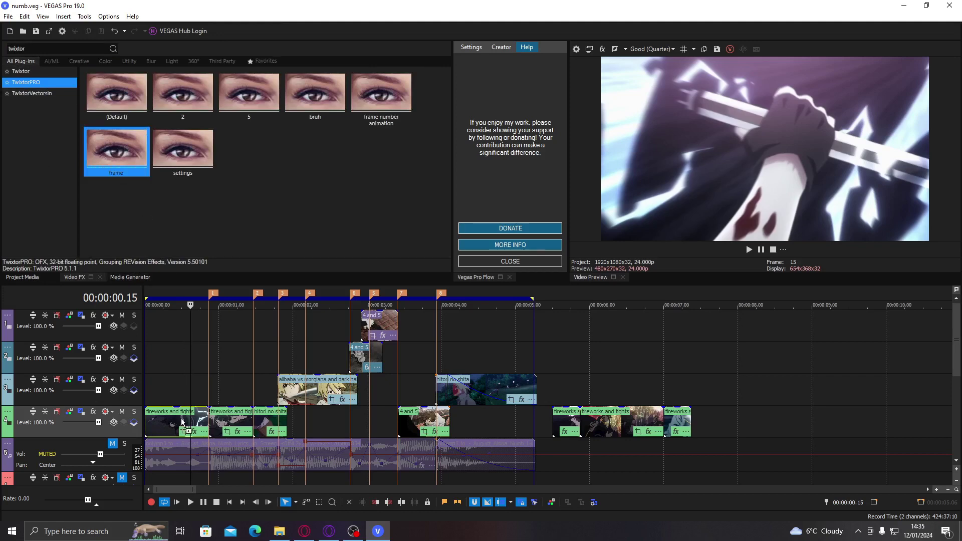
left_click_drag(182, 422, 182, 423)
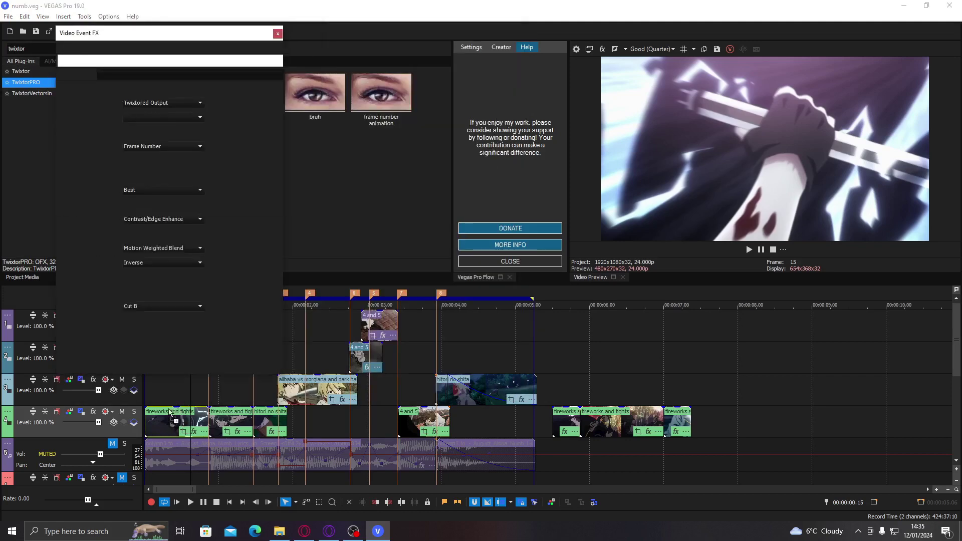
Step: Keep Time Remap on Frame Number and review the Track Quality, Image Prep and Frame Interp options
left_click(173, 146)
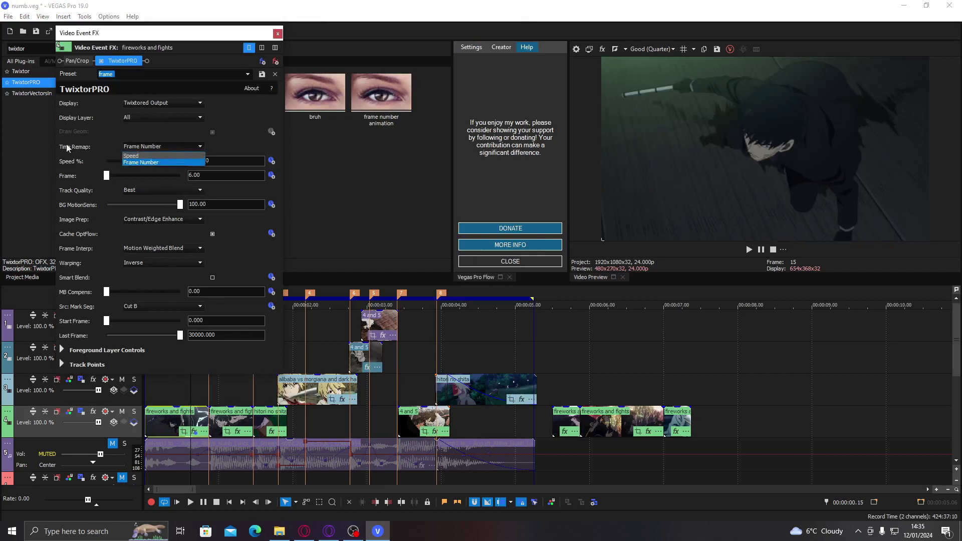
left_click(148, 163)
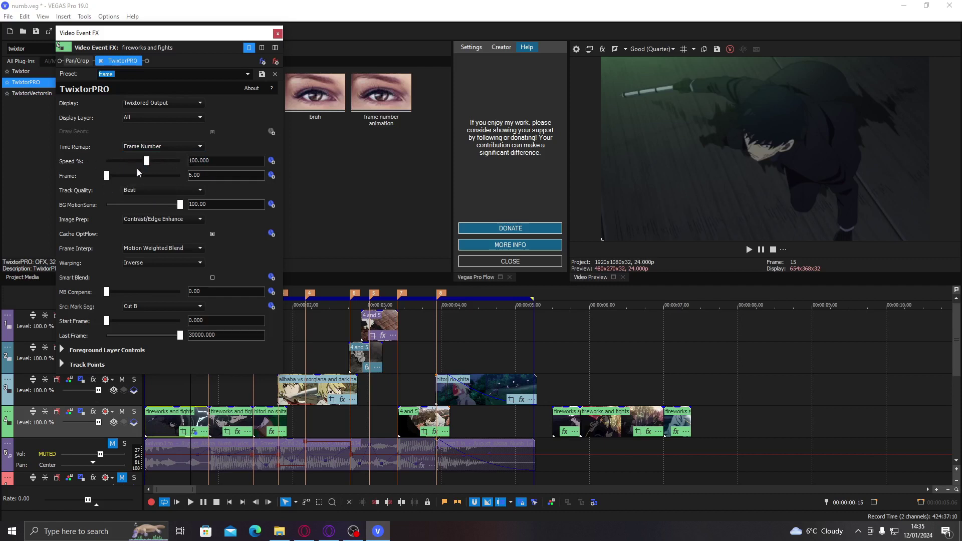
left_click(167, 190)
left_click(167, 190)
left_click(160, 219)
left_click(150, 249)
Step: Try Frame values around 14 to find the last usable frame of the shot, and set Frame to 13
type("4")
key("Return")
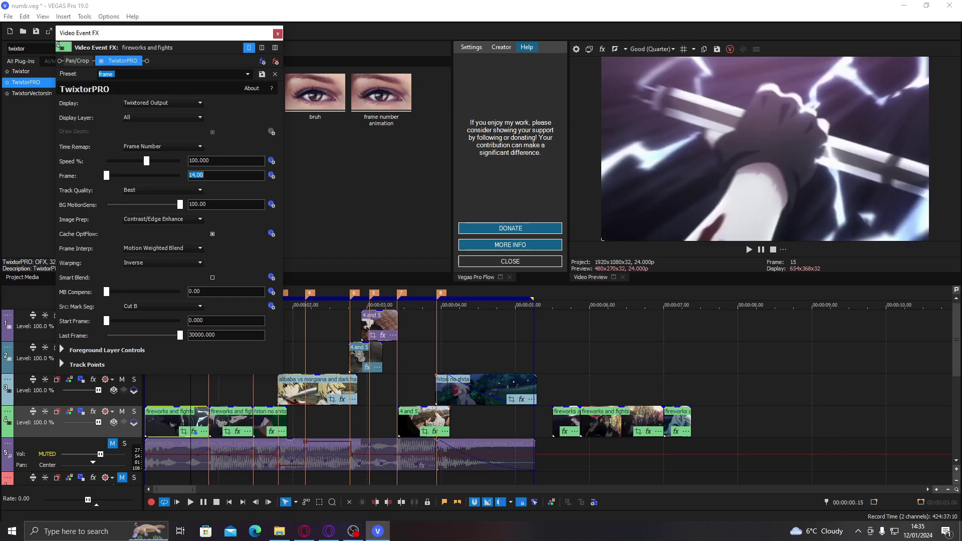
type("13")
key("Return")
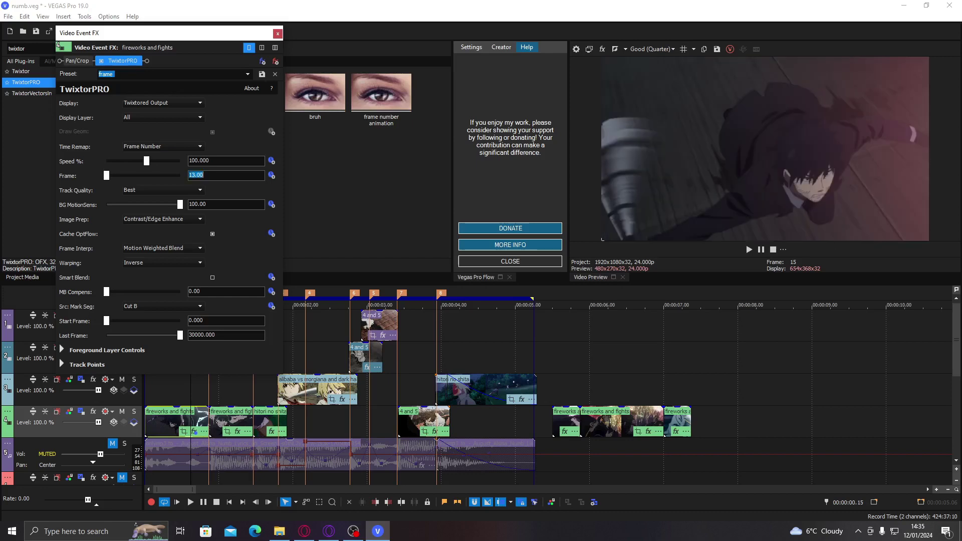
type("14")
key("Return")
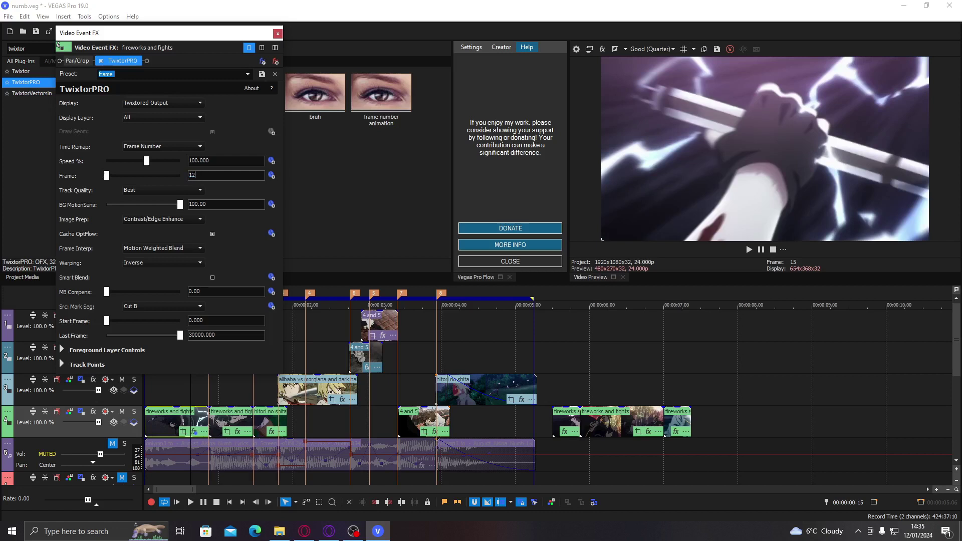
key("Return")
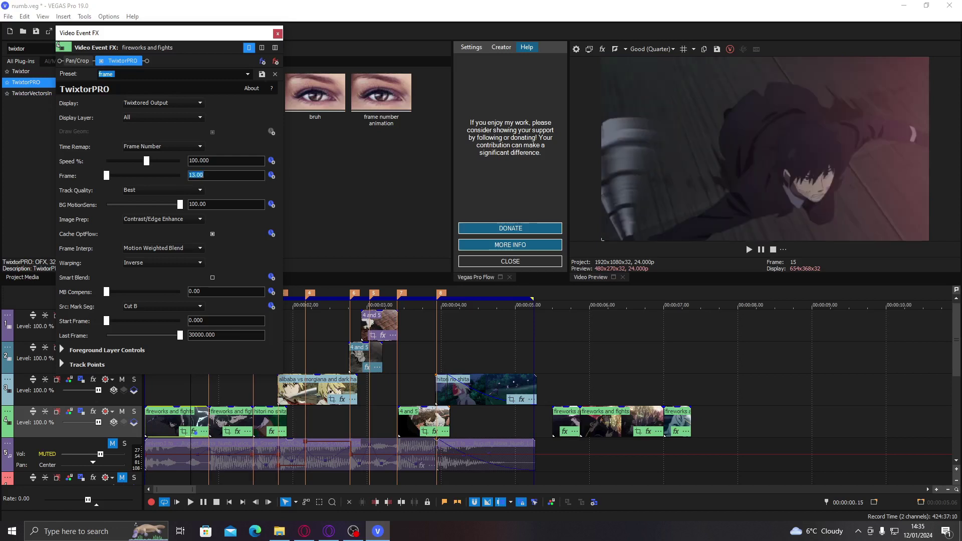
Step: Animate the Frame parameter with a keyframe of 0 at the clip's start and 13 at its end
left_click(271, 175)
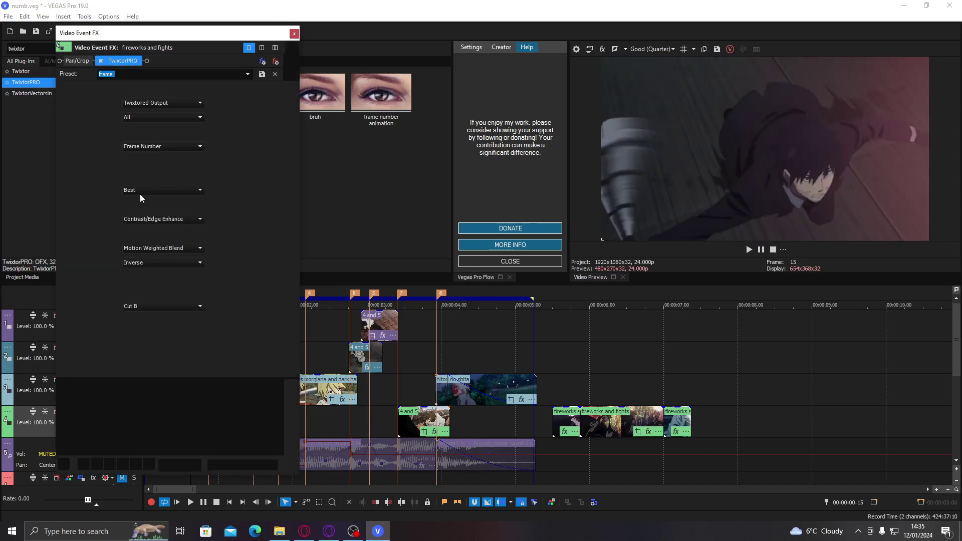
left_click_drag(105, 422, 289, 421)
left_click_drag(174, 422, 103, 417)
left_click_drag(110, 176, 100, 176)
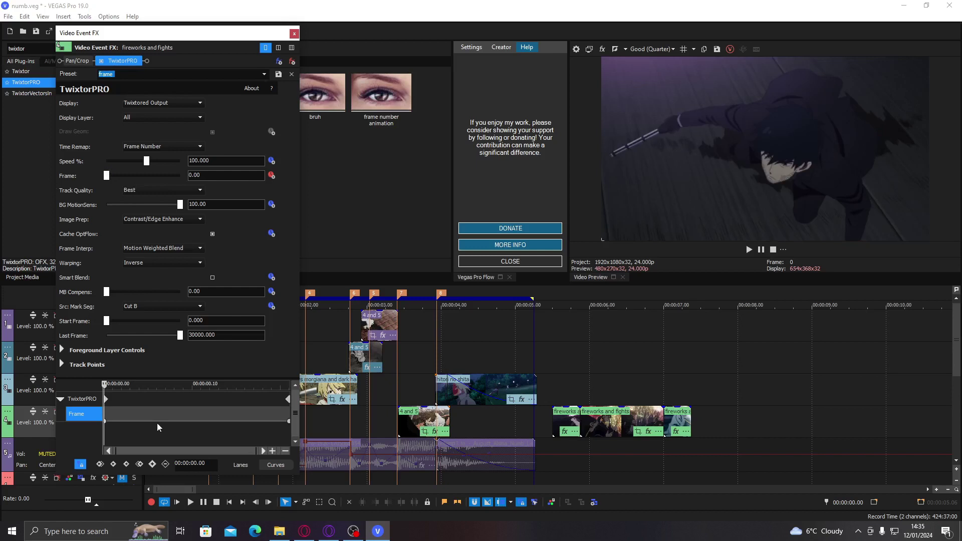
Step: Scrub through the retimed motion and add a Frame keyframe of 10 at 00:00:00.16
left_click_drag(109, 422, 221, 411)
left_click(207, 409)
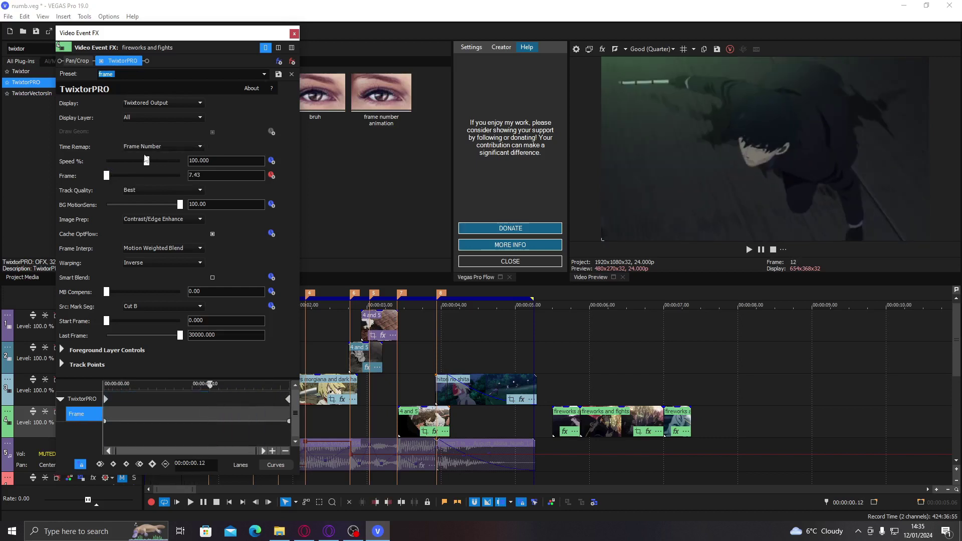
left_click_drag(182, 431, 220, 405)
left_click(222, 405)
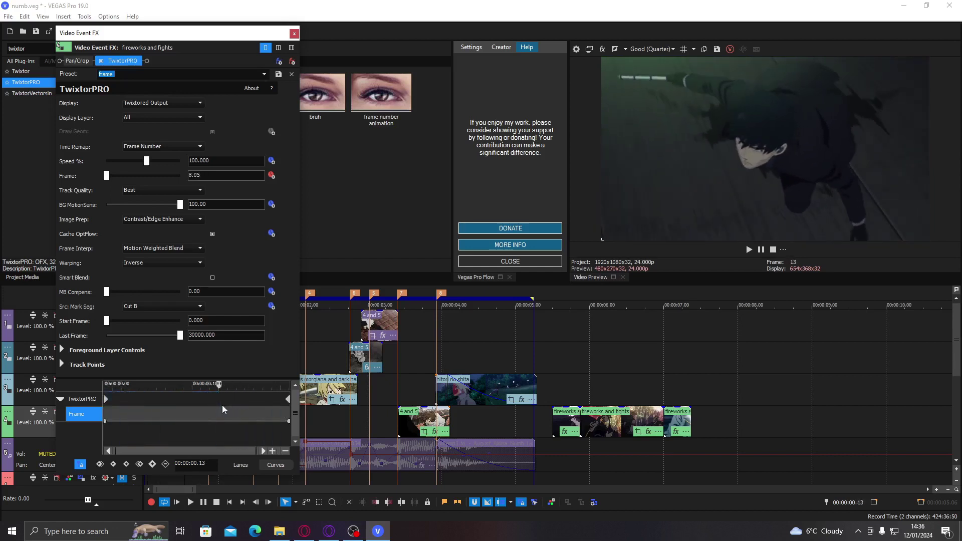
key("Right")
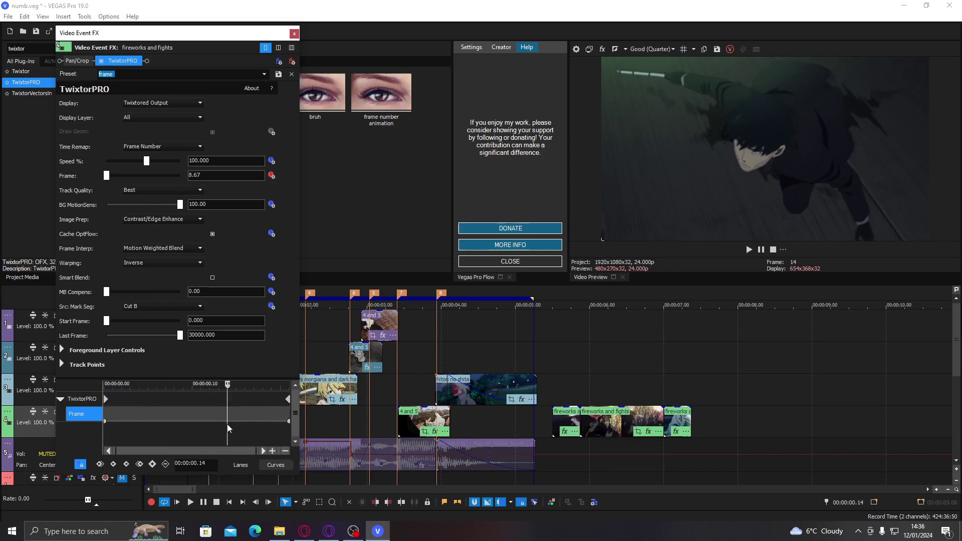
key("Right")
key("Right")
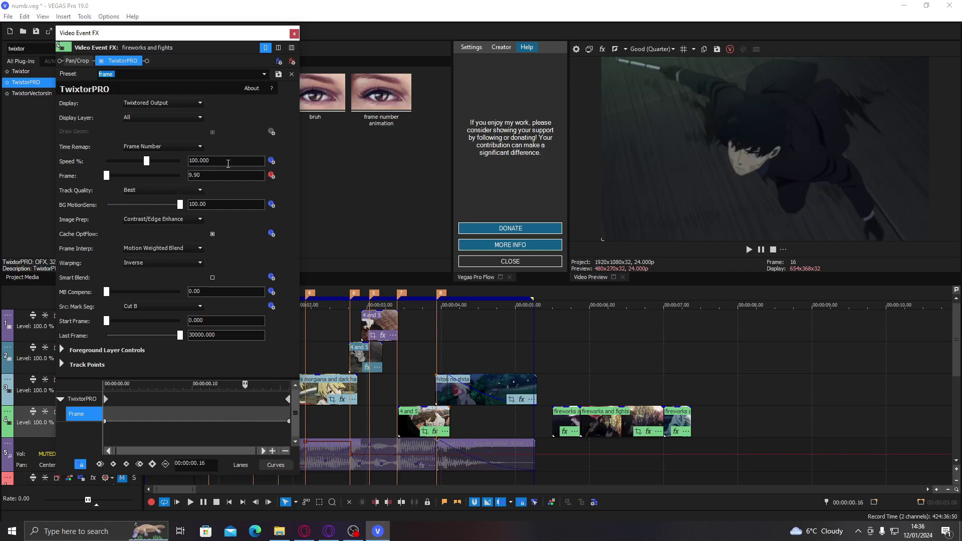
type("10")
key("Return")
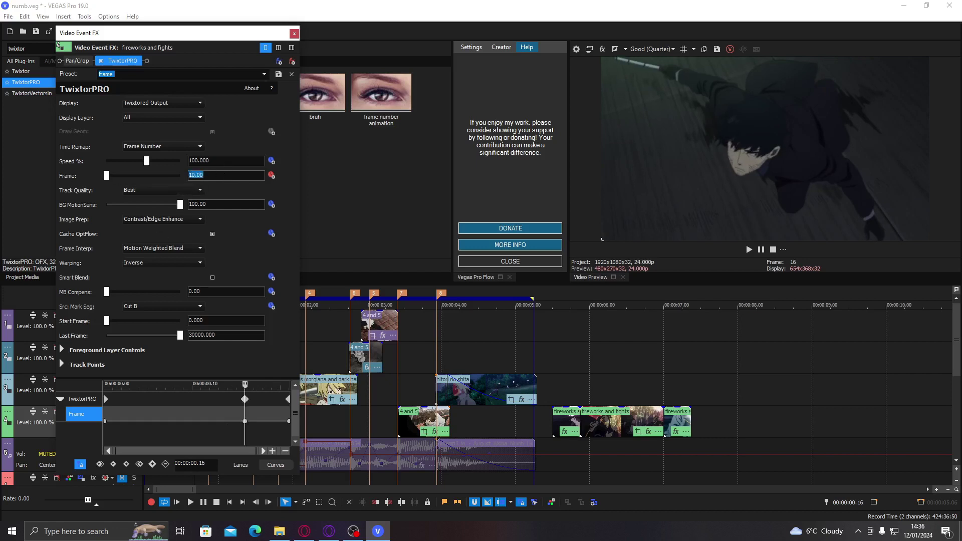
Step: Move the Frame 10 keyframe to 00:00:00.15 and change its interpolation type
left_click_drag(245, 421, 241, 421)
left_click(236, 422)
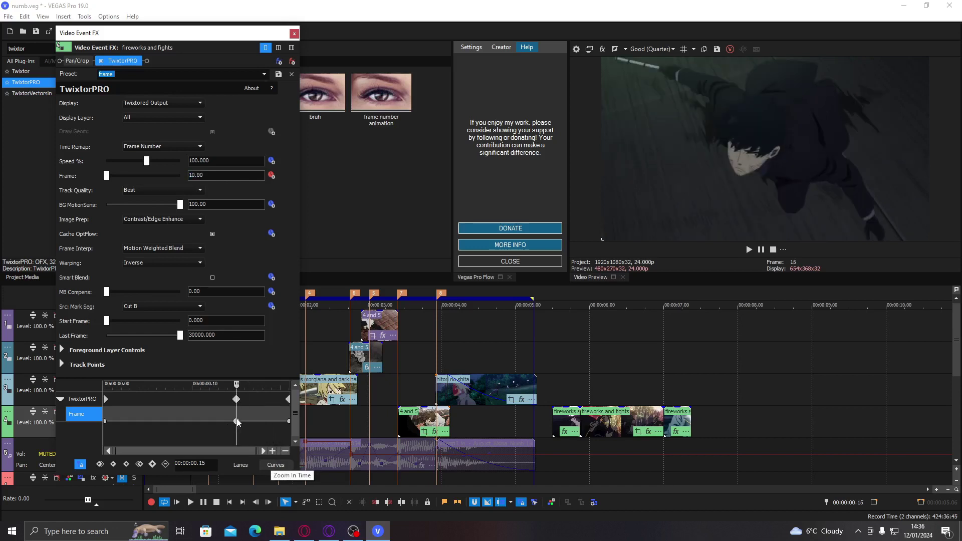
right_click(237, 422)
left_click(271, 365)
key("Left")
Step: Add a Frame keyframe of 11 at 00:00:00.17 and check the frame after it
left_click_drag(227, 427, 260, 431)
left_click(255, 429)
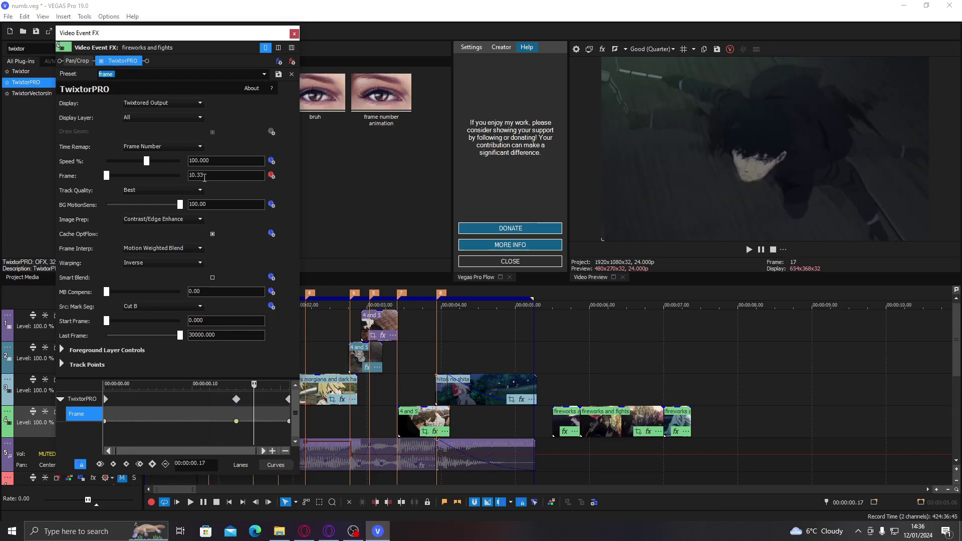
type("11")
key("Return")
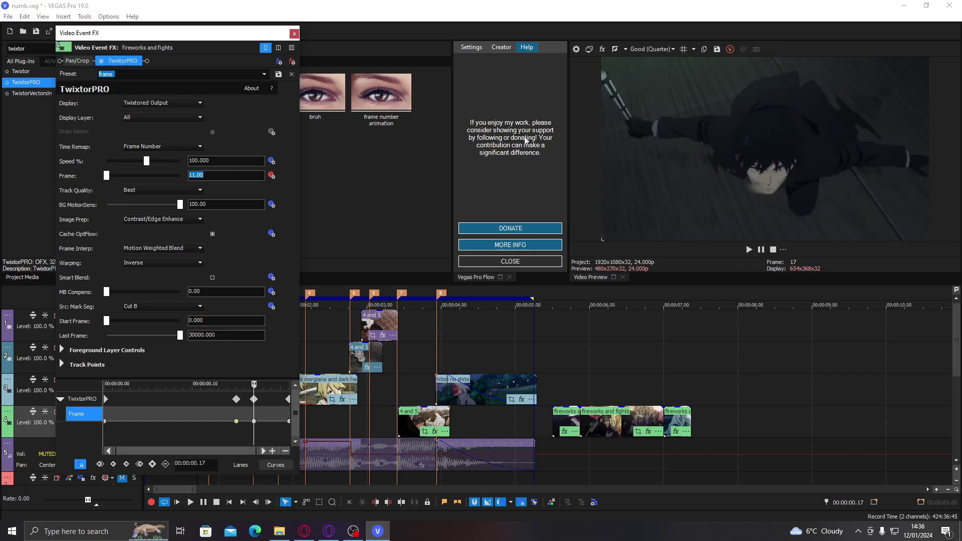
mouse_move(254, 422)
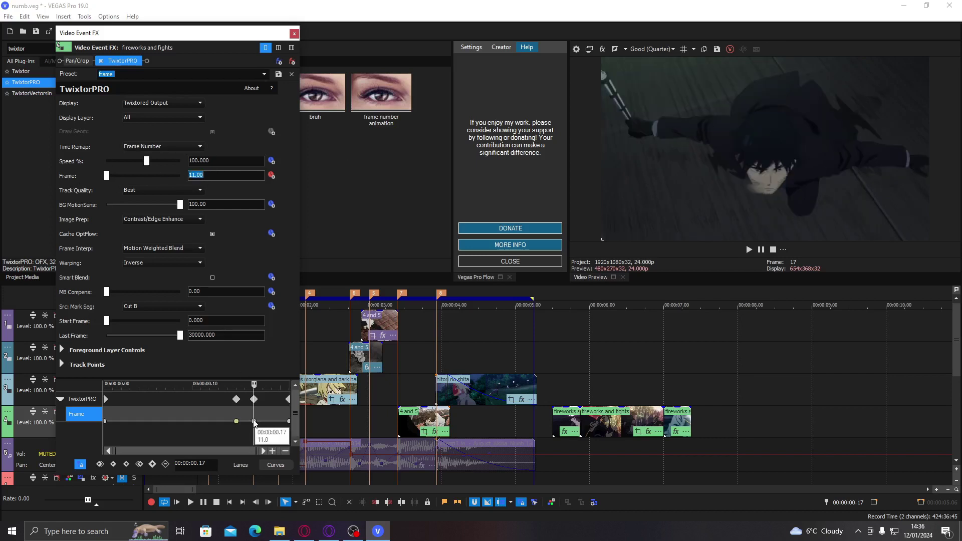
key("Right")
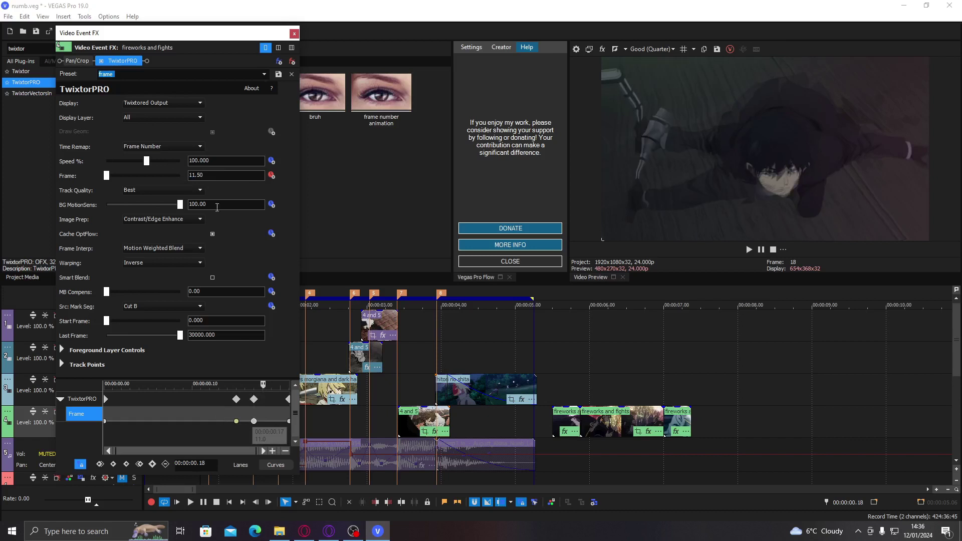
Step: Add a Frame keyframe of 12 at 00:00:00.18, shift it one frame later, close the effect window and save the project
type("12")
key("Return")
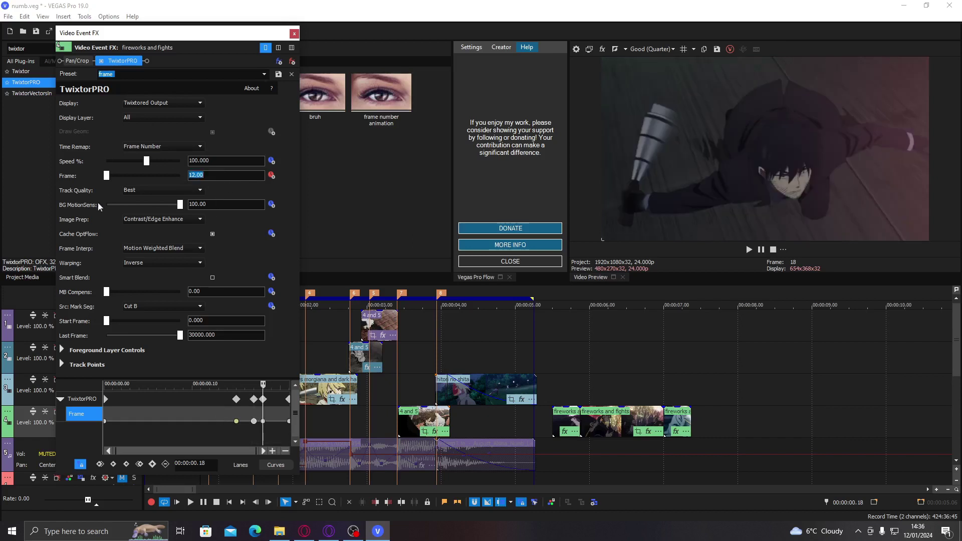
left_click_drag(264, 421, 221, 425)
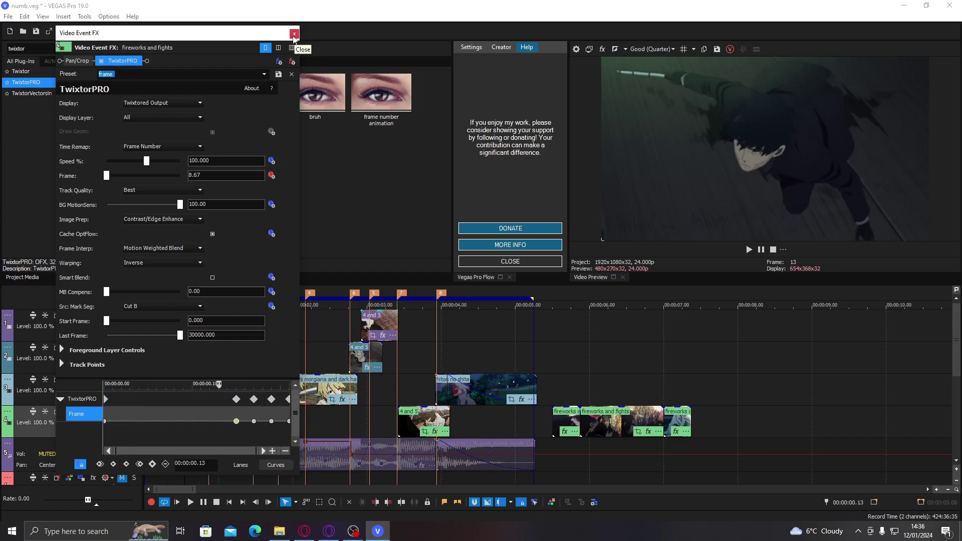
left_click(295, 35)
left_click(37, 33)
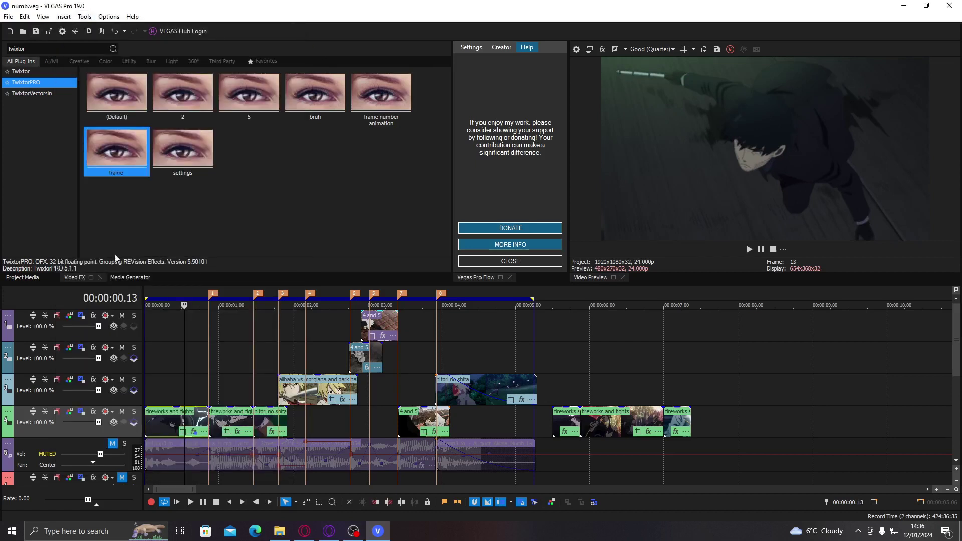
Step: Play back the first fireworks and fights clip from its start to review the retimed motion
left_click(147, 419)
key("space")
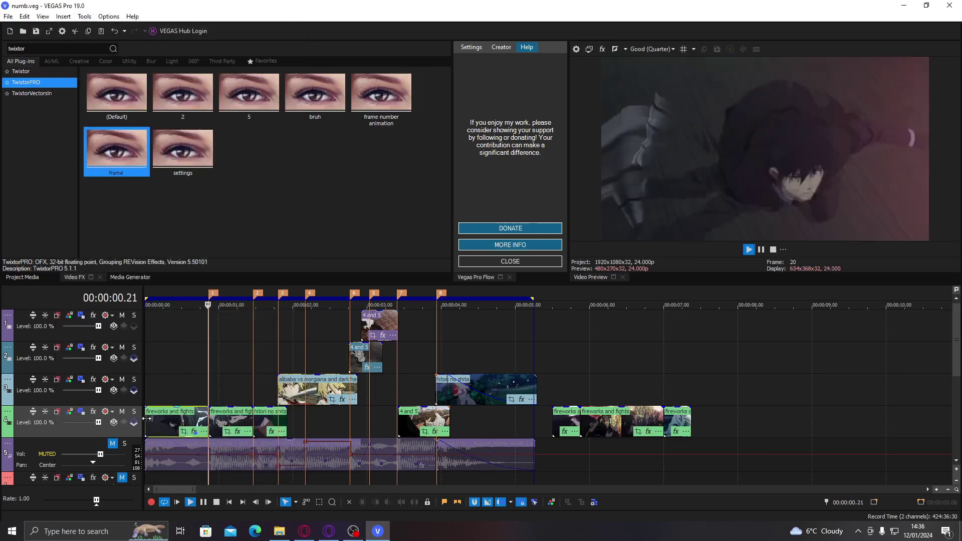
key("space")
key("space")
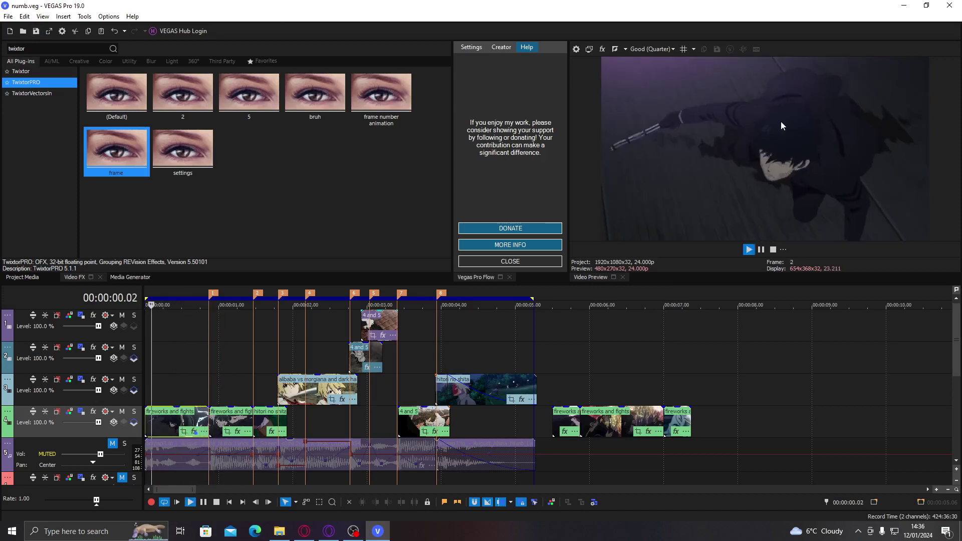
key("space")
key("space")
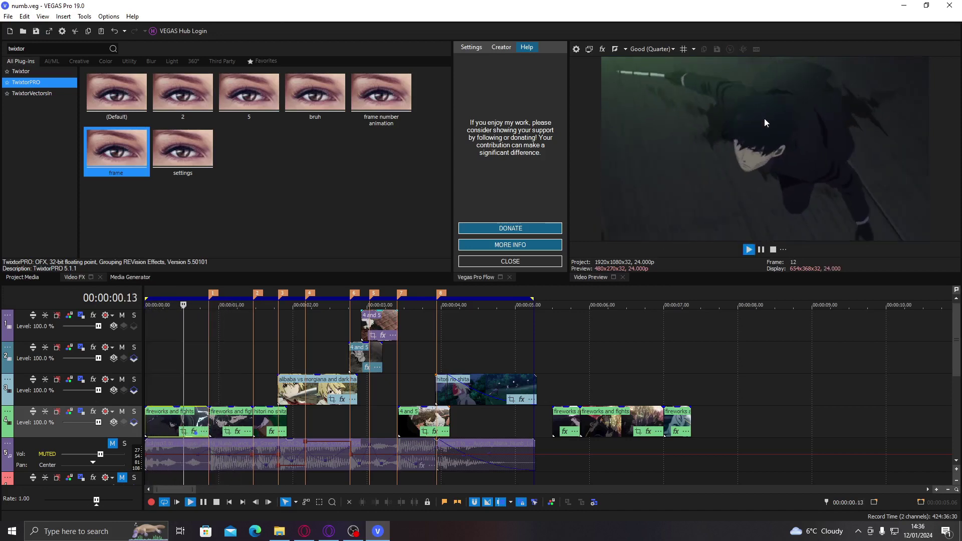
key("space")
left_click(155, 423)
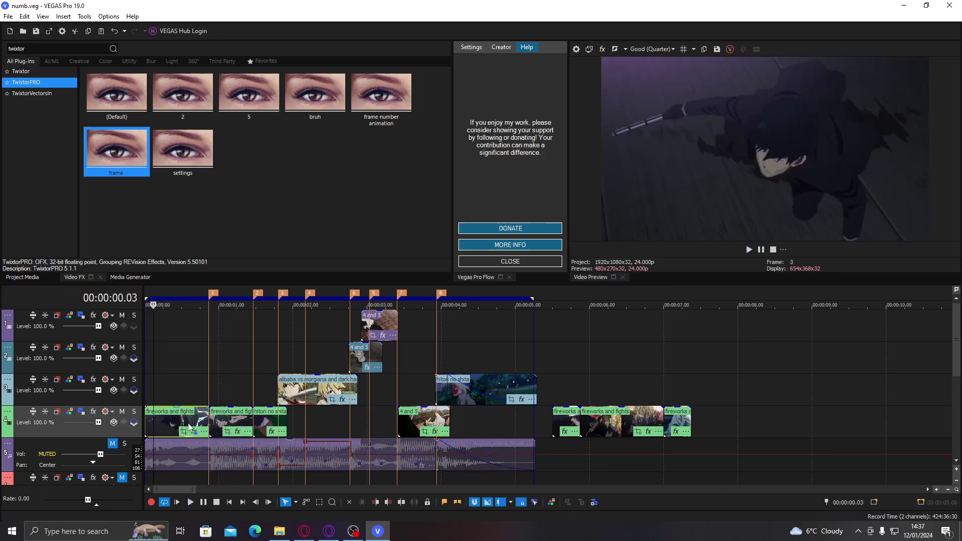
left_click(179, 420)
left_click(191, 415)
Step: Open TwixtorPRO on the second fireworks and fights clip and test Frame values 10, 11 and 12, ending on 11
left_click(219, 414)
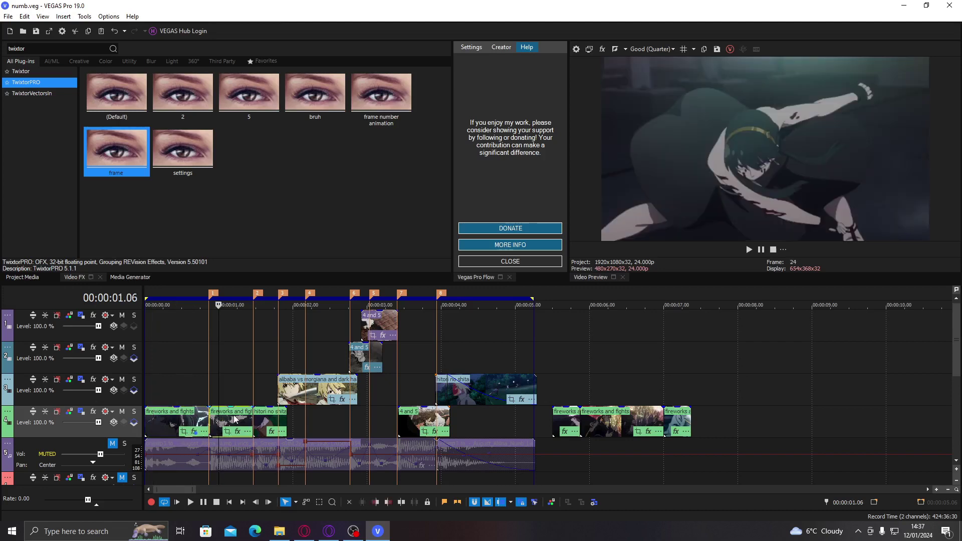
left_click(237, 417)
left_click(221, 417)
double_click(128, 163)
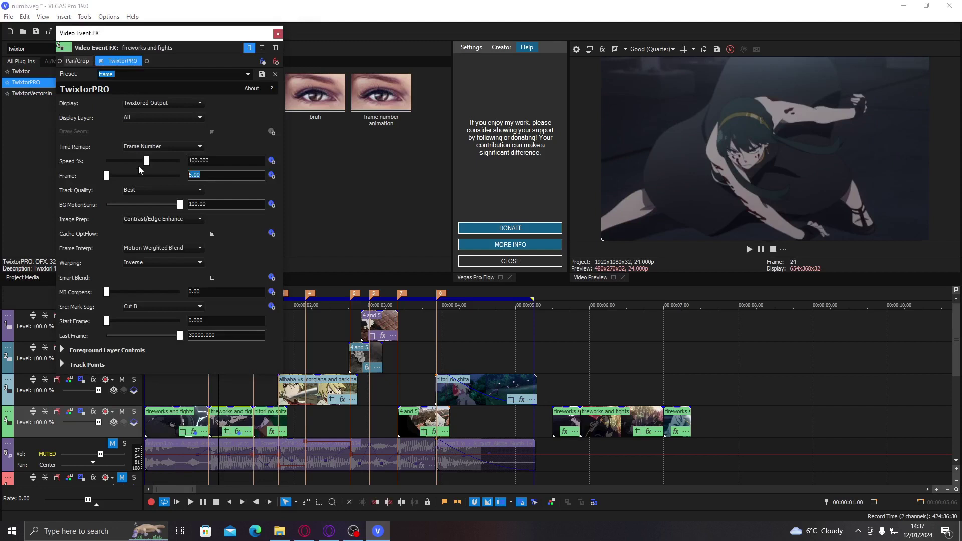
type("1")
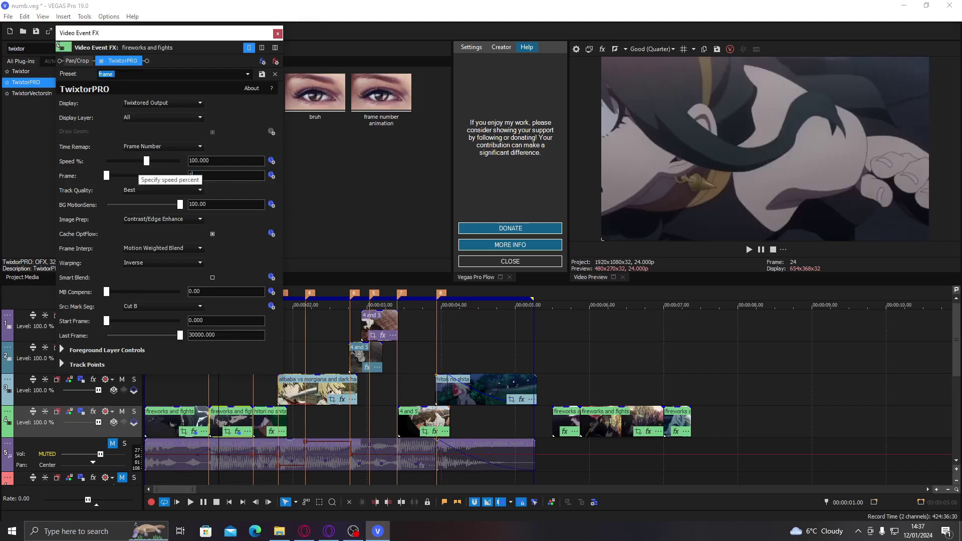
type("0")
key("Return")
type("11")
key("Return")
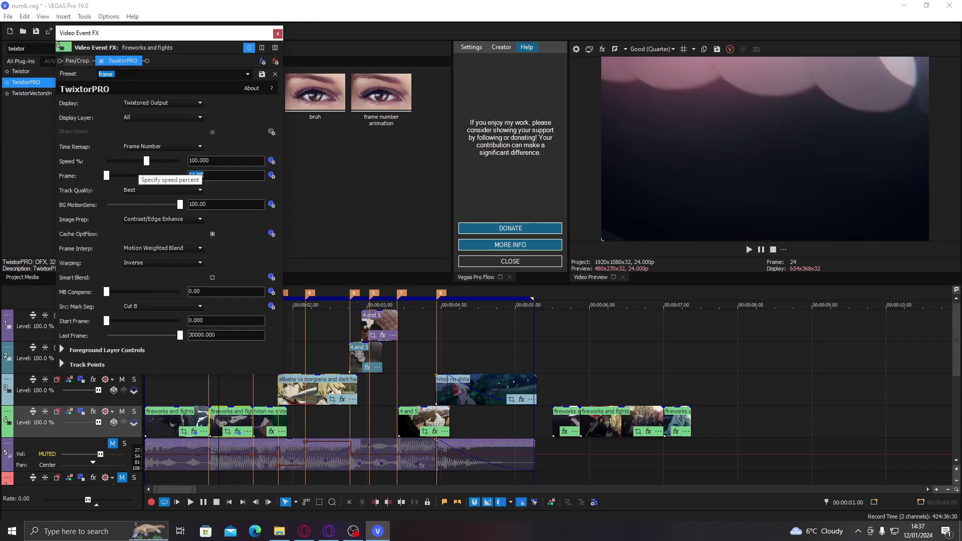
type("12")
key("Return")
type("10")
key("Return")
type("11")
key("Return")
Step: Animate the second clip's Frame parameter with a keyframe of 0 at its start and 11 at its end
left_click(271, 176)
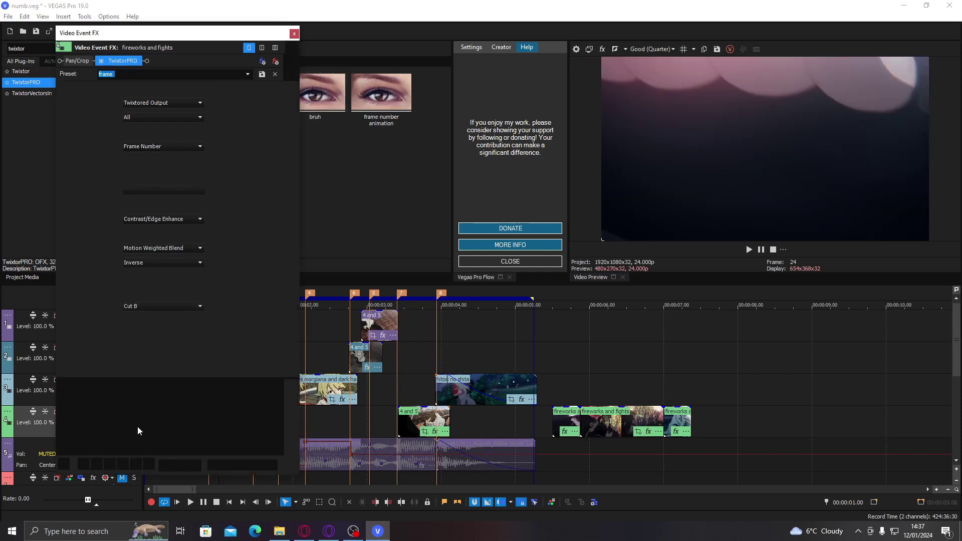
left_click_drag(157, 384, 104, 385)
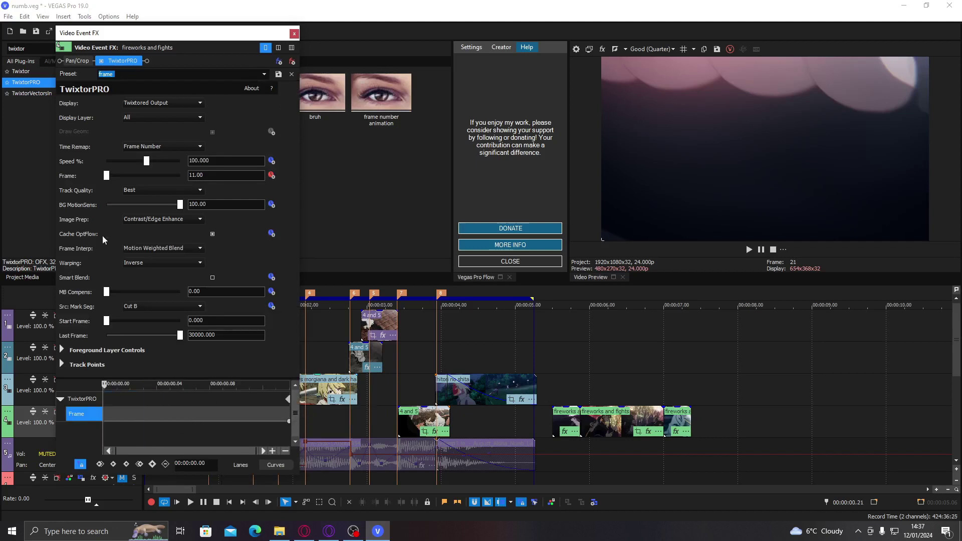
left_click(107, 178)
Step: Scrub through the motion and add a keyframe at 00:00:00.08, trying Frame 7 before setting it to 6
left_click_drag(133, 420, 190, 413)
left_click(190, 413)
key("Right")
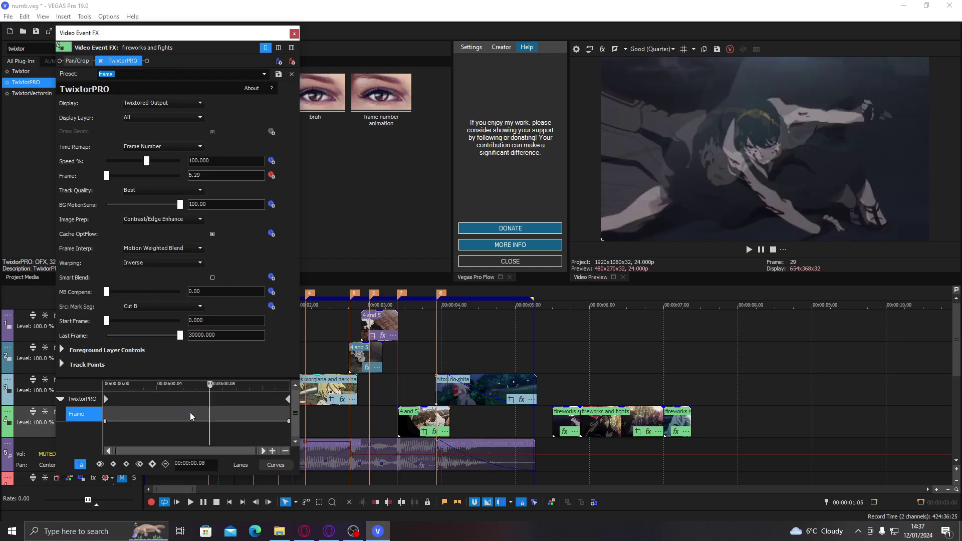
left_click_drag(236, 174, 10, 146)
type("7")
key("Return")
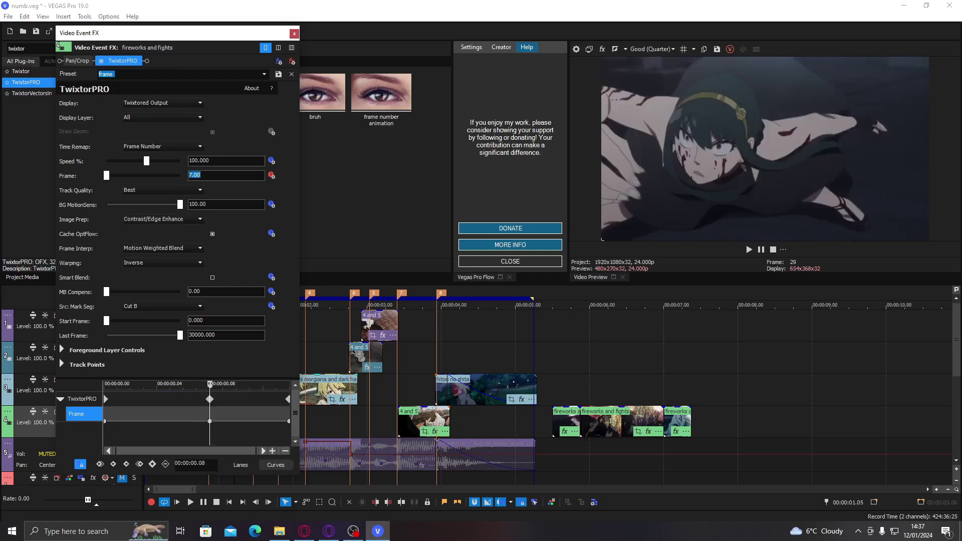
type("6")
key("Return")
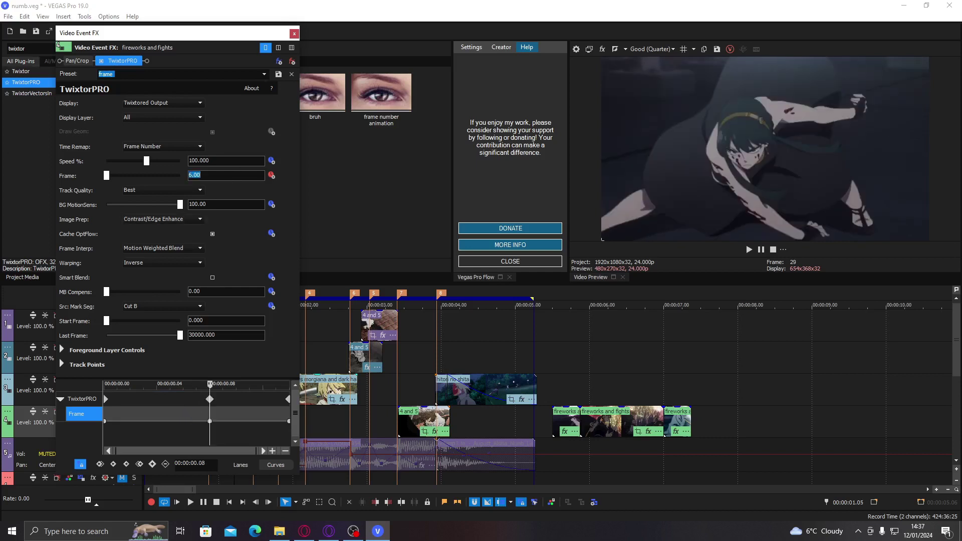
Step: Move the Frame 6 keyframe to 00:00:00.09 and change its interpolation to Slow Fade
left_click_drag(210, 401, 224, 408)
right_click(222, 422)
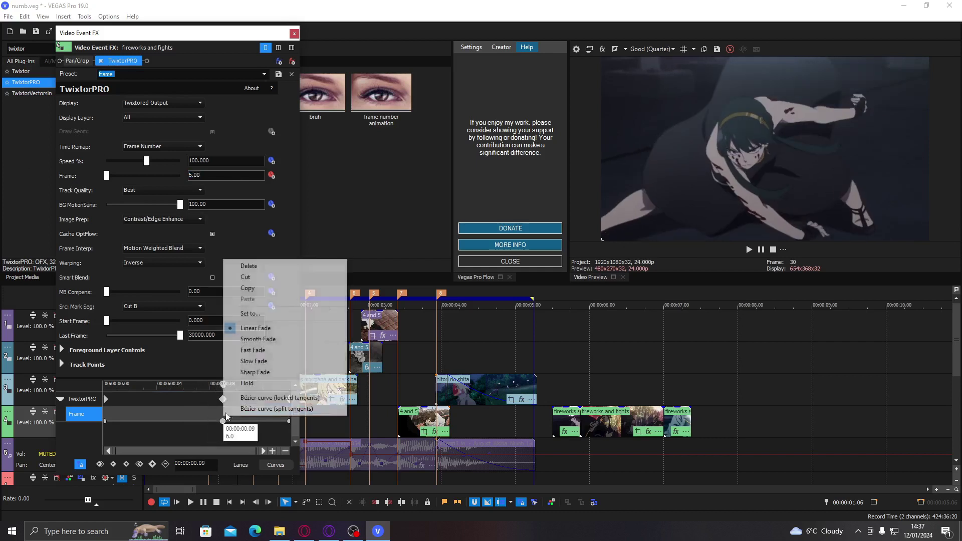
left_click(260, 378)
right_click(223, 421)
left_click(247, 361)
Step: Change the start keyframe's interpolation type and add a Frame keyframe of 2 at 00:00:00.01
left_click(106, 421)
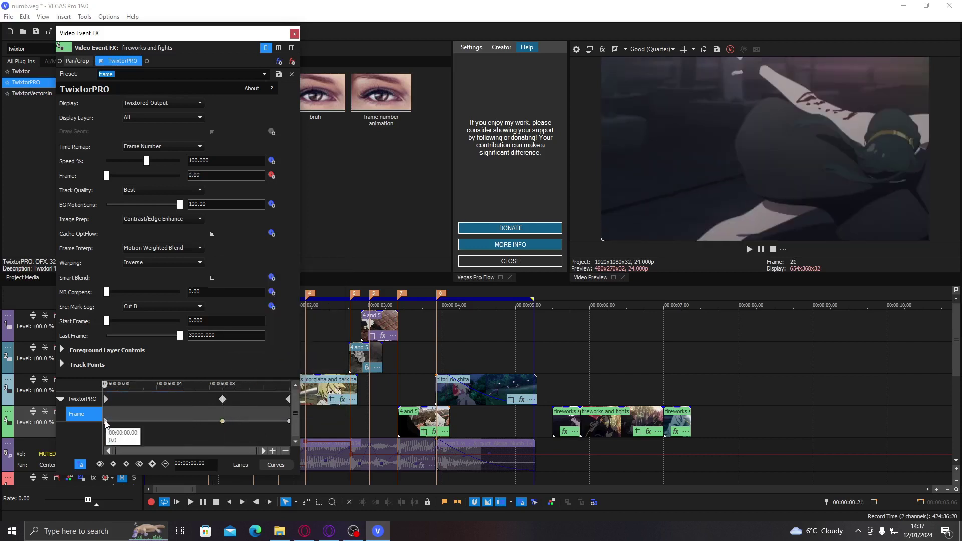
right_click(105, 421)
left_click(139, 355)
mouse_move(118, 426)
left_mouse_down()
mouse_move(212, 415)
mouse_move(120, 415)
left_mouse_up()
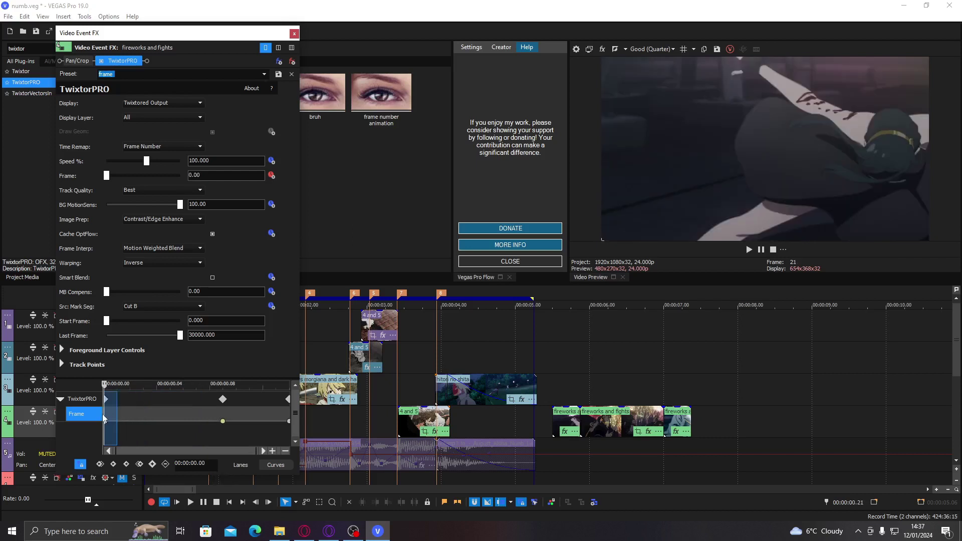
left_click_drag(231, 175, 72, 179)
key("Return")
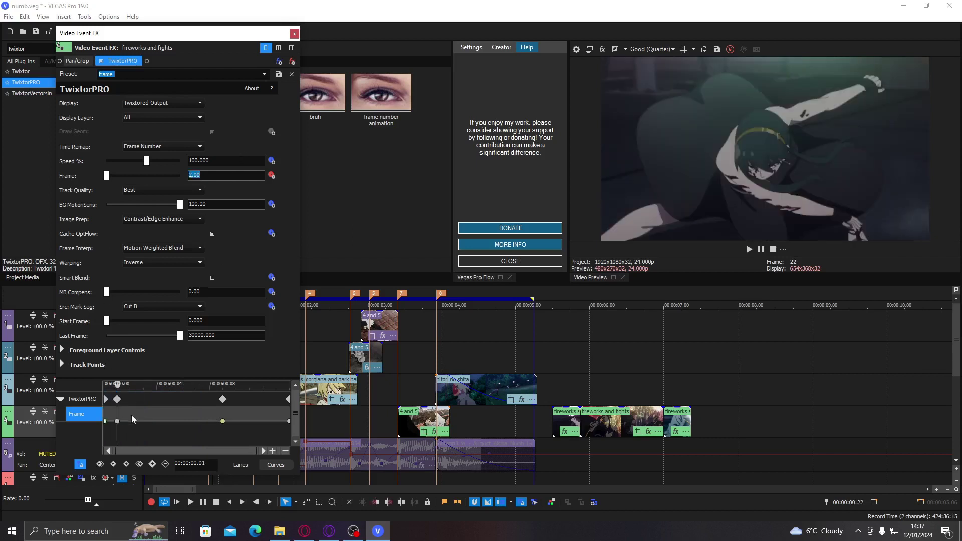
Step: Add a Frame keyframe of 4 at 00:00:00.03, move it to 00:00:00.04 and scrub through the motion
left_click(118, 421)
key("Right")
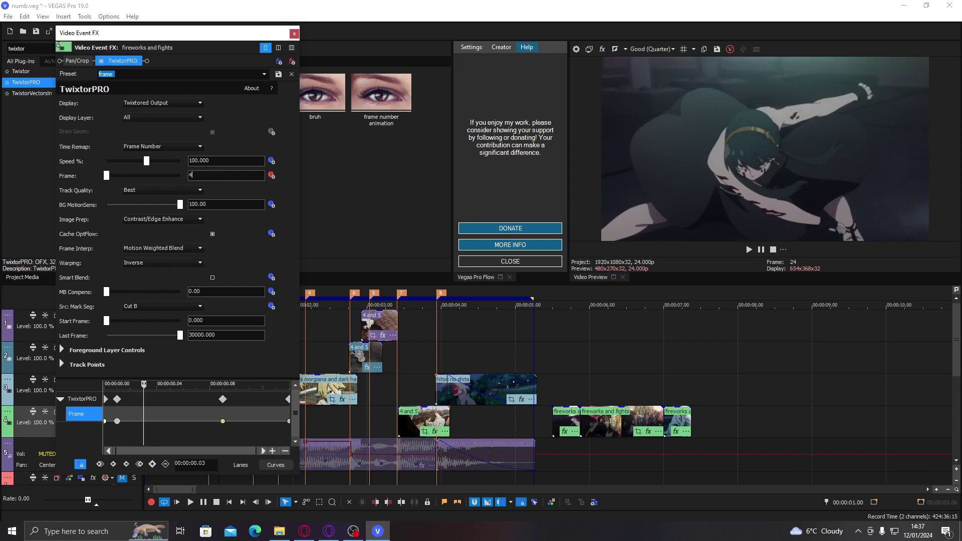
type("4")
key("Return")
left_click_drag(144, 421, 255, 419)
Step: Move the Frame 6 keyframe to 00:00:00.10 and add a Frame keyframe of 7 at 00:00:00.11
left_click(234, 420)
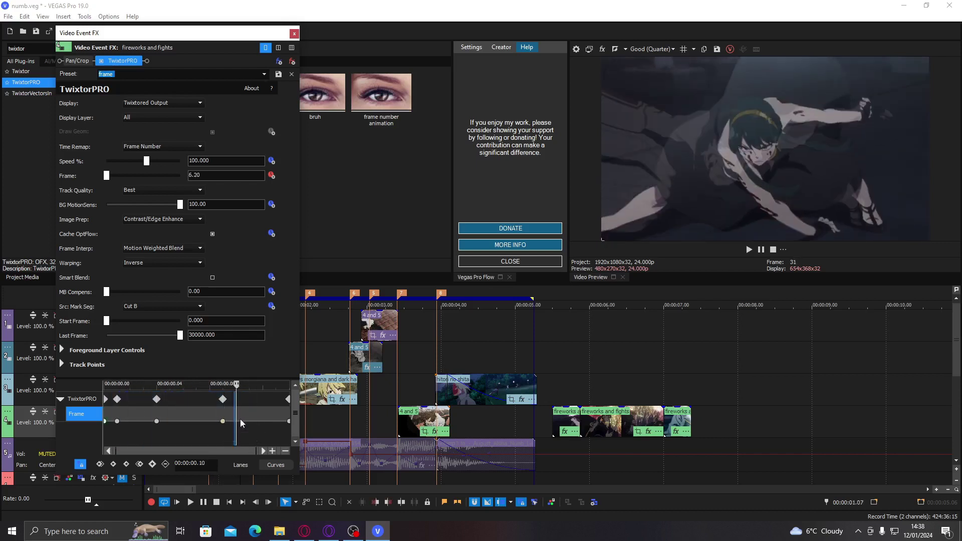
left_click_drag(222, 421, 251, 422)
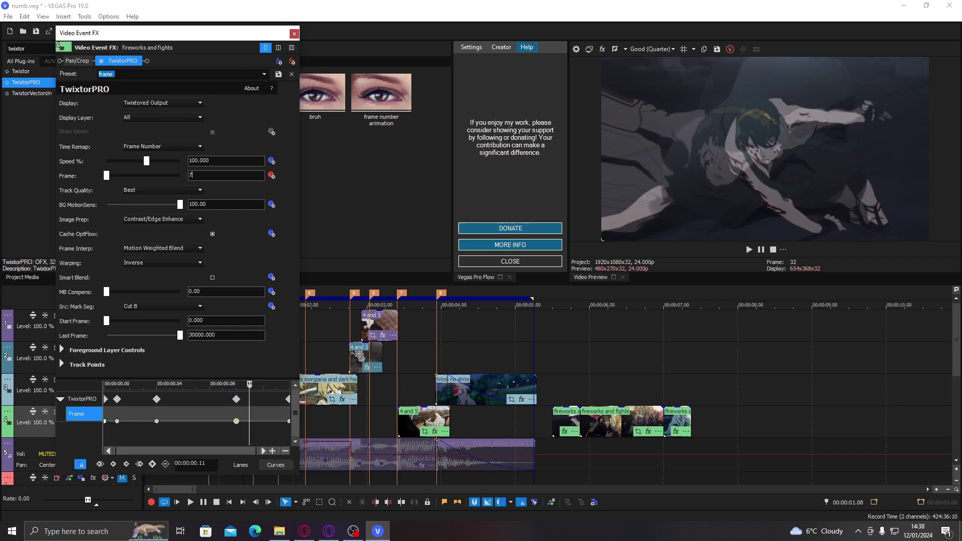
type("7")
key("Return")
Step: Add a Frame keyframe of 9 at 00:00:00.12, check the preceding frames and close the effect window
left_click(264, 431)
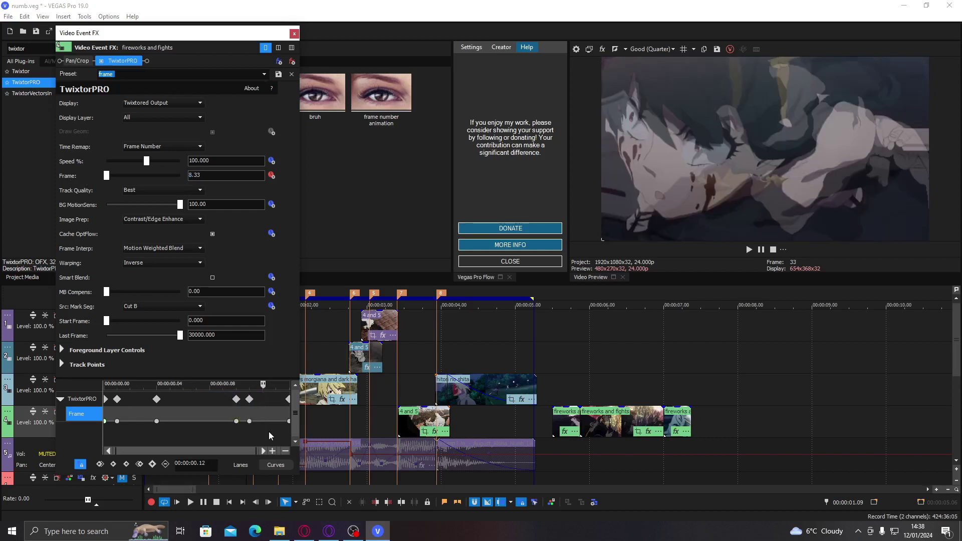
type("9")
key("Return")
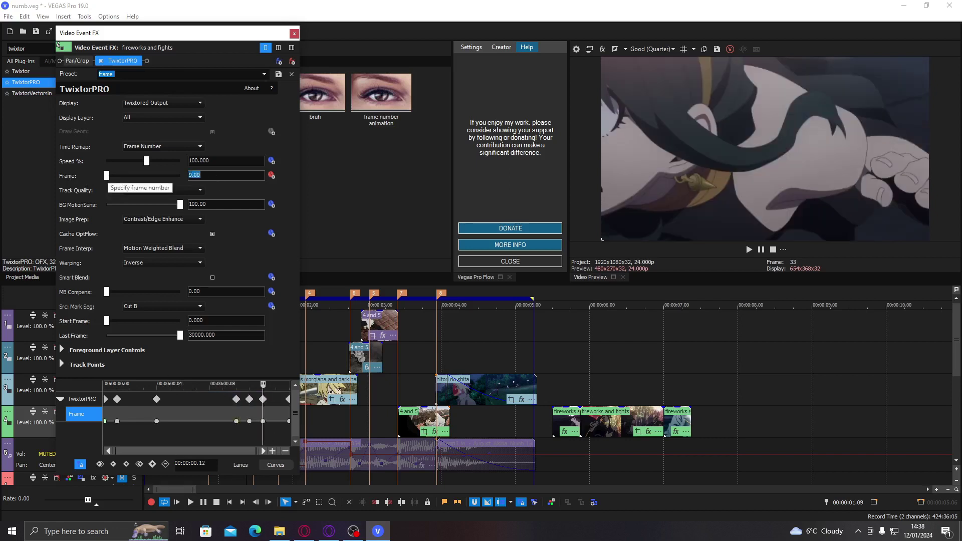
left_click(249, 441)
left_click_drag(249, 443, 224, 441)
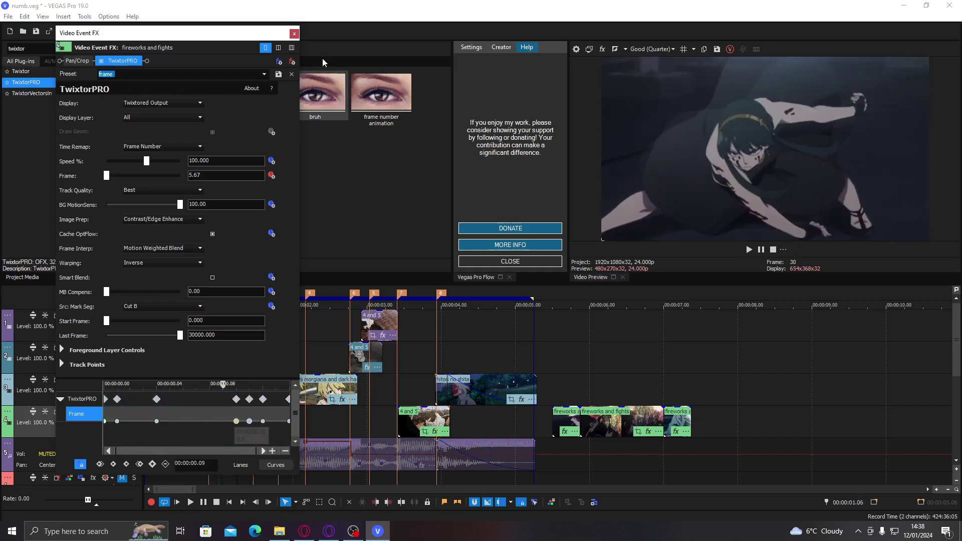
left_click(294, 35)
Step: Play the timeline repeatedly from 00:00:00.17 to review the second clip's retimed motion
left_click(198, 387)
key("space")
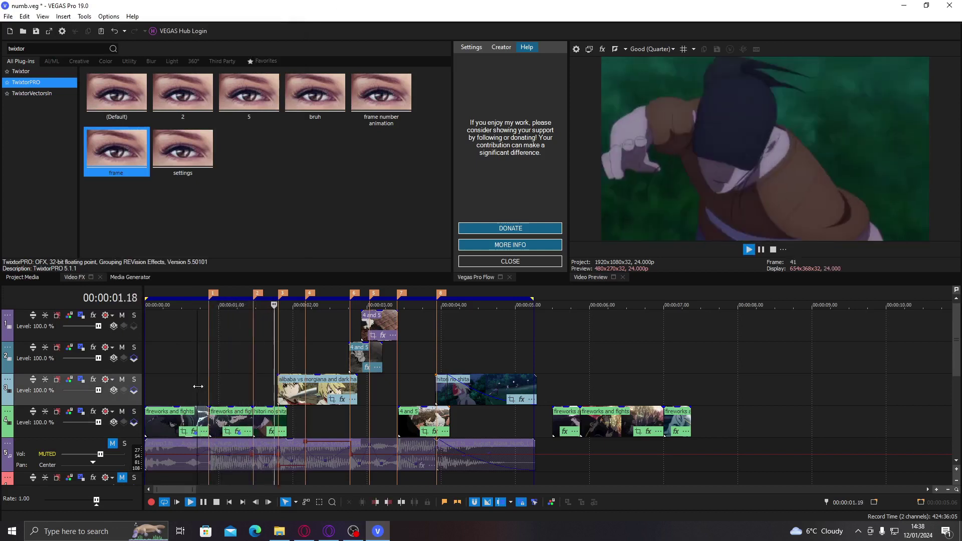
key("space")
key("space")
key("space")
key("space")
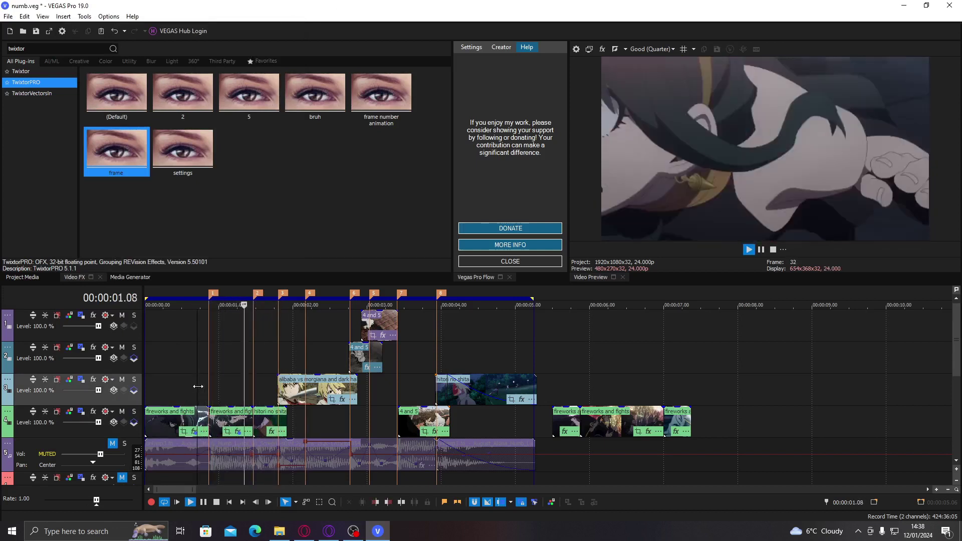
left_click(198, 387)
key("space")
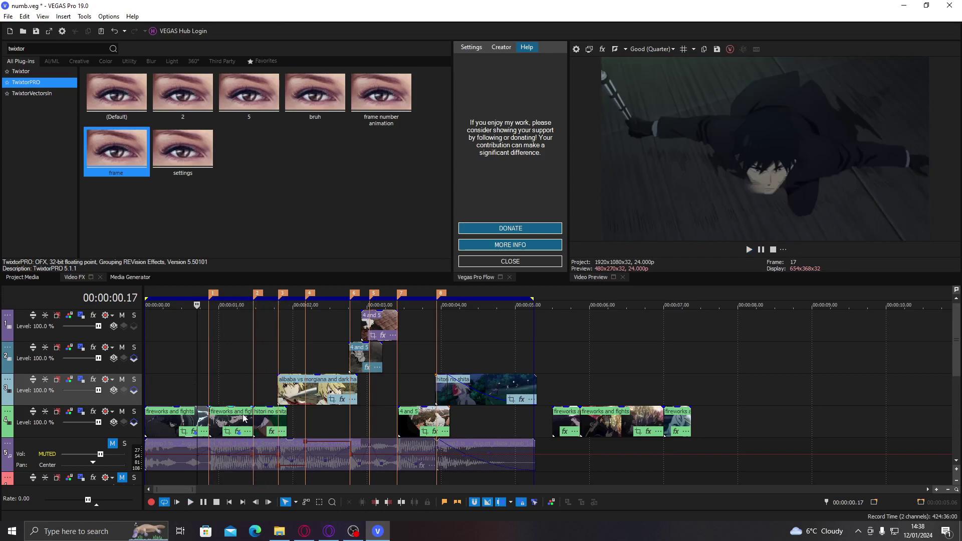
Step: Play the hitori no shita clip on the green track and step through its frames
left_click(256, 425)
key("space")
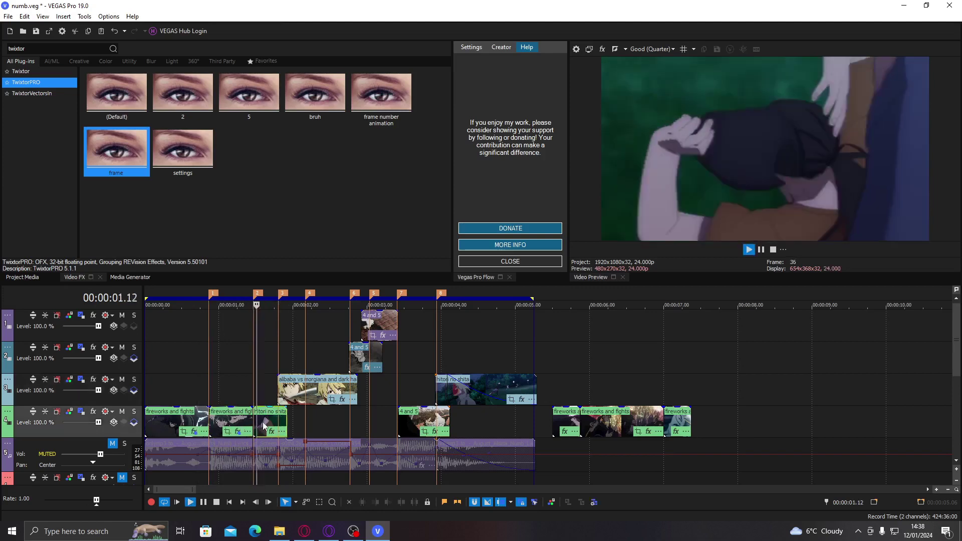
key("space")
scroll(321, 411, "up", 3)
key("Right")
key("Right")
key("Right")
key("Right")
key("Right")
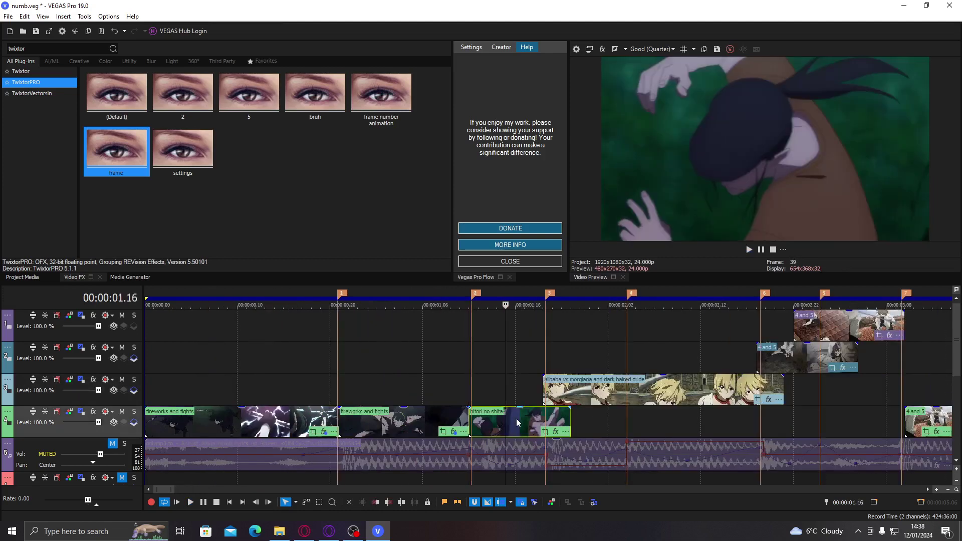
Step: Open TwixtorPRO on the hitori no shita clip and test Frame values 9 and 10
double_click(131, 166)
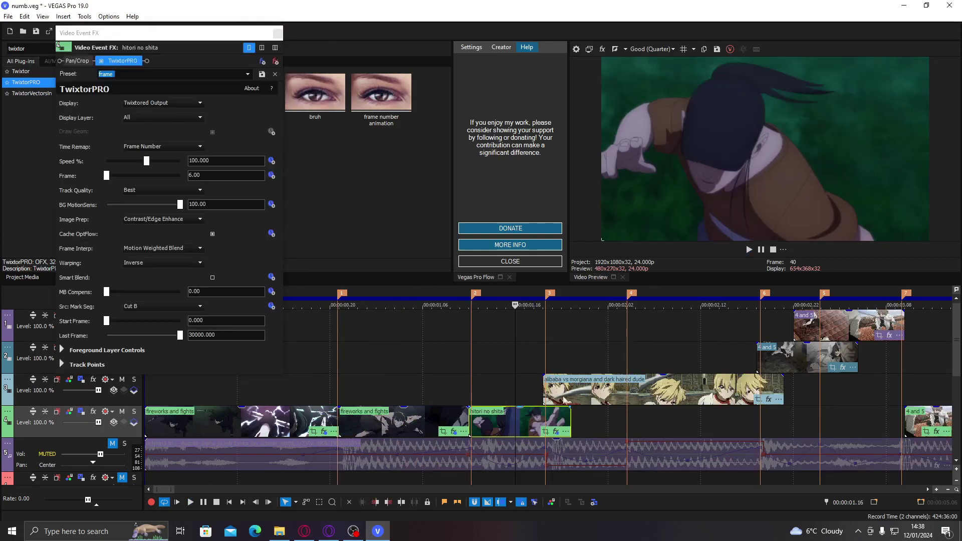
left_click_drag(228, 176, 106, 186)
type("9")
key("Return")
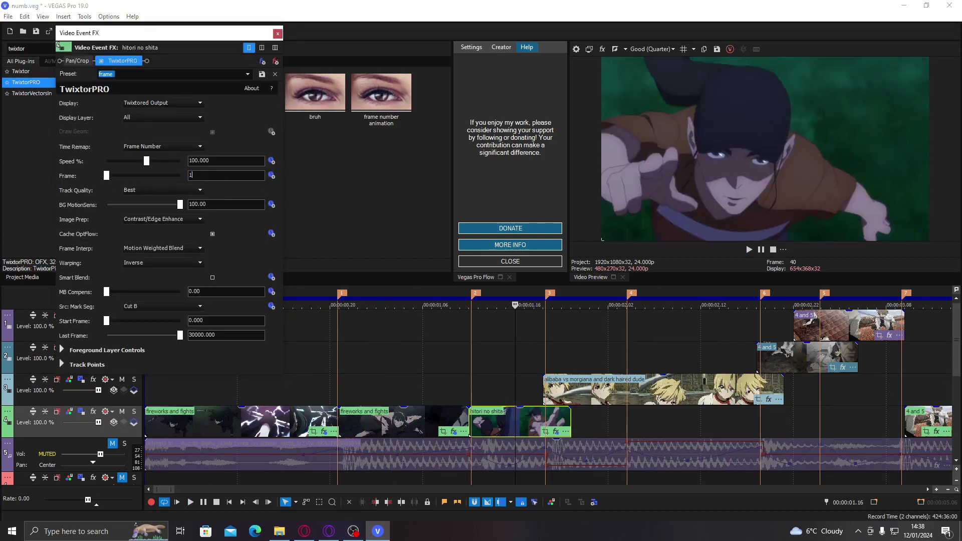
key("Return")
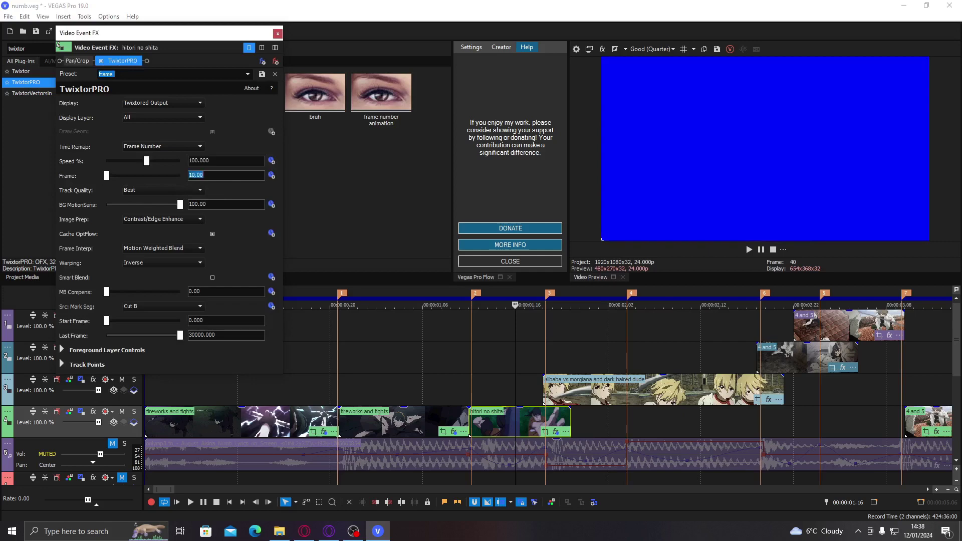
Step: Extend the end of the hitori no shita clip, test Frame 11 in TwixtorPRO and set Frame back to 10
left_click_drag(571, 422, 580, 422)
left_click(217, 176)
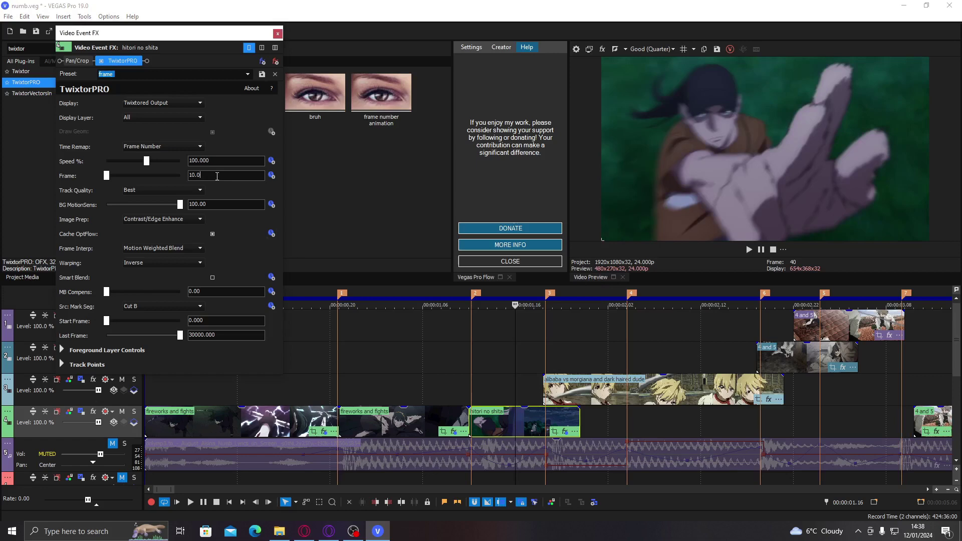
type("1")
key("Return")
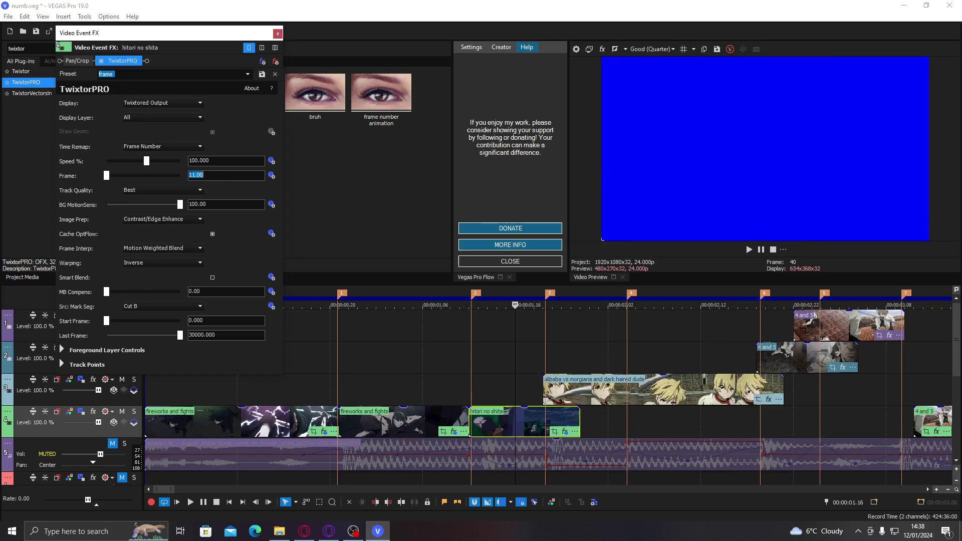
type("10")
key("Return")
Step: Enable animation for the Frame parameter and return the following 4 and 5 clip to marker 7
left_click(522, 417)
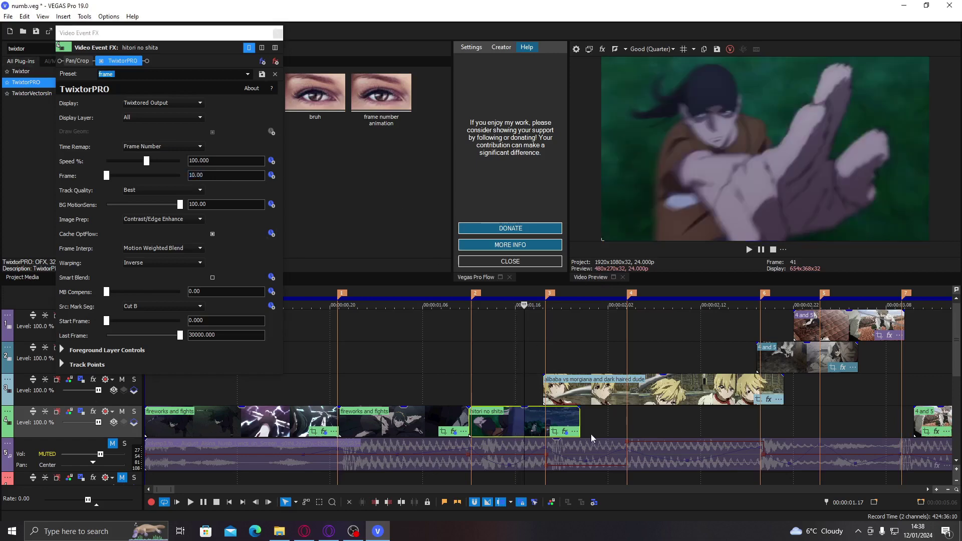
left_click(272, 175)
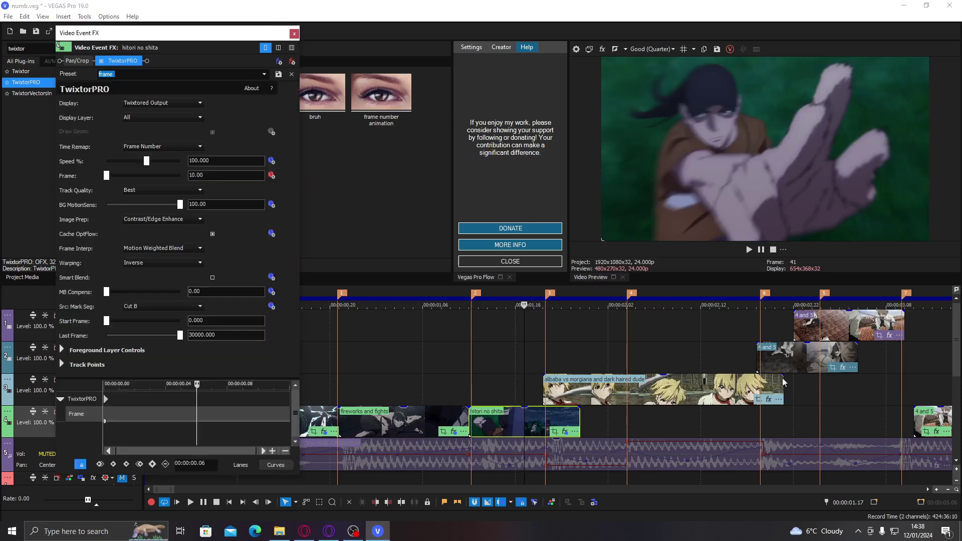
left_click(927, 421)
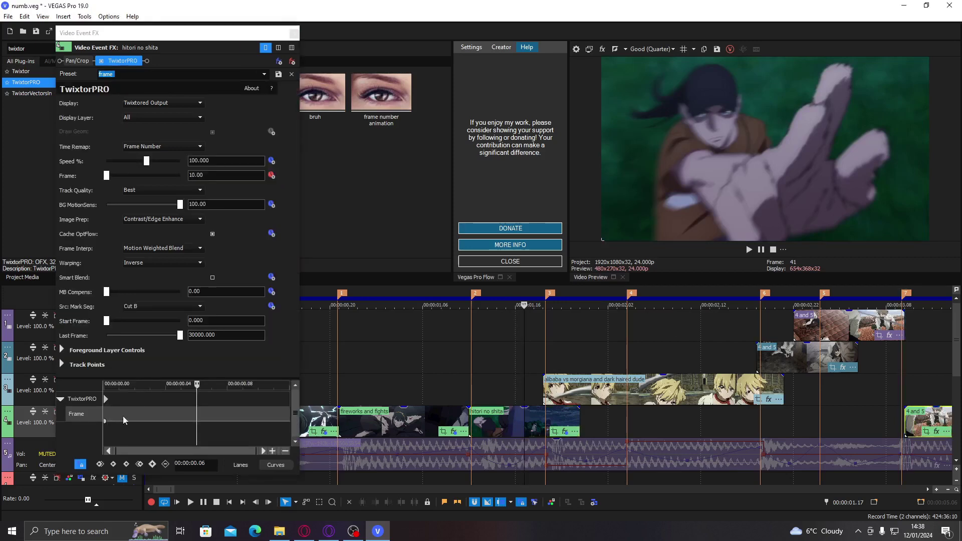
Step: Place the Frame 10 keyframe at 00:00:00.08 and set Frame to 0 at the start of the hitori no shita clip
left_click(226, 423)
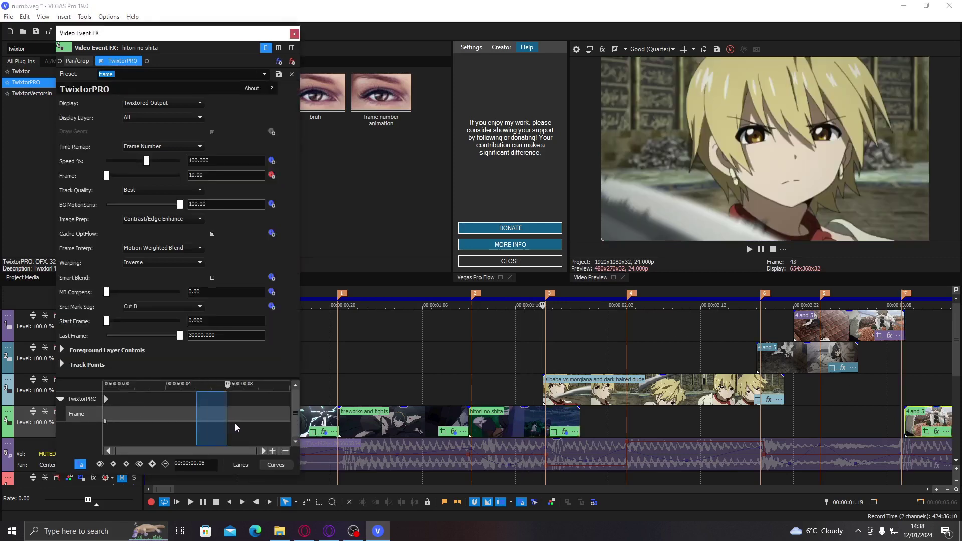
mouse_move(105, 423)
left_click_drag(212, 424, 125, 417)
left_click(104, 389)
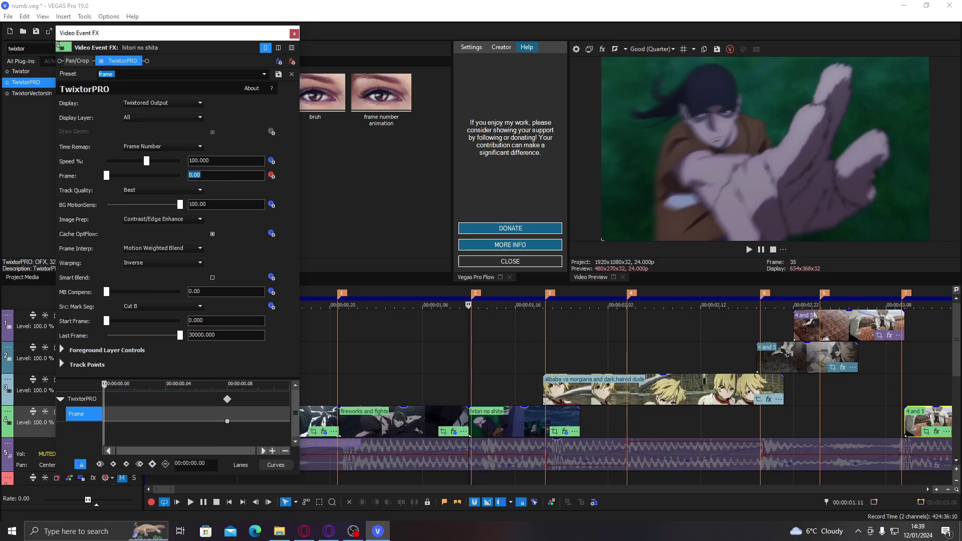
key("Return")
Step: Add a Frame keyframe of about 5.15 near 00:00:00.04 and shift it to 00:00:00.05
left_click_drag(119, 426, 166, 419)
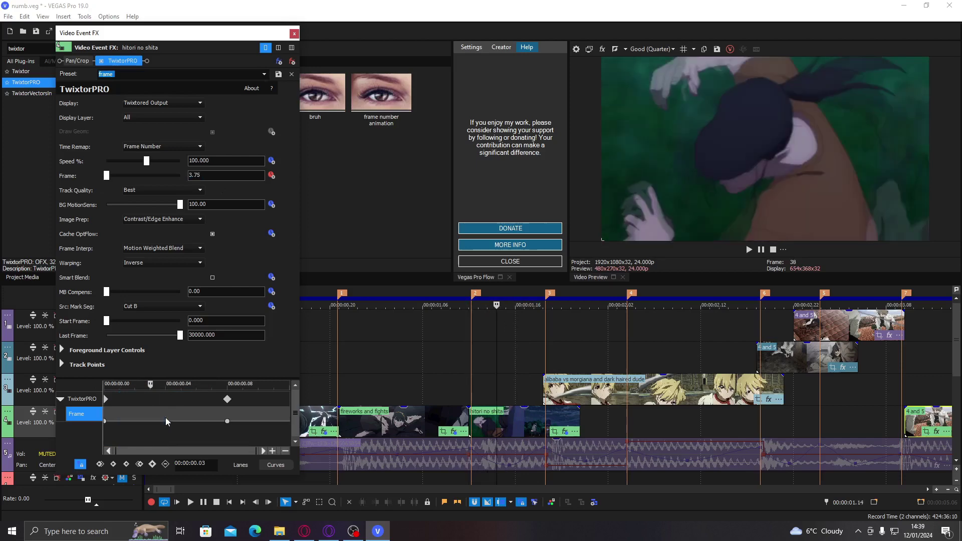
key("Right")
key("Right")
key("Left")
key("Left")
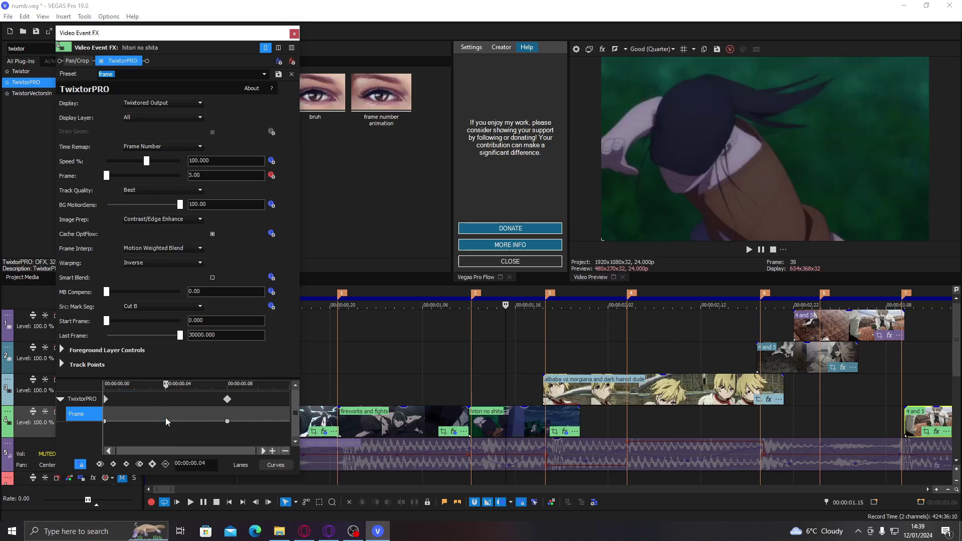
left_click(165, 421)
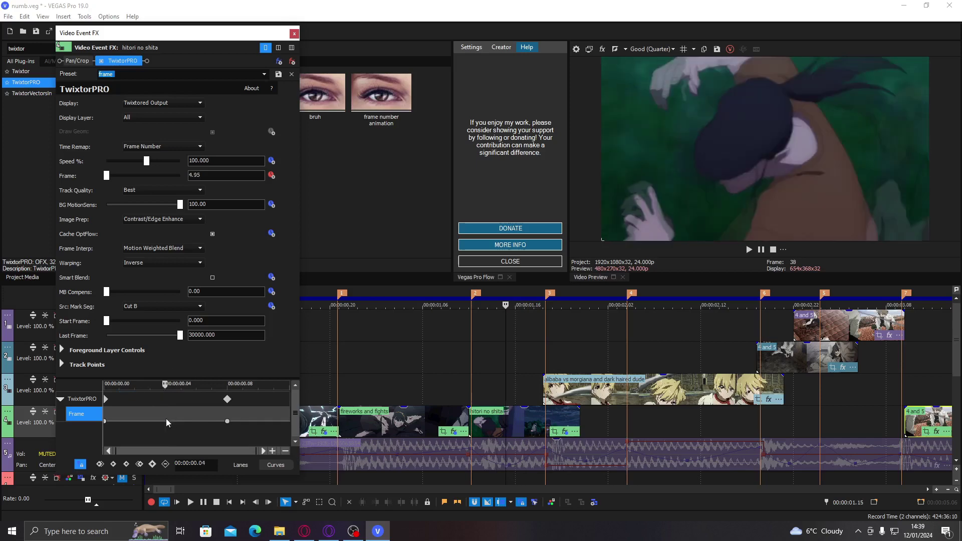
left_click(168, 420)
left_click(153, 464)
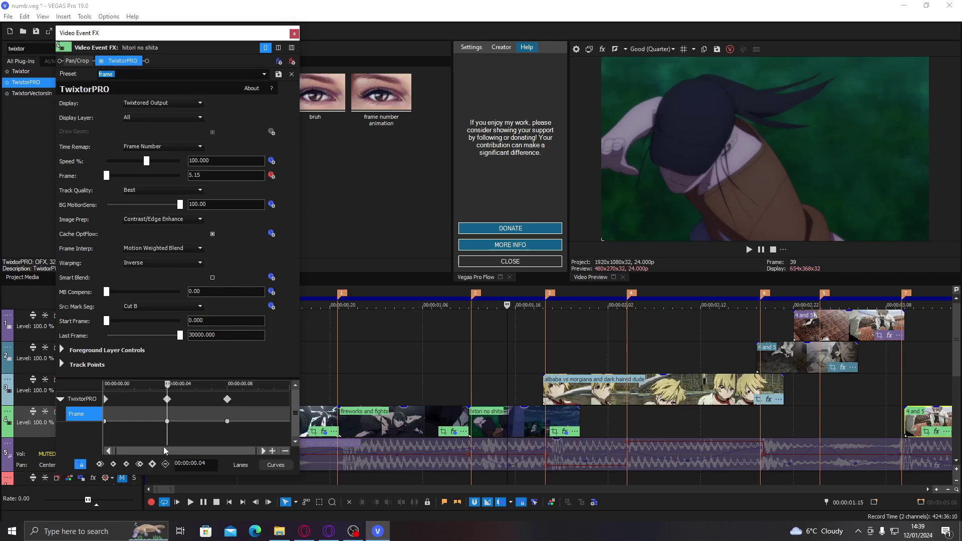
left_click_drag(169, 425, 182, 421)
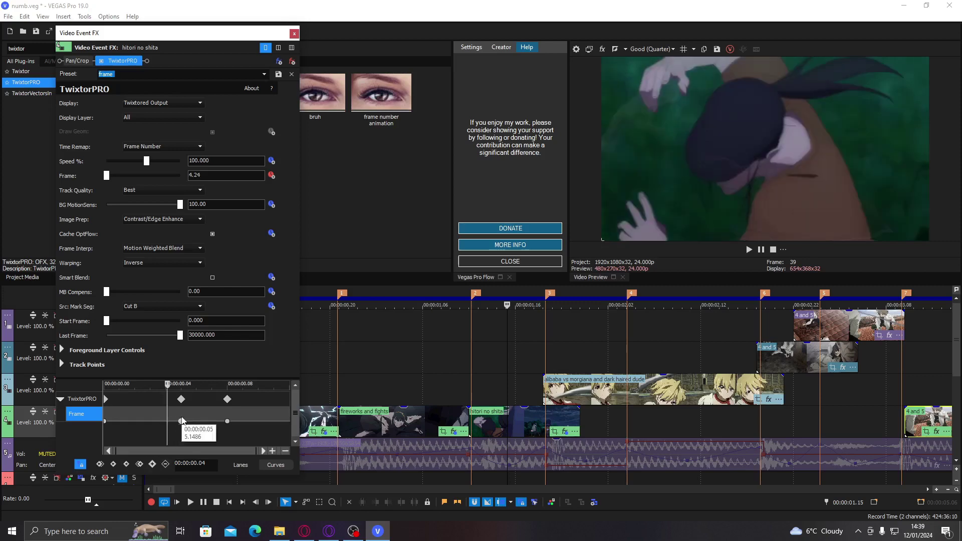
Step: Add a Frame keyframe of 9 at 00:00:00.07 and check the retimed frames from the clip's start
left_click_drag(168, 419, 210, 420)
left_click_drag(219, 175, 29, 168)
type("9")
key("Return")
left_click_drag(197, 423, 129, 434)
left_click(104, 395)
right_click(108, 420)
left_click(113, 423)
left_click_drag(113, 423, 169, 419)
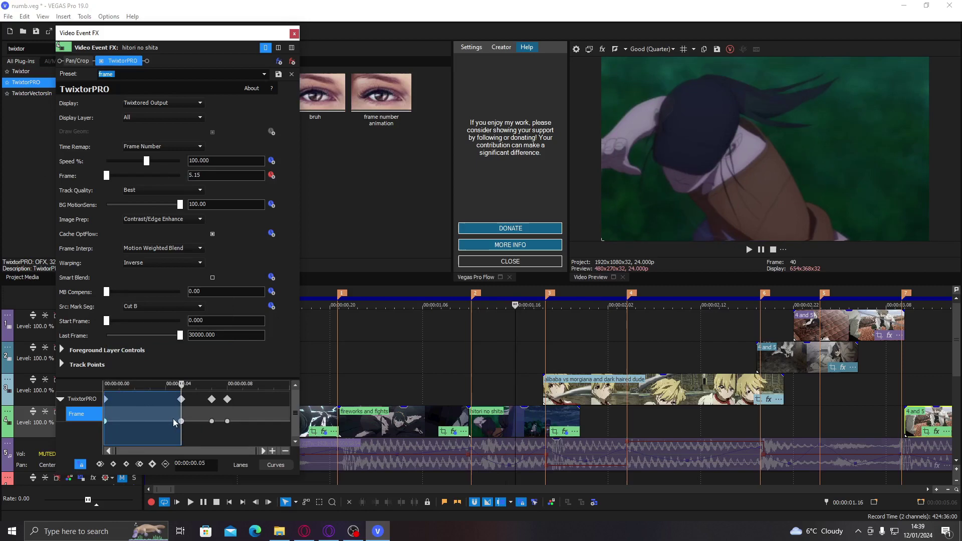
Step: Add a Frame keyframe of 4 at 00:00:00.03 and shift it to 00:00:00.04
left_click(146, 418)
left_click_drag(205, 178, 108, 175)
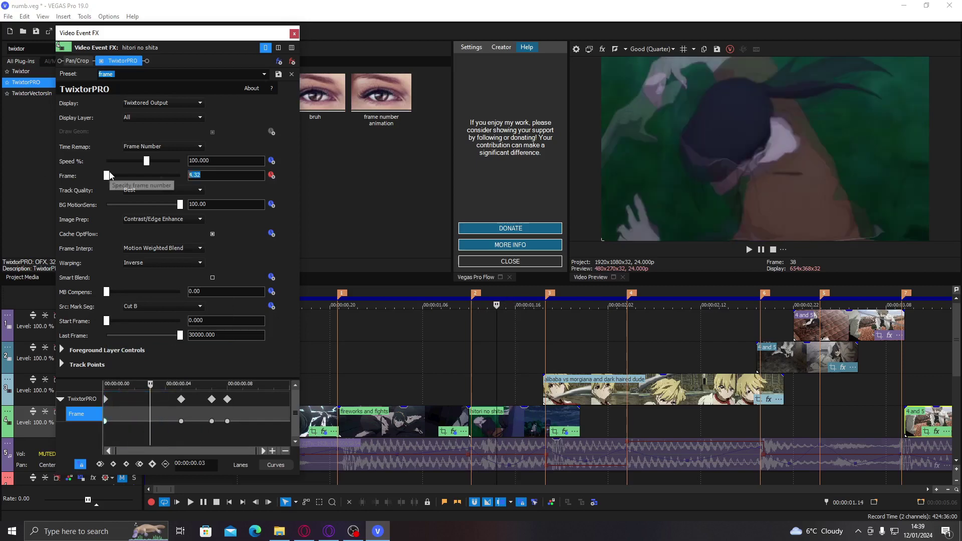
type("4")
key("Return")
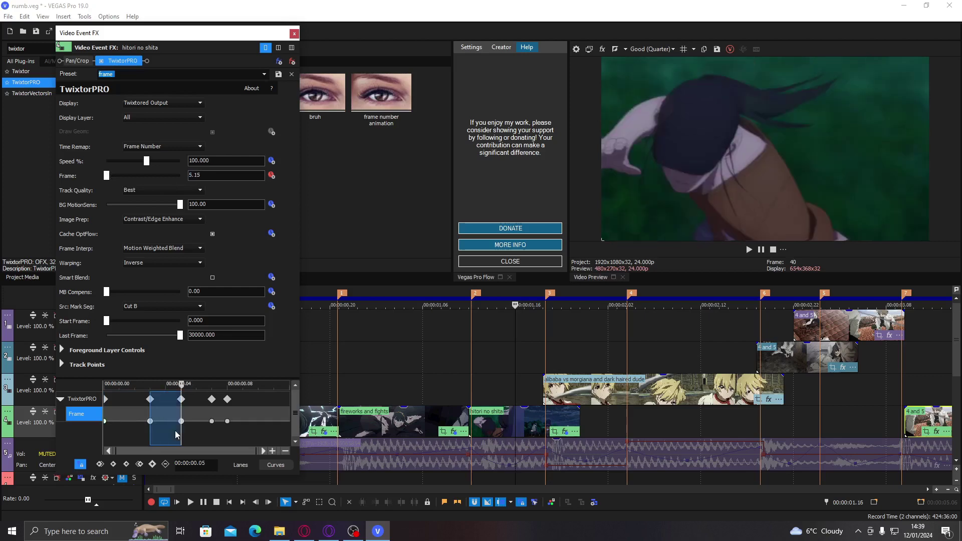
left_click(181, 416)
left_click_drag(150, 421, 165, 421)
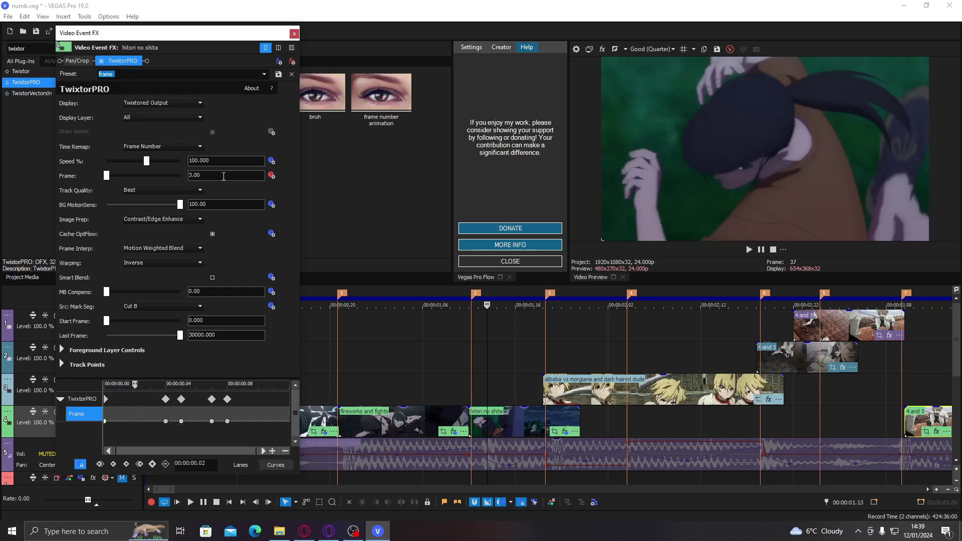
Step: Add a Frame keyframe of 3 and place it at 00:00:00.02, with the Frame 4 keyframe at 00:00:00.03
left_click_drag(134, 416, 150, 433)
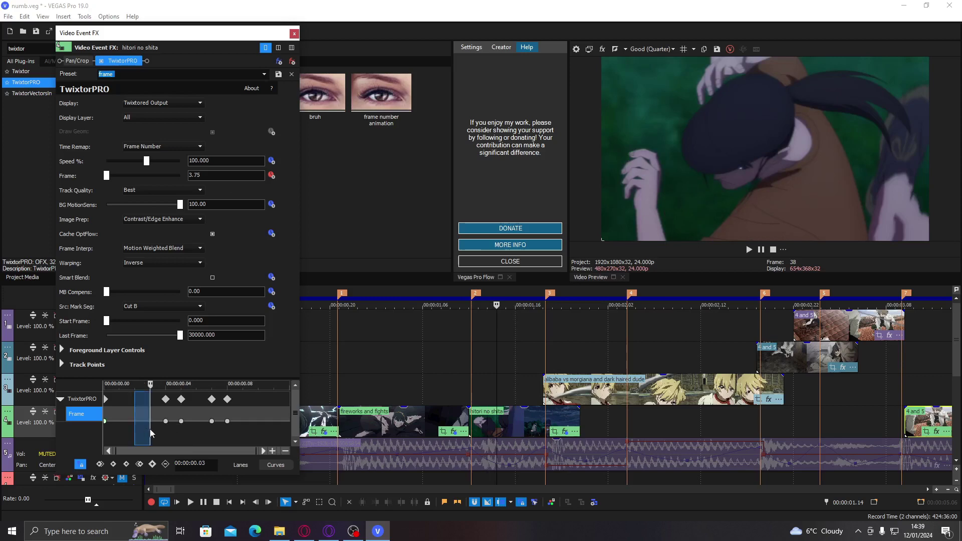
left_click(176, 431)
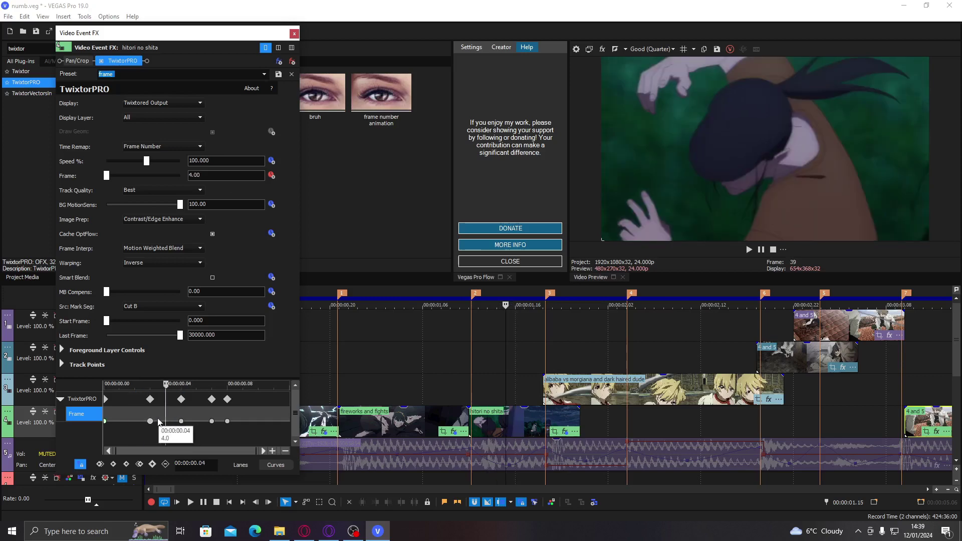
left_click(149, 422)
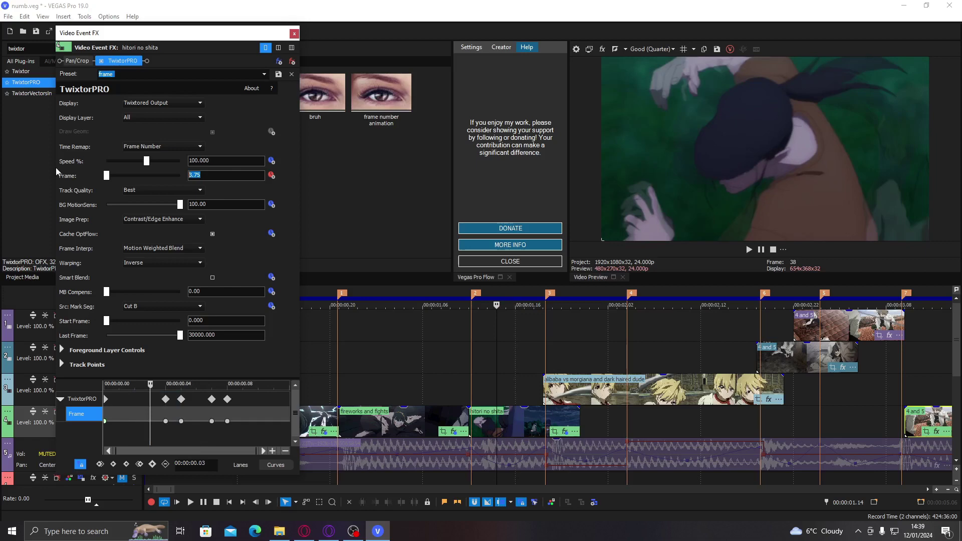
type("3")
key("Return")
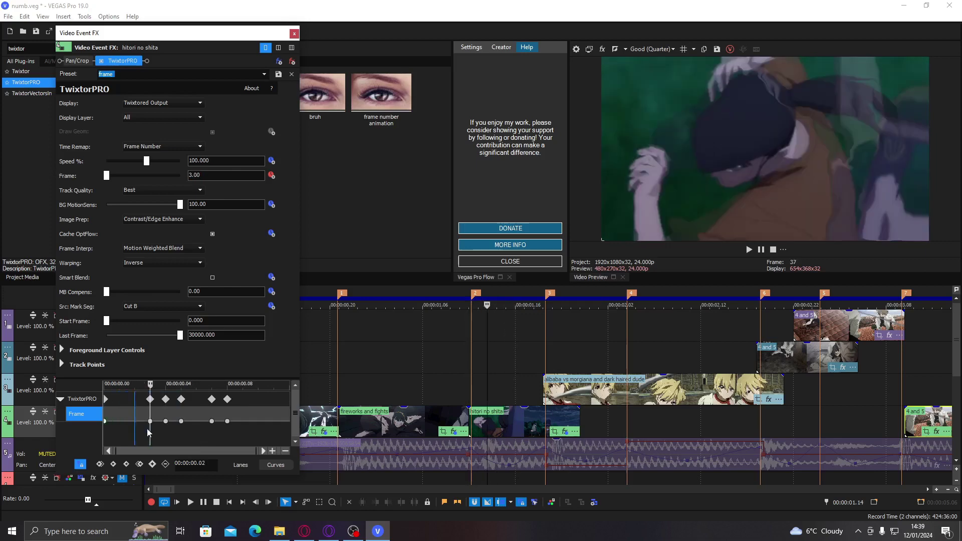
left_click_drag(135, 429, 195, 429)
Step: Set the 00:00:00.05 keyframe to Slow Fade and nudge the Frame 4 keyframe slightly past 00:00:00.03
right_click(182, 420)
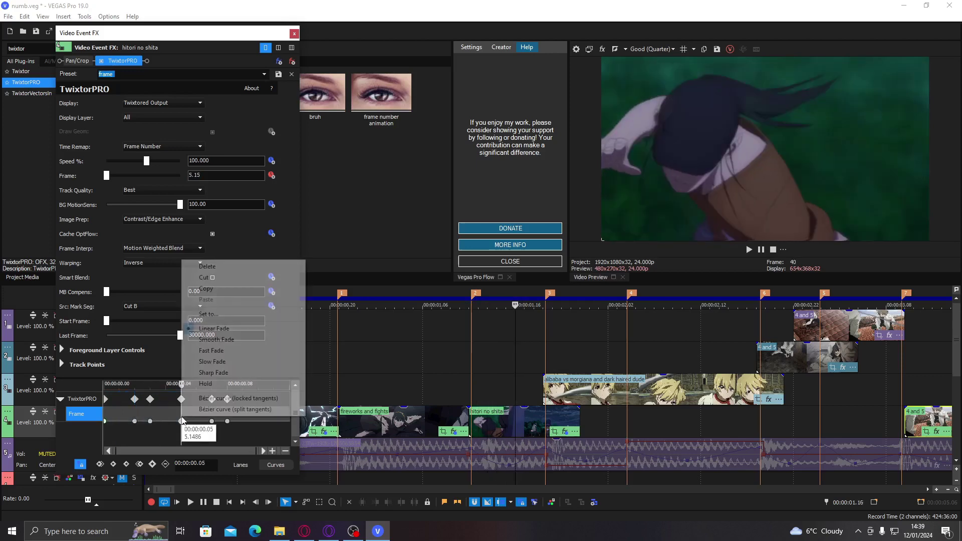
left_click(216, 361)
left_click(150, 421)
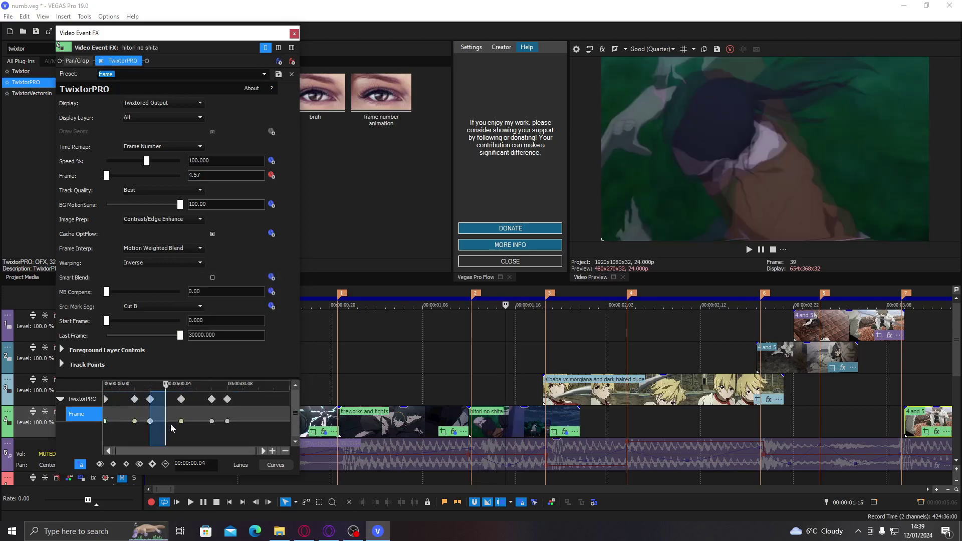
left_click(182, 422)
left_click(150, 421)
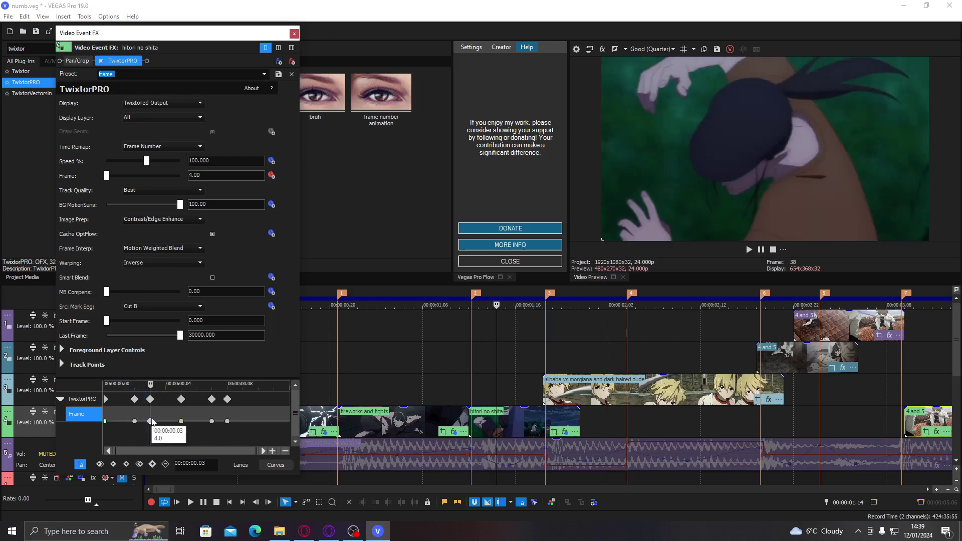
left_click(159, 421)
left_click_drag(151, 421, 199, 428)
left_click(134, 422)
Step: Play the timeline to review the retimed hitori no shita clip and its transition into the next clip
left_click(429, 357)
key("space")
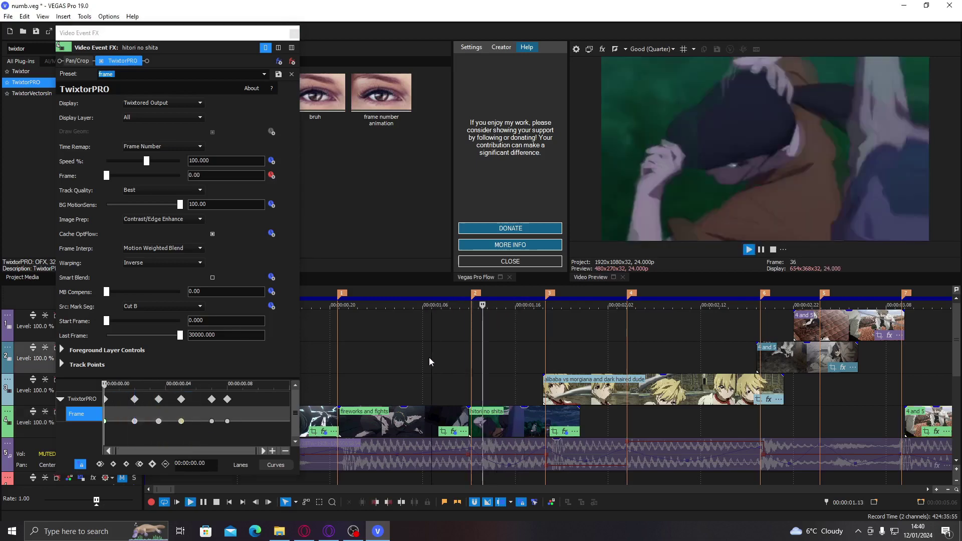
scroll(429, 357, "down", 3)
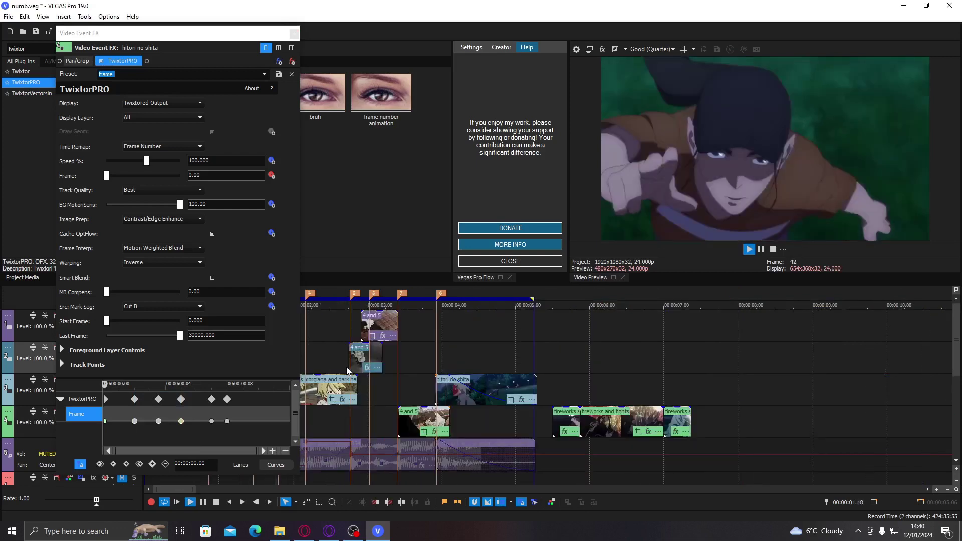
key("space")
scroll(332, 360, "up", 4)
key("space")
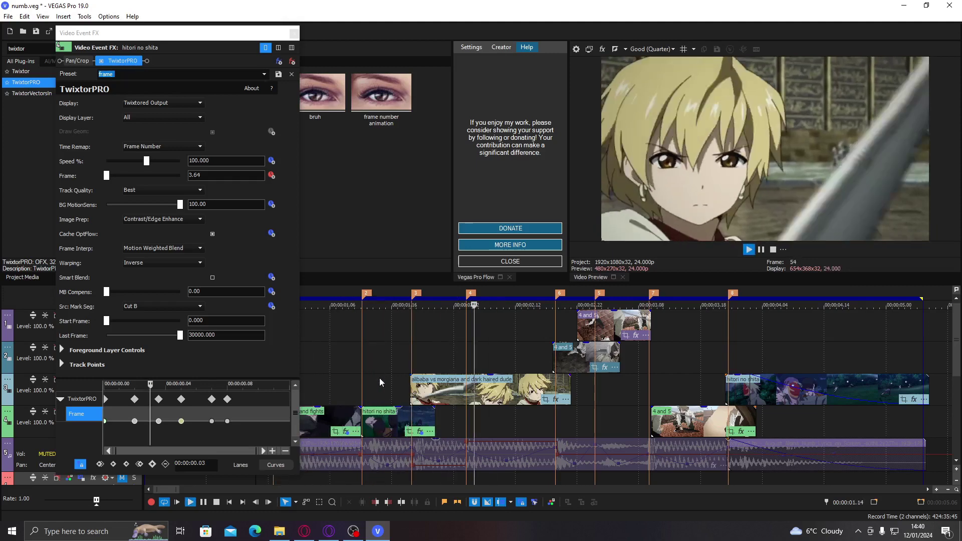
key("space")
Step: Apply the TwixtorPRO "frame" preset to the alibaba vs morgiana and dark haired dude clip
left_click(393, 369)
left_click(405, 369)
left_click(411, 369)
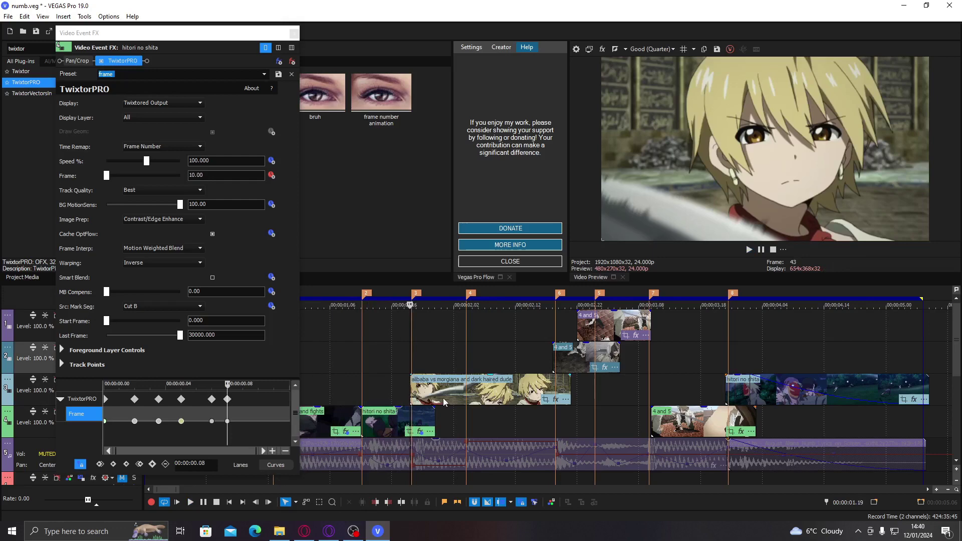
left_click(445, 401)
left_click(294, 33)
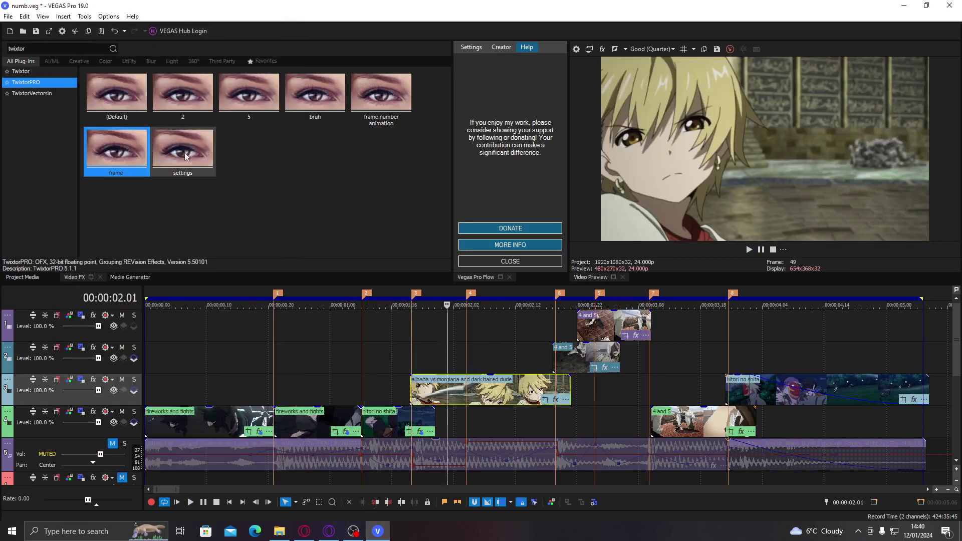
double_click(107, 156)
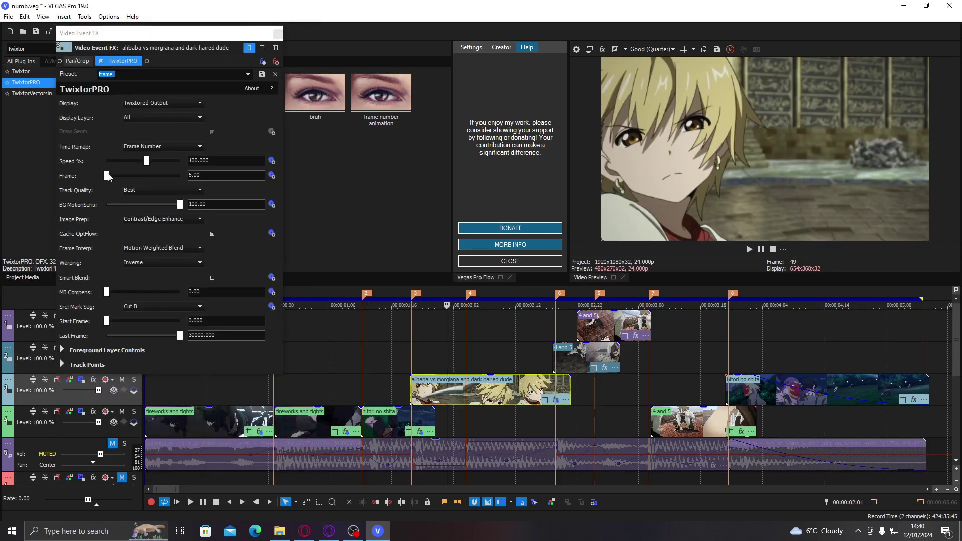
Step: Test Frame values such as 18, 20, 23 and 24 on the alibaba clip, settle on 25 and enable animation for Frame
left_click_drag(205, 175, 149, 177)
type("1")
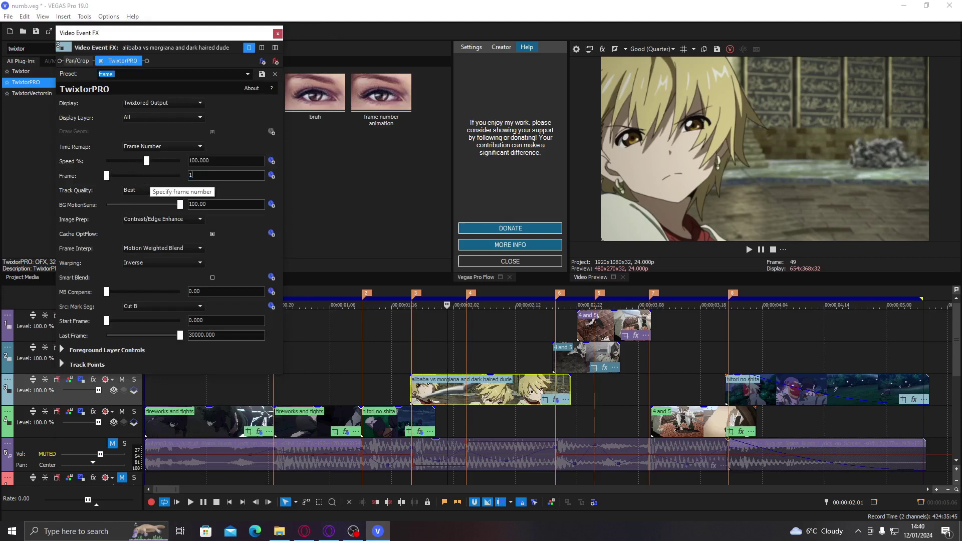
type("2")
key("Return")
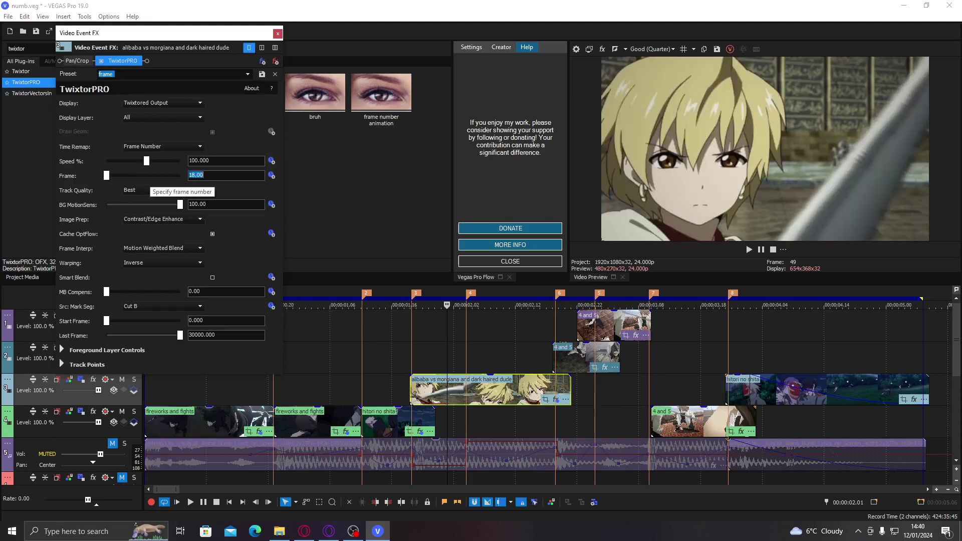
type("20")
key("Return")
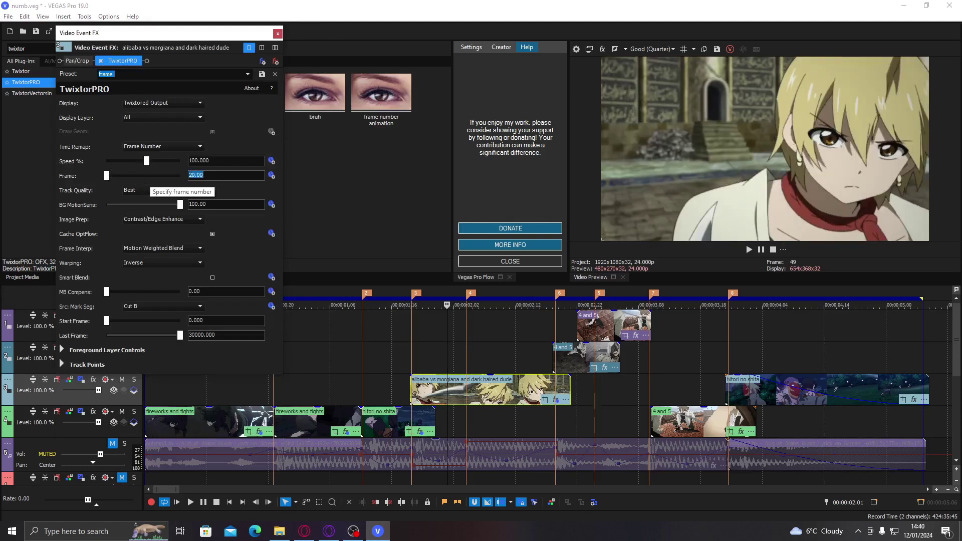
type("23")
key("Return")
type("24")
key("Return")
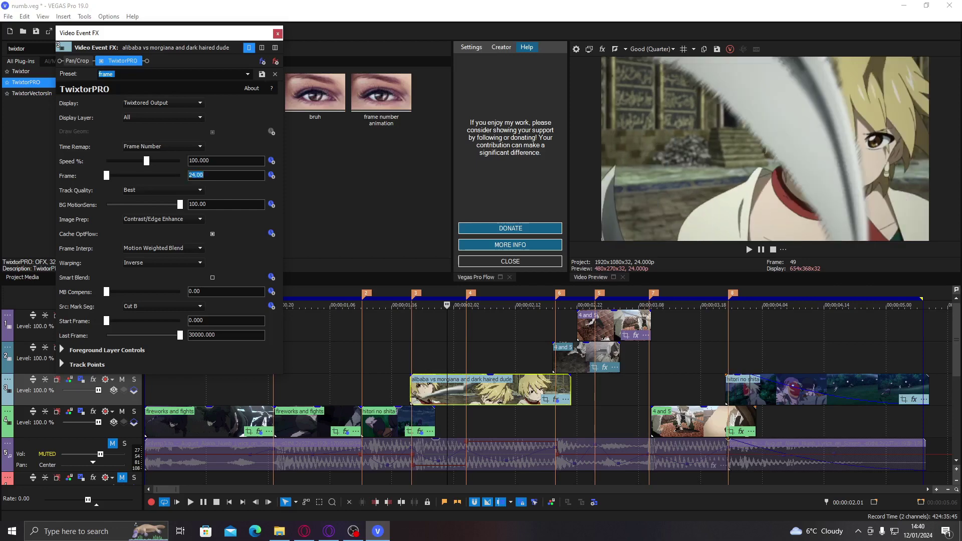
type("25")
key("Return")
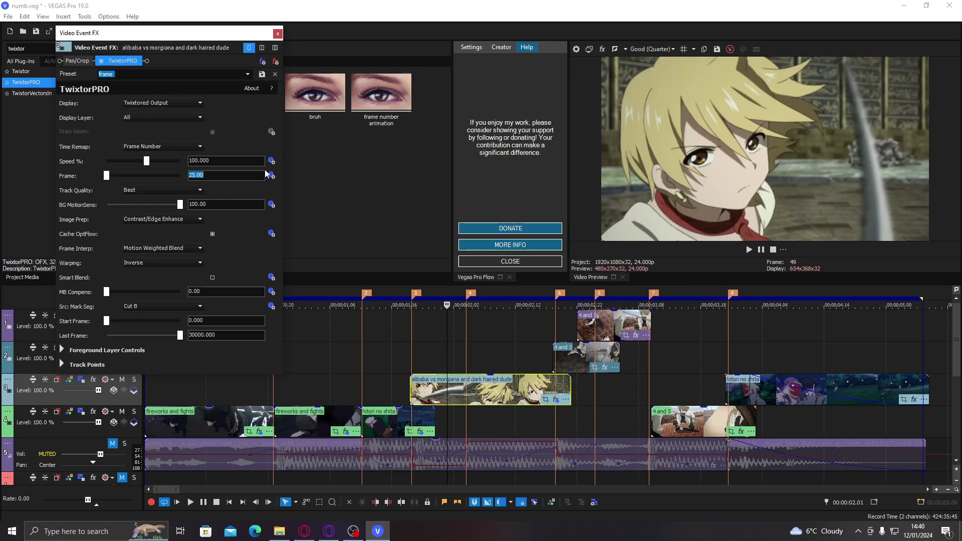
left_click(271, 175)
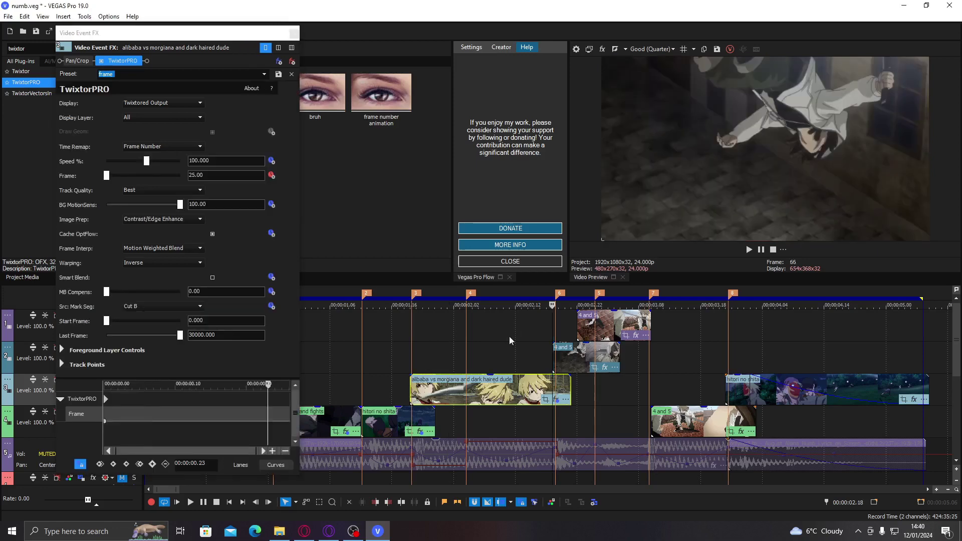
Step: Move the alibaba clip's Frame 25 keyframe to 00:00:00.23 and set Frame to 0 at the clip's start
left_click_drag(105, 421, 269, 421)
left_click_drag(183, 426, 54, 419)
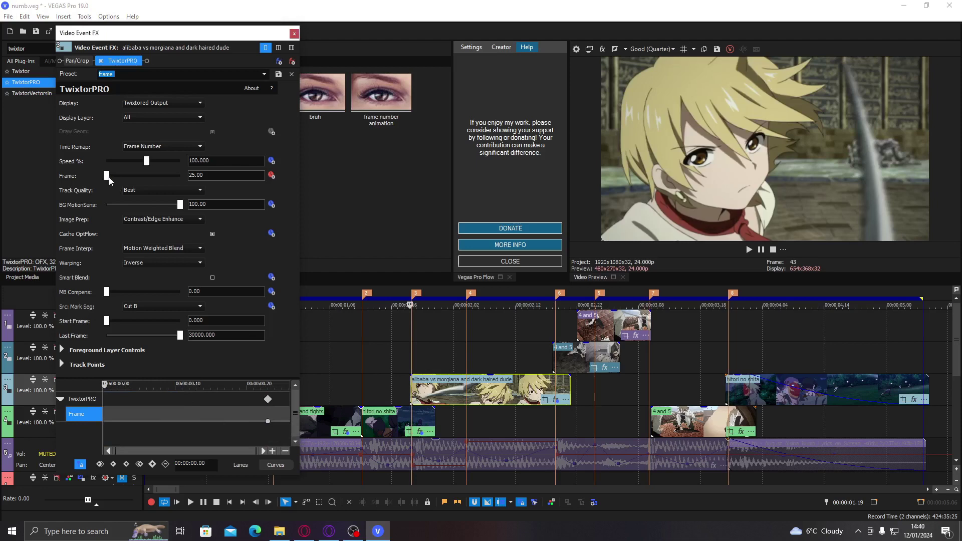
left_click(108, 176)
Step: Scrub the first half of the alibaba clip around the beat marker to examine where the motion should change
left_click_drag(117, 422, 176, 399)
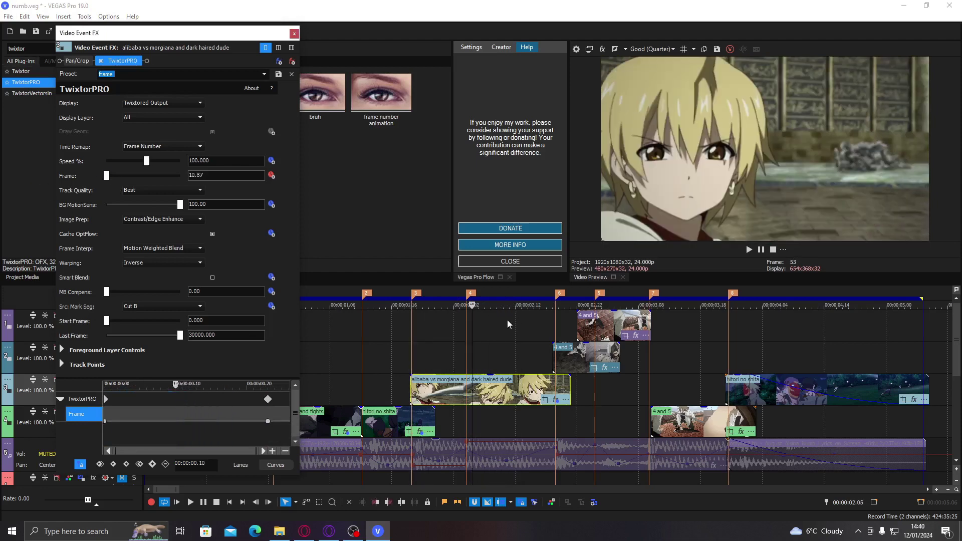
left_click(466, 399)
left_click(413, 393)
left_click(455, 393)
left_click(469, 385)
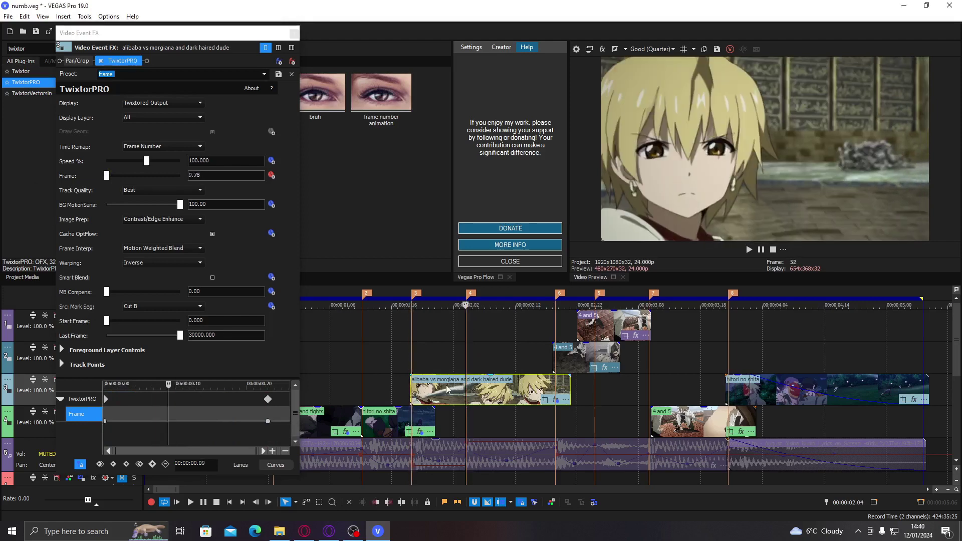
left_click(445, 389)
left_click(441, 389)
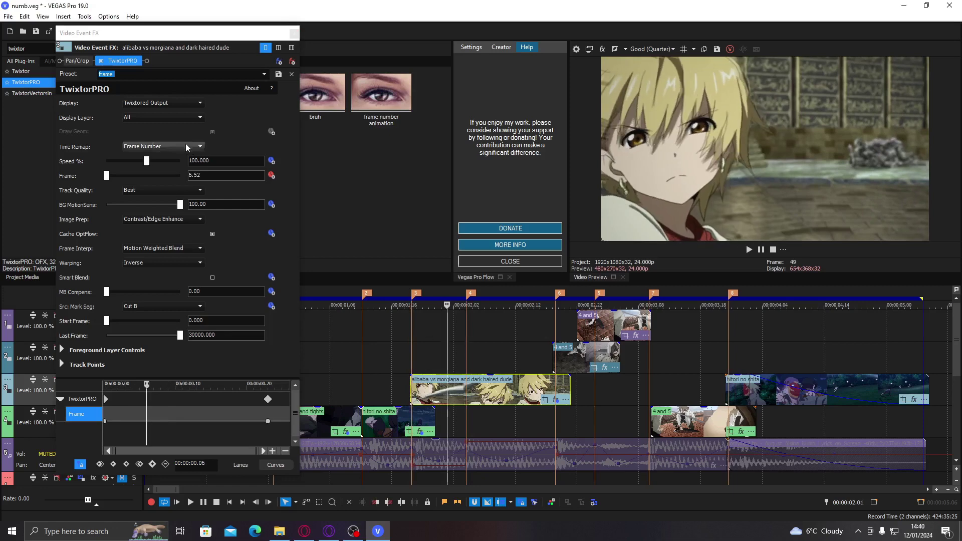
left_click_drag(131, 440, 118, 423)
left_click(142, 419)
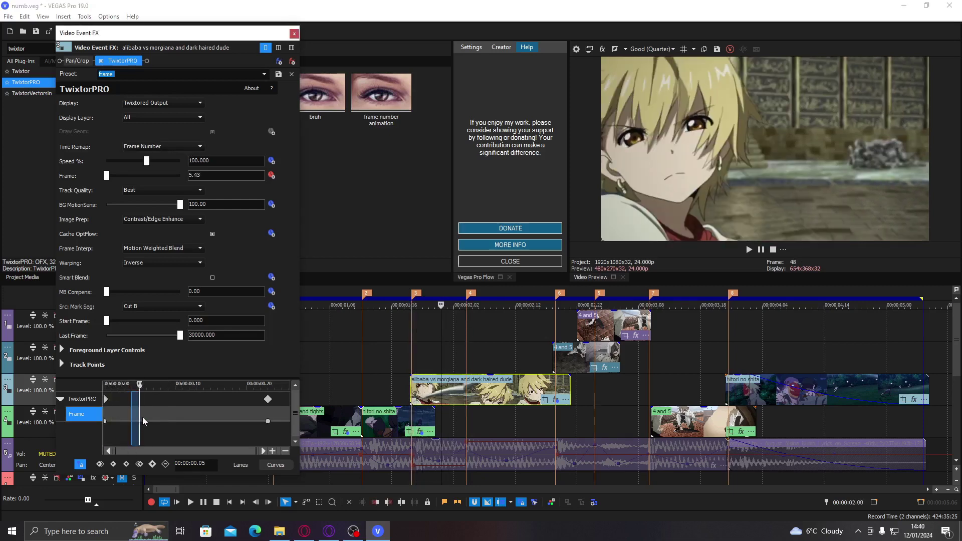
left_click_drag(221, 177, 89, 178)
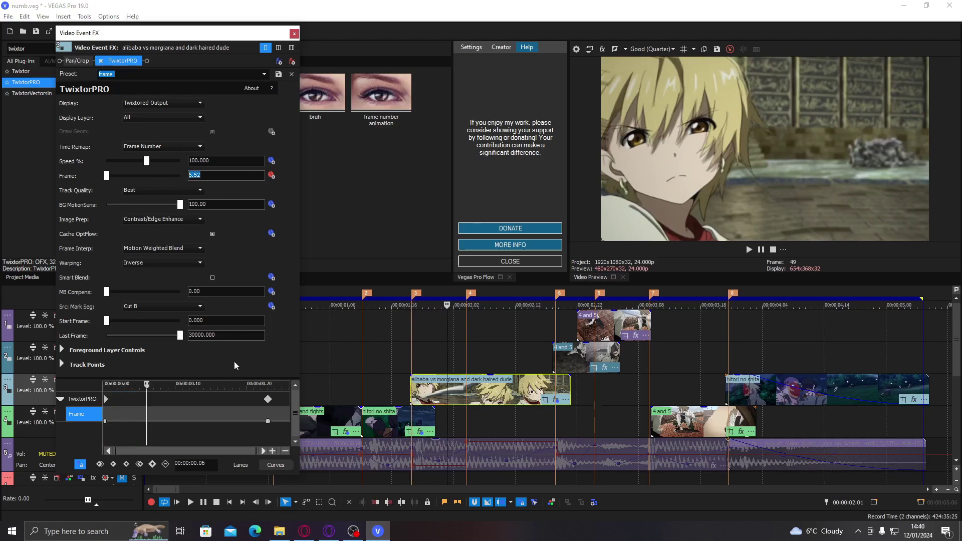
Step: Add a keyframe at 00:00:00.09, test Frame values such as 10, 12, 14, 15, 16 and 17, and settle on 13
left_click(467, 384)
left_click(79, 177)
type("10")
key("Return")
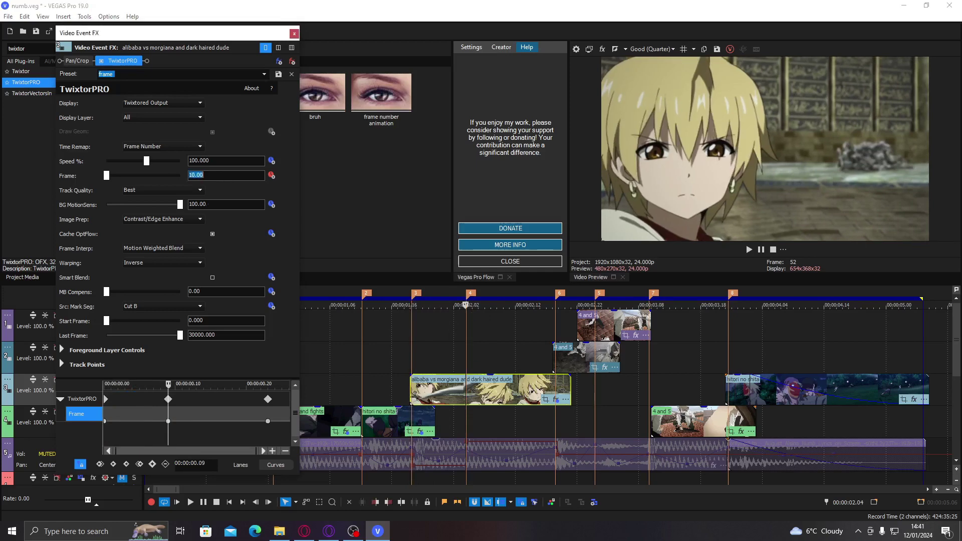
type("16")
key("Return")
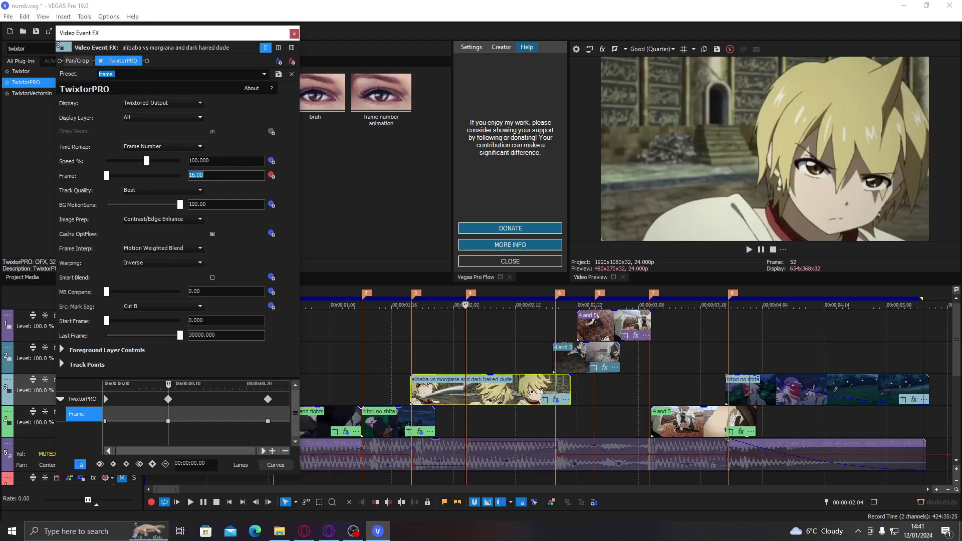
key("Return")
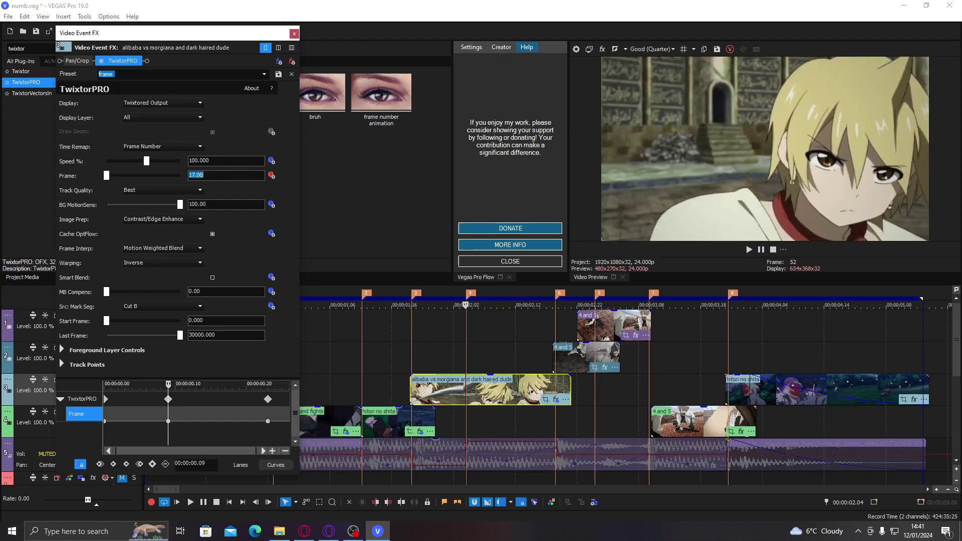
type("15")
key("Return")
type("1")
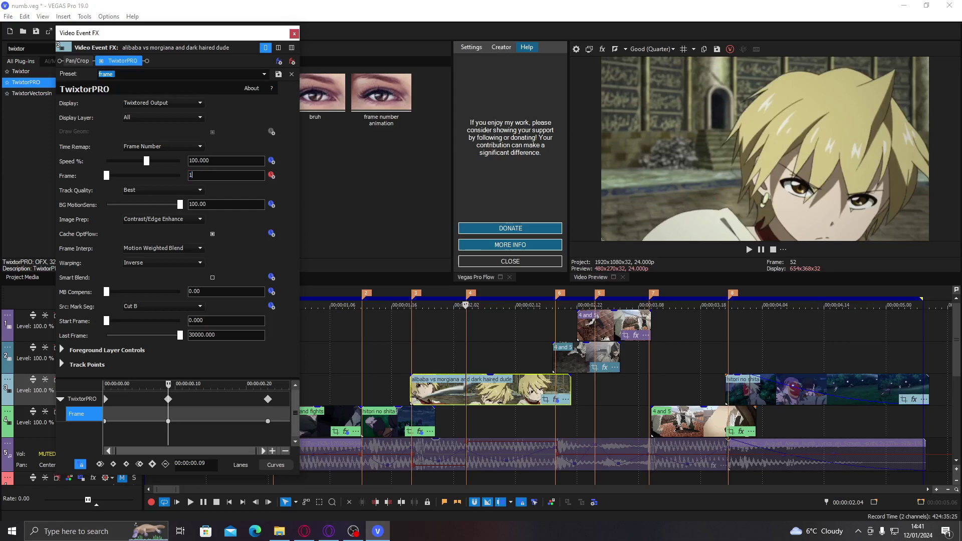
type("3")
key("Return")
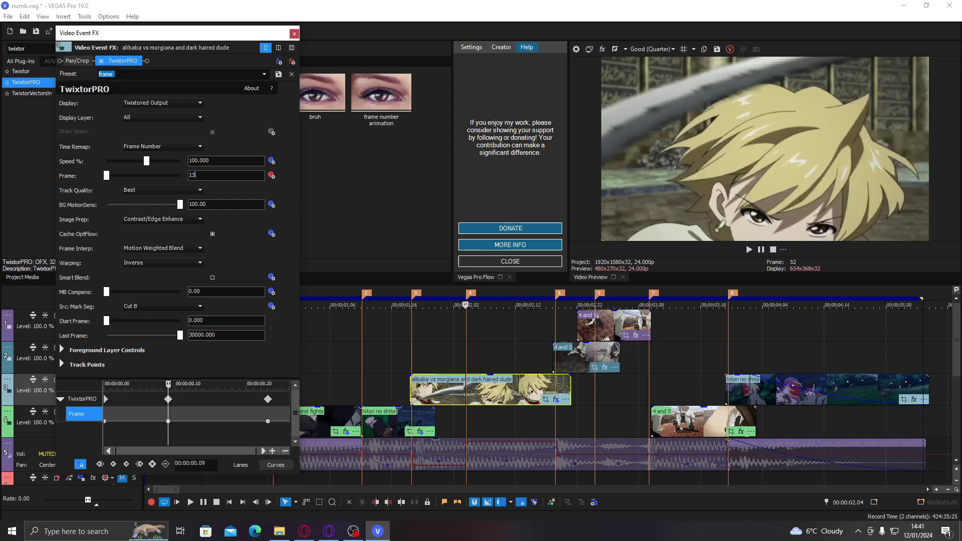
type("14")
key("Return")
type("12")
key("Return")
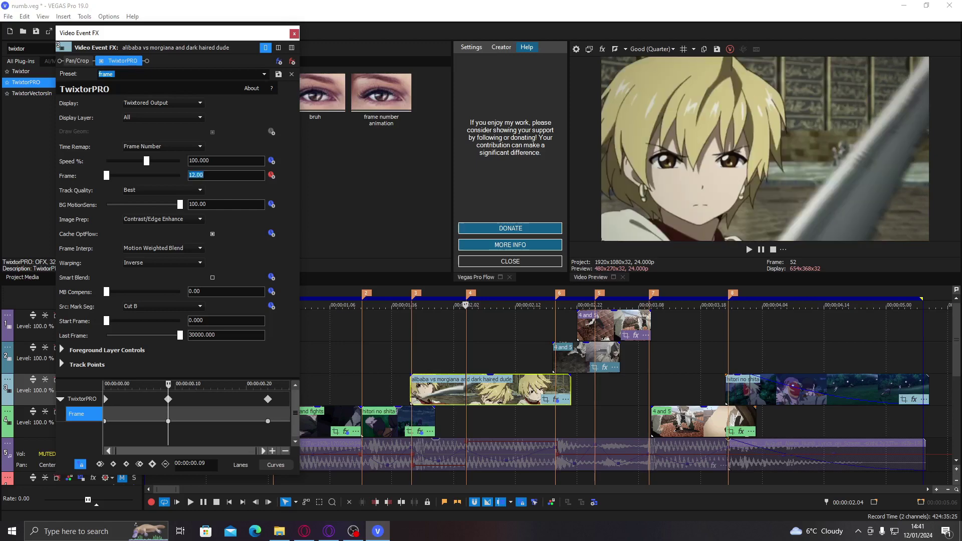
key("Return")
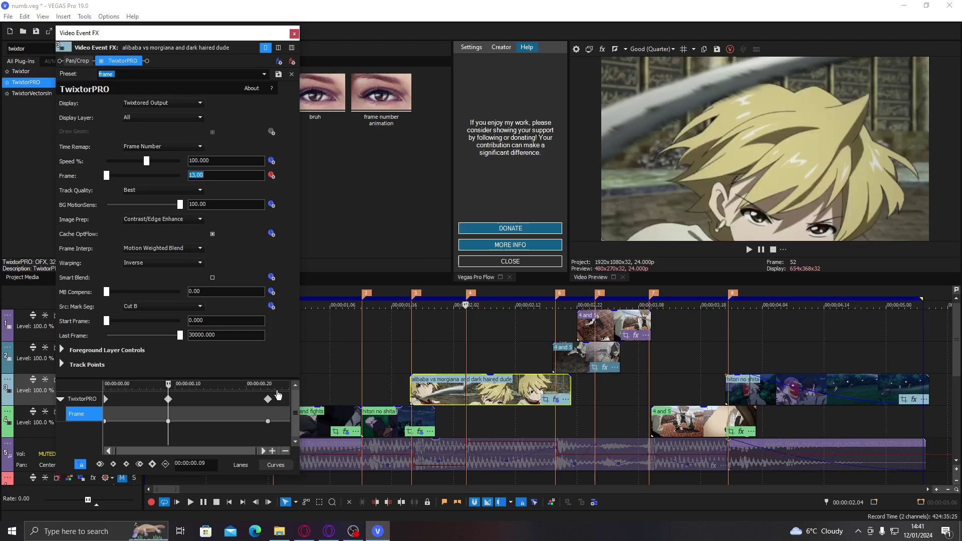
Step: Add a keyframe with Frame 6 at 00:00:00.05
mouse_move(169, 427)
left_mouse_down()
mouse_move(248, 425)
mouse_move(106, 424)
mouse_move(137, 420)
left_mouse_up()
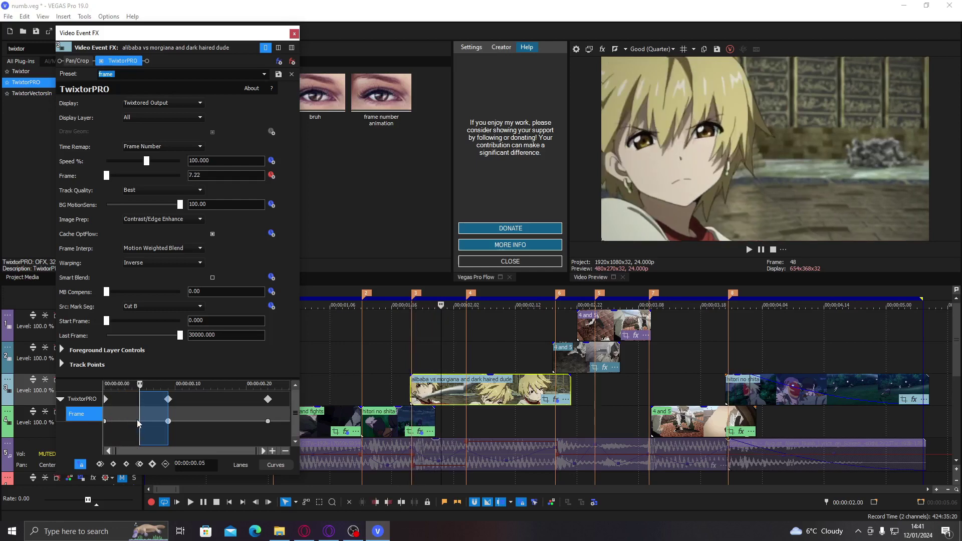
left_click(137, 420)
key("Right")
key("Left")
key("Right")
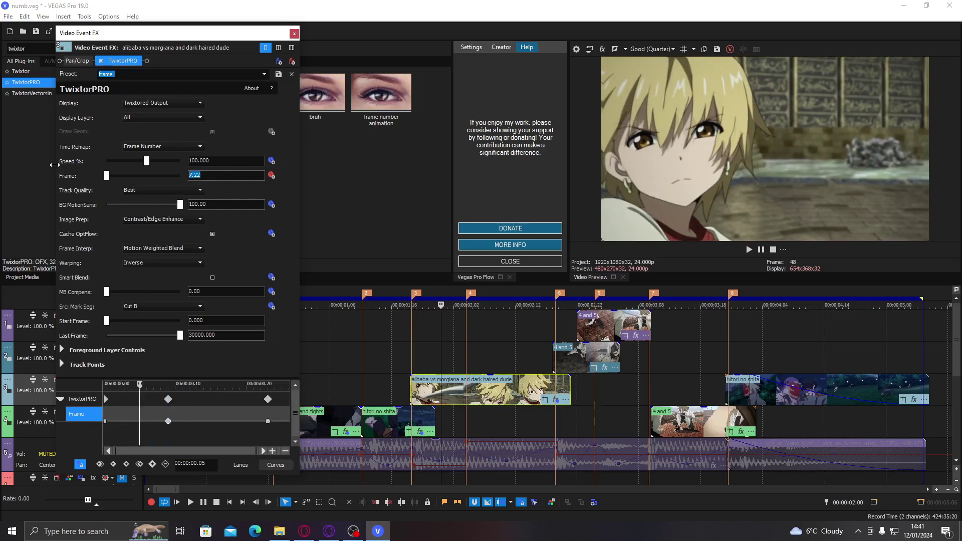
key("Return")
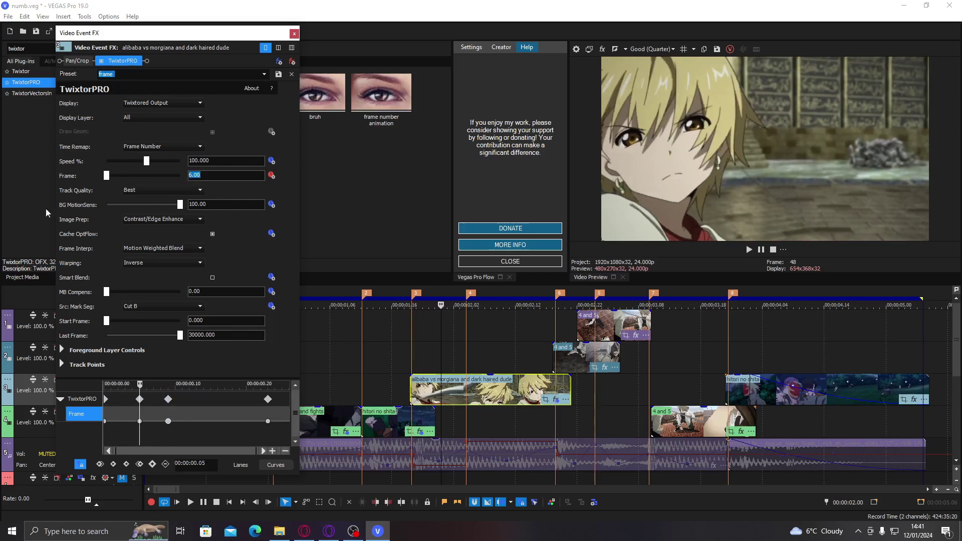
Step: Set the 00:00:00.05 keyframe to Slow Fade and the 00:00:00.09 keyframe to Fast Fade
left_click(143, 420)
right_click(140, 421)
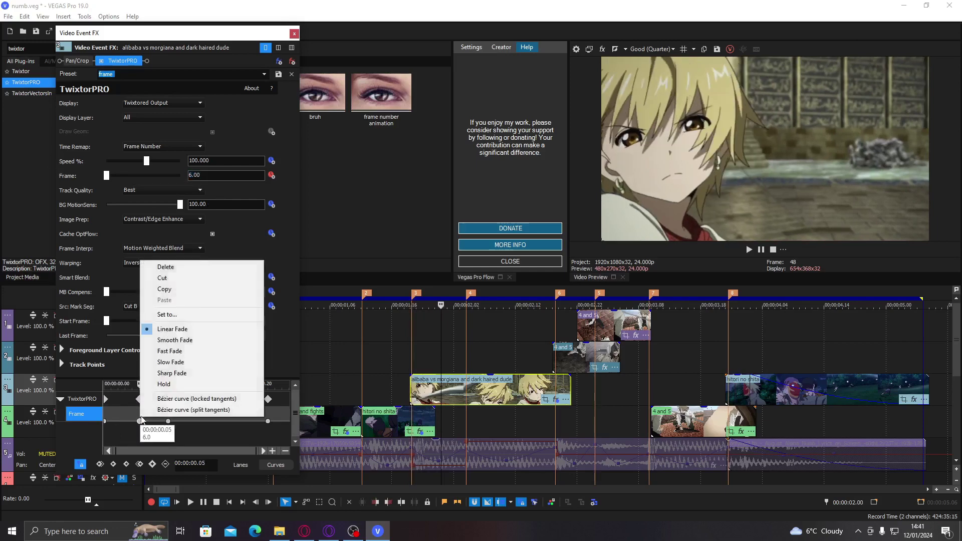
left_click(195, 362)
left_click(168, 421)
right_click(168, 422)
left_click(202, 355)
Step: Set Frame to 24 at 00:00:00.19 and move that keyframe to 00:00:00.23, replacing the clip's end keyframe
left_click_drag(154, 427, 207, 425)
left_click(211, 424)
key("space")
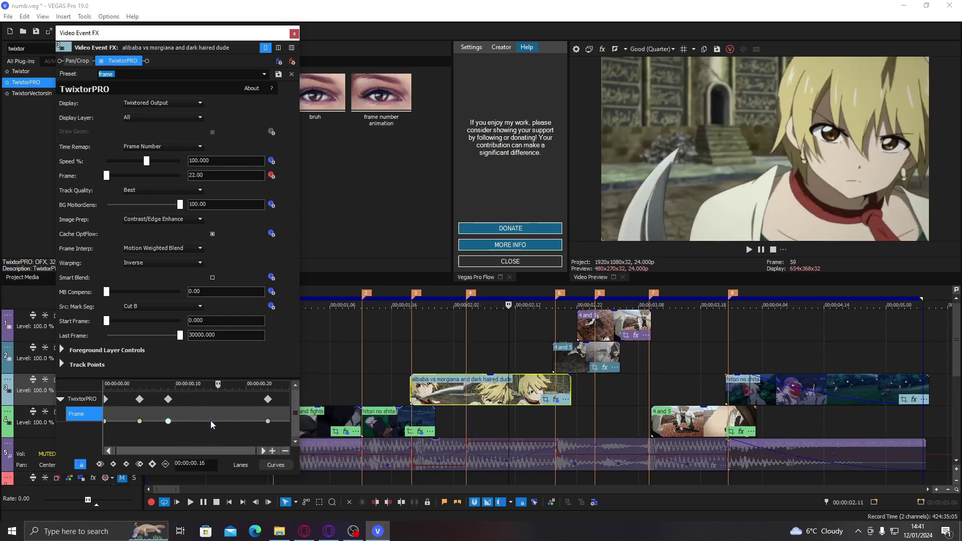
key("Left")
key("Left")
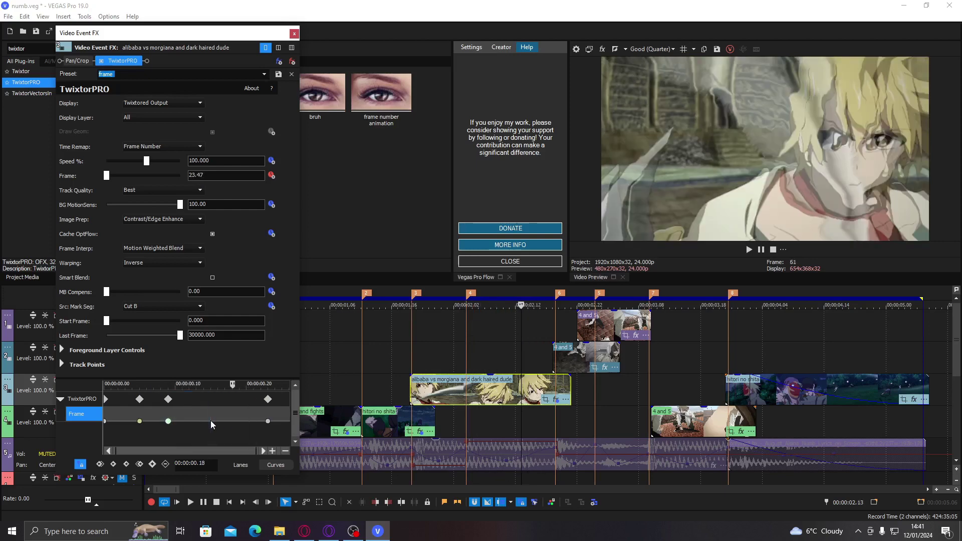
key("Right")
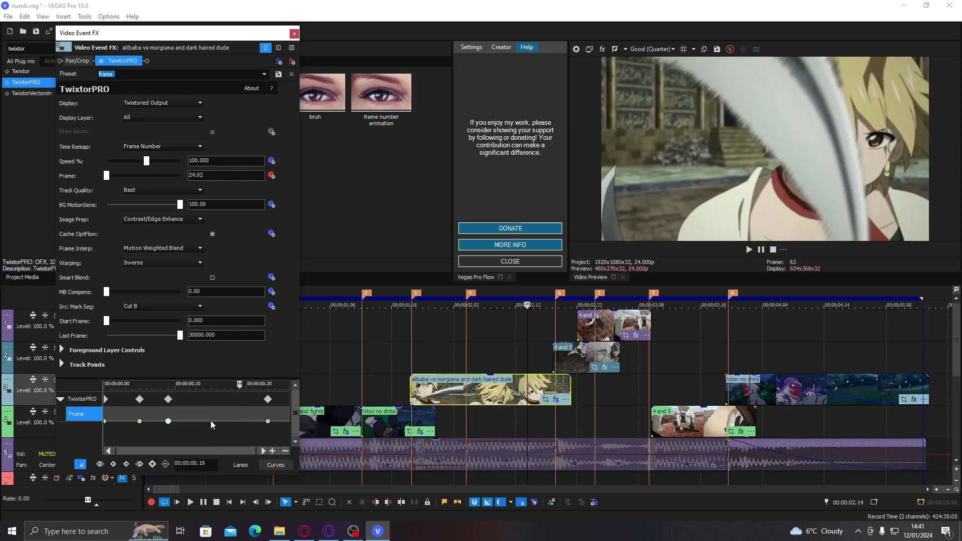
left_click_drag(250, 176, 0, 198)
left_click_drag(239, 422, 267, 422)
Step: Try Frame values 21, 22, 24, 20 and 19 at 00:00:00.18
mouse_move(205, 429)
left_mouse_down()
mouse_move(173, 424)
mouse_move(215, 417)
left_mouse_up()
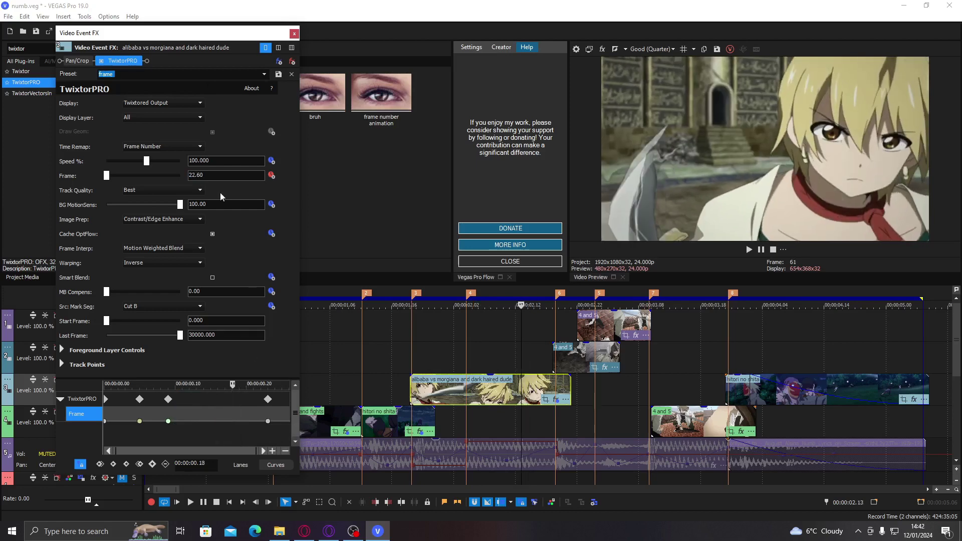
left_click_drag(222, 176, 135, 180)
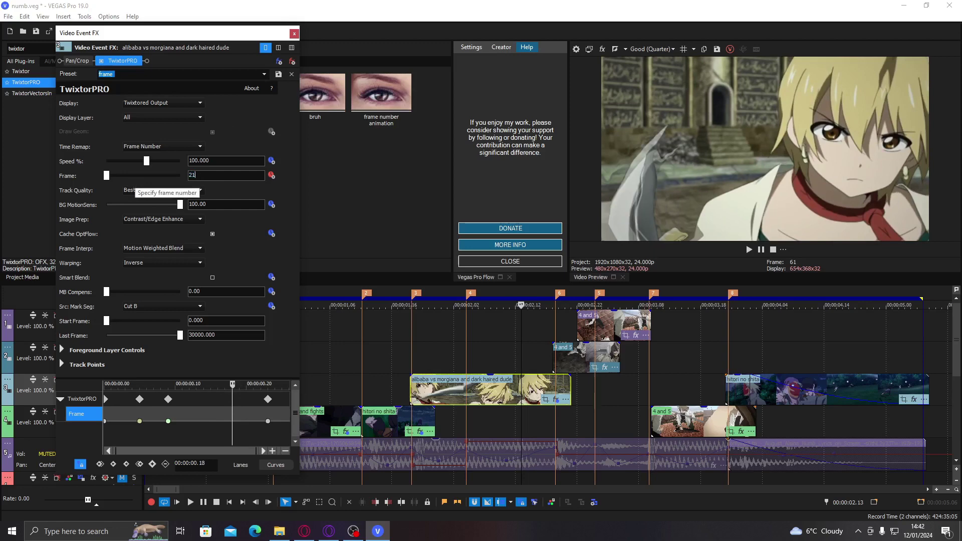
type("21")
key("Return")
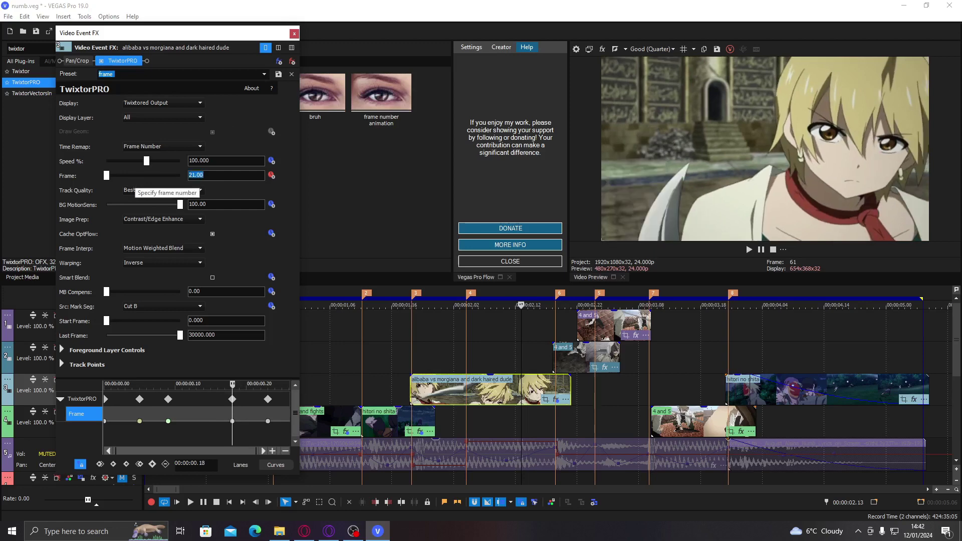
type("22")
key("Return")
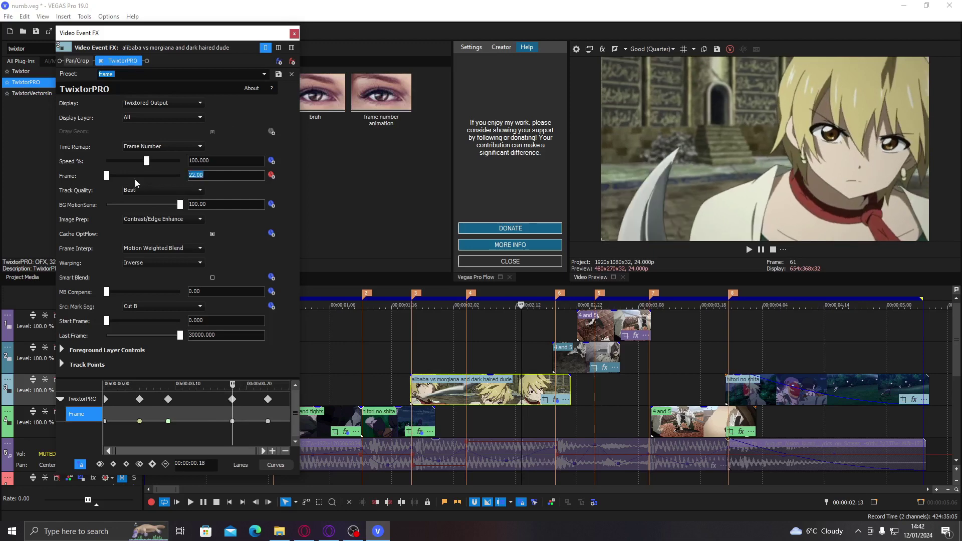
type("24")
key("Return")
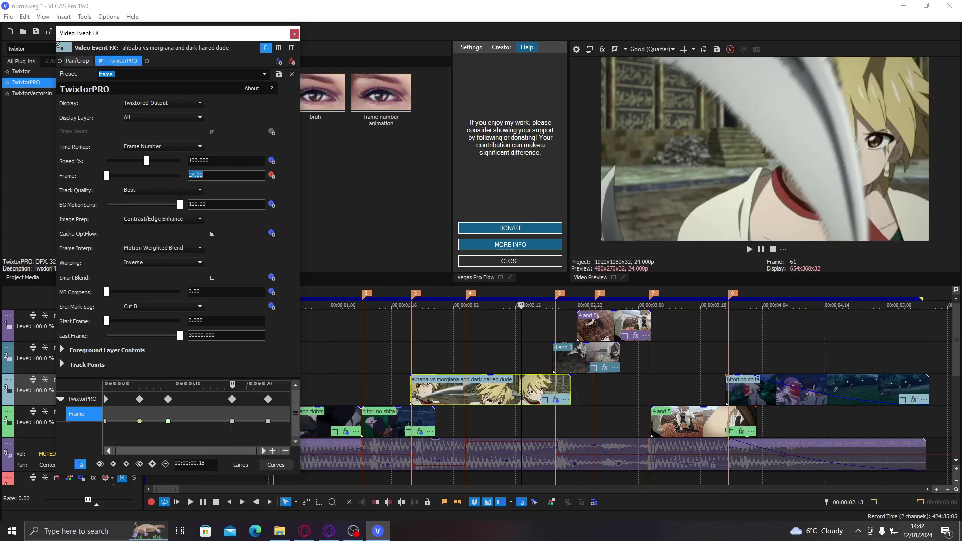
type("21")
key("Return")
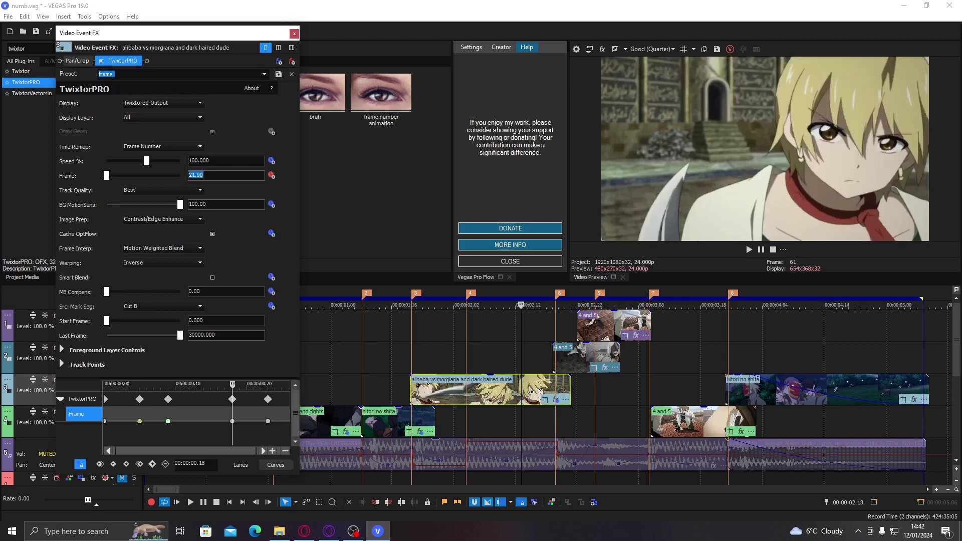
type("20")
key("Return")
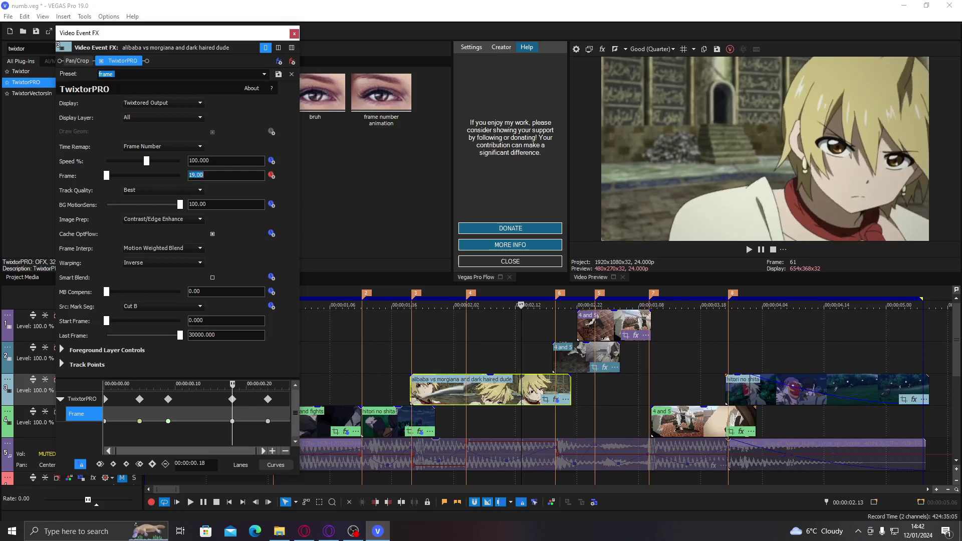
Step: Test Frame values at 00:00:00.16, settle on 22 and move that keyframe to 00:00:00.18
left_click_drag(195, 426, 218, 421)
type("23")
key("Return")
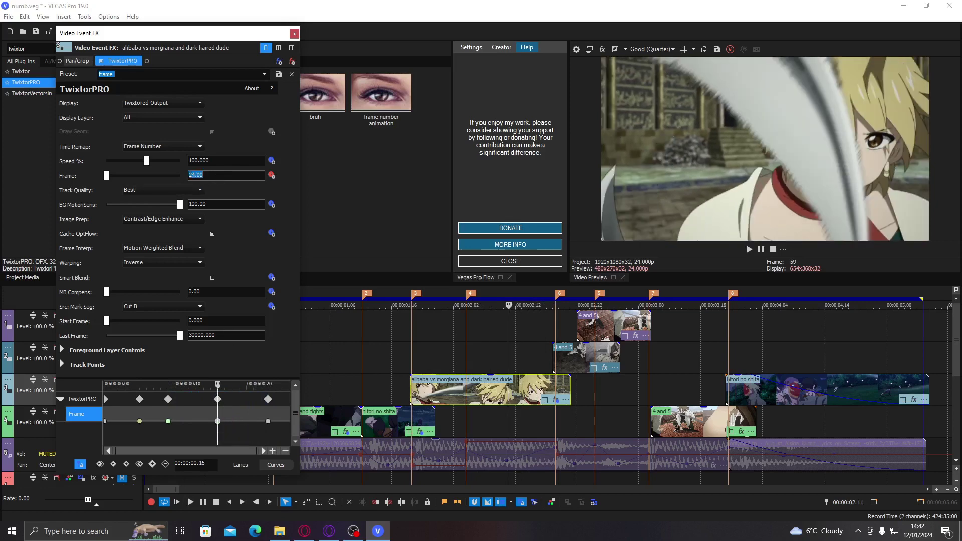
type("22")
key("Return")
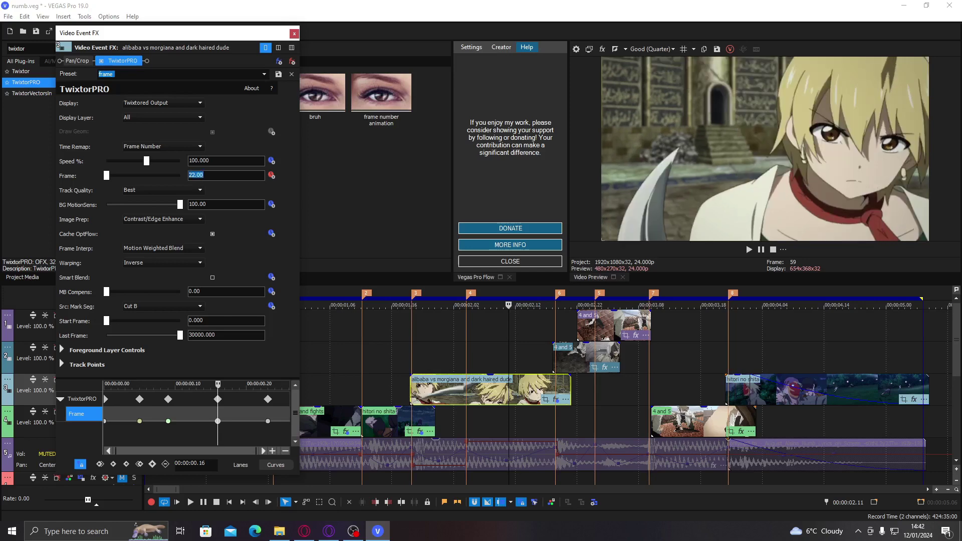
left_click_drag(217, 421, 194, 416)
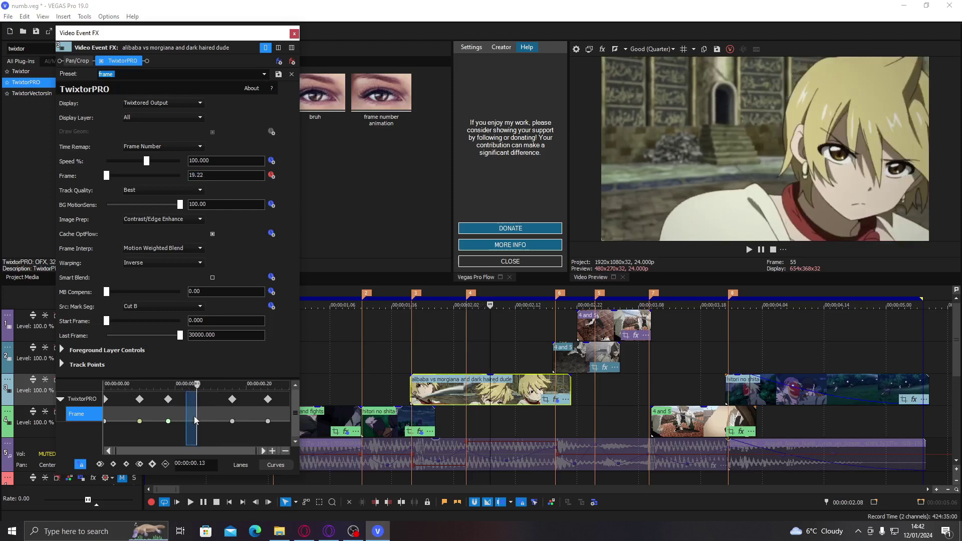
Step: Add a keyframe at 00:00:00.13, trying Frame 20 and then 21
left_click_drag(221, 175, 131, 175)
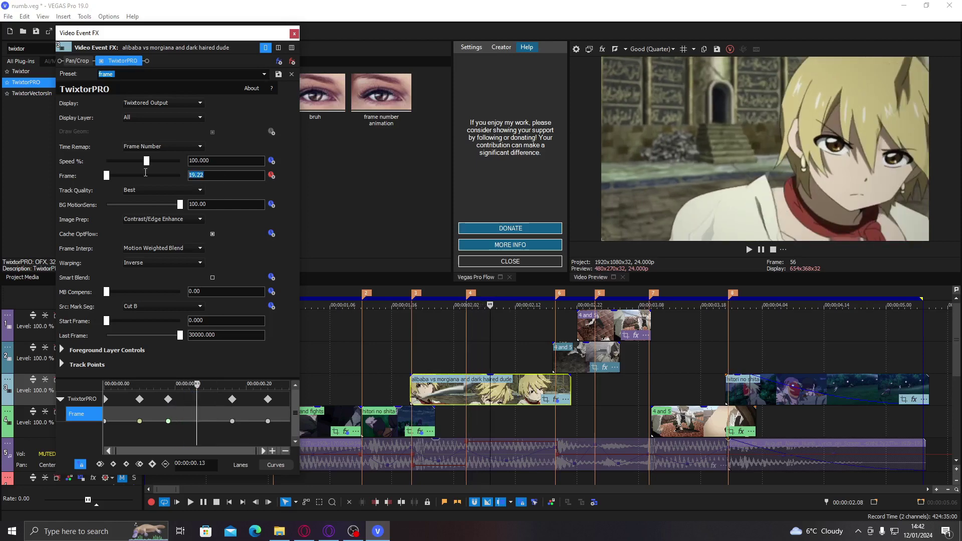
type("20")
key("Return")
type("2")
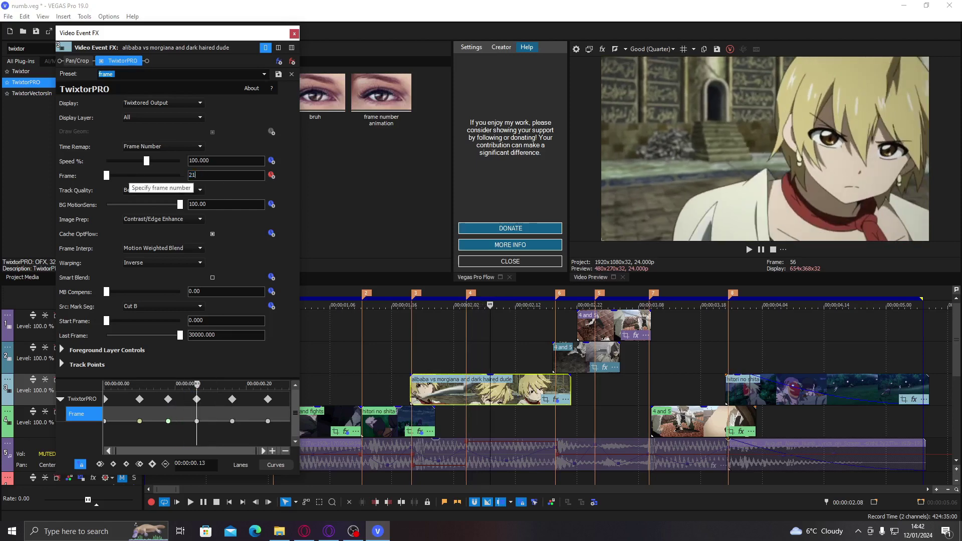
type("1")
key("Return")
Step: Set the 00:00:00.13 keyframe's Frame to 20 and move the Frame 24 keyframe to 00:00:00.22
left_click_drag(182, 431, 240, 432)
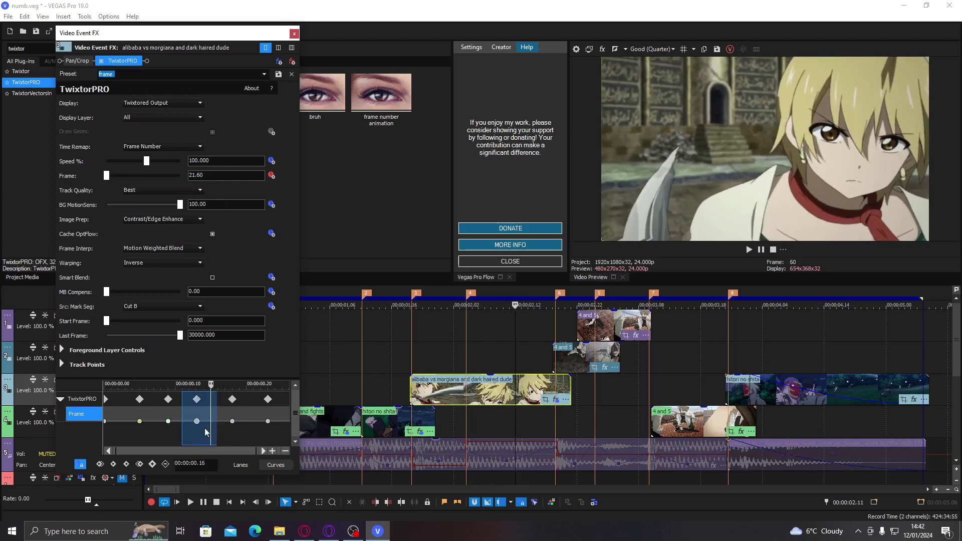
left_click(197, 382)
double_click(218, 179)
type("20")
key("Return")
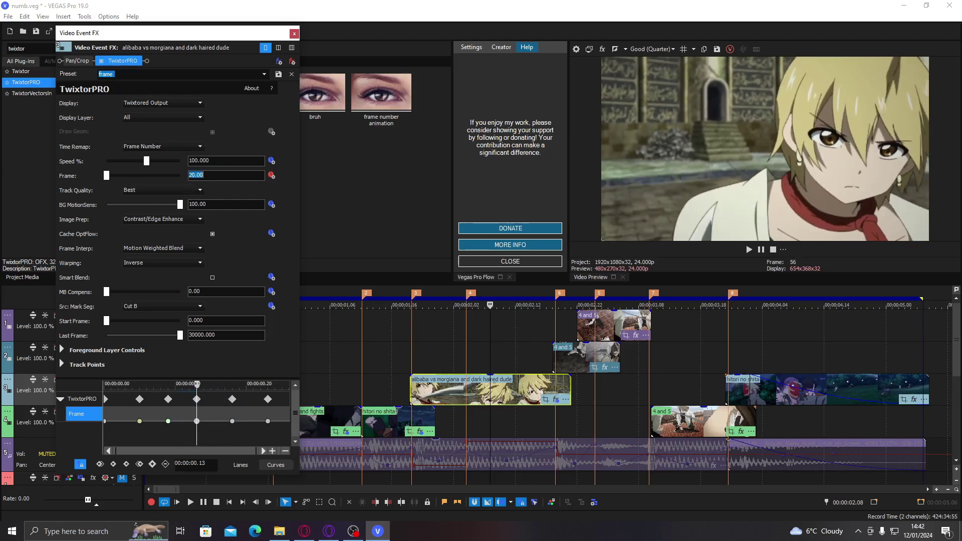
left_click_drag(182, 431, 261, 422)
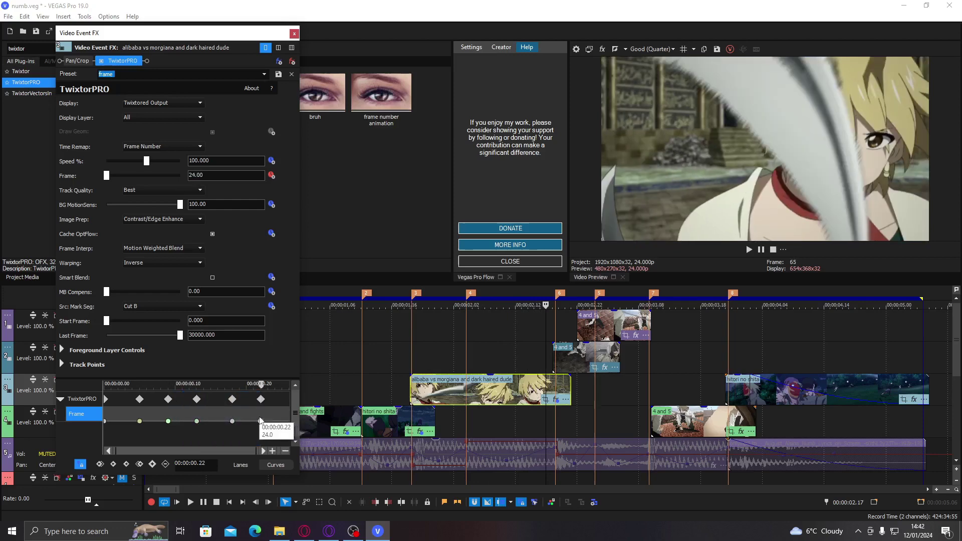
Step: Move the Frame 24 keyframe one frame earlier, with Frame 25 at 00:00:00.22, and give the 00:00:00.18 keyframe a Slow Fade
left_click_drag(261, 421, 254, 421)
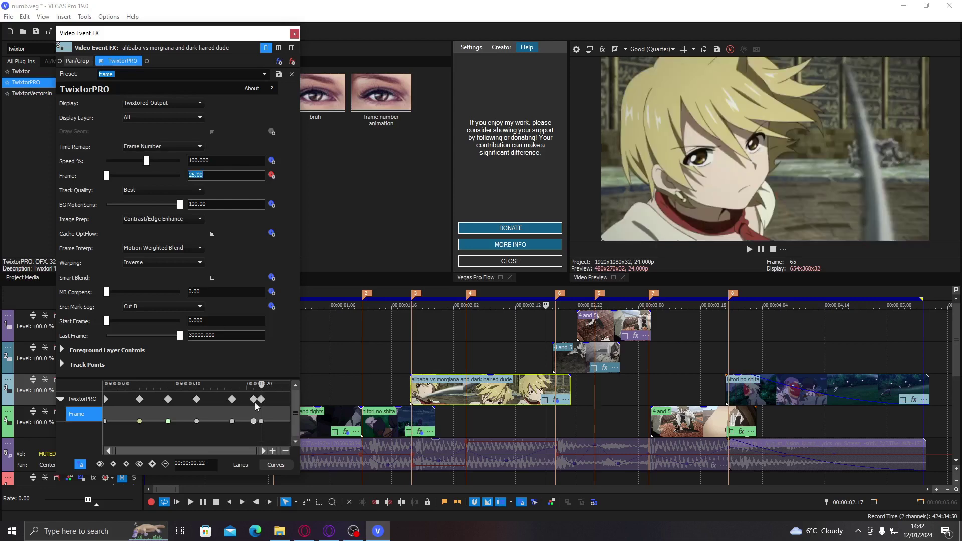
left_click(232, 421)
right_click(232, 421)
left_click(266, 361)
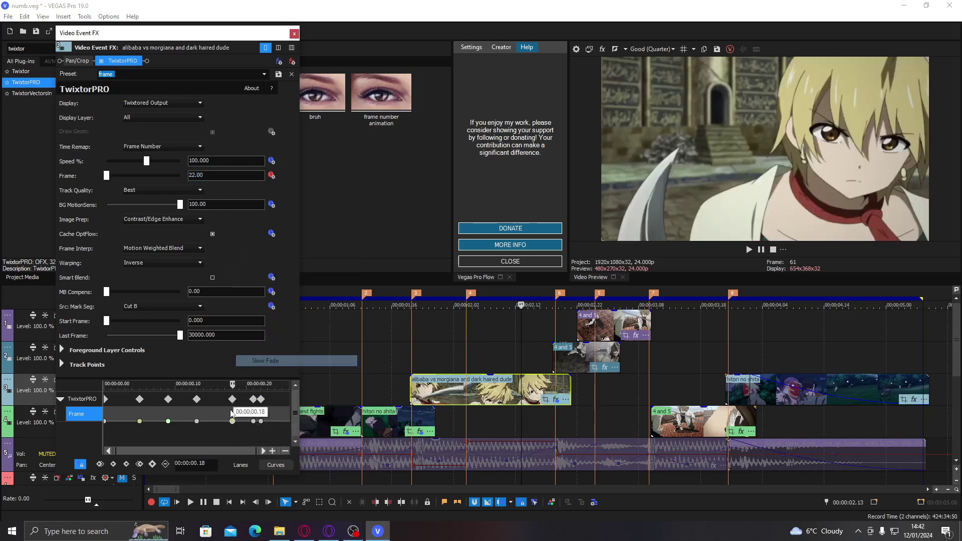
Step: Play the edit repeatedly from marker 2 through the "alibaba vs morgiana" clip to check how its retiming flows
left_click_drag(232, 436, 141, 432)
left_click(362, 337)
key("space")
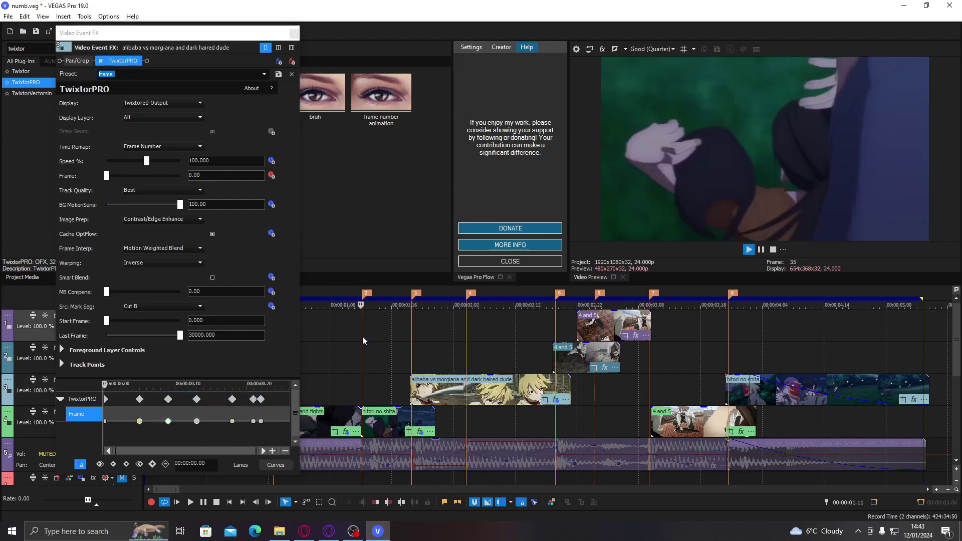
key("space")
key("space")
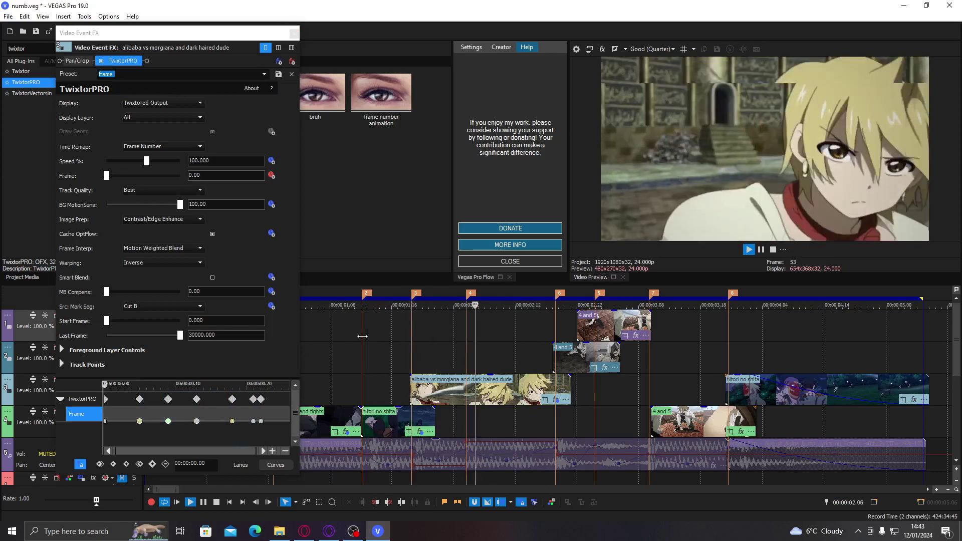
key("space")
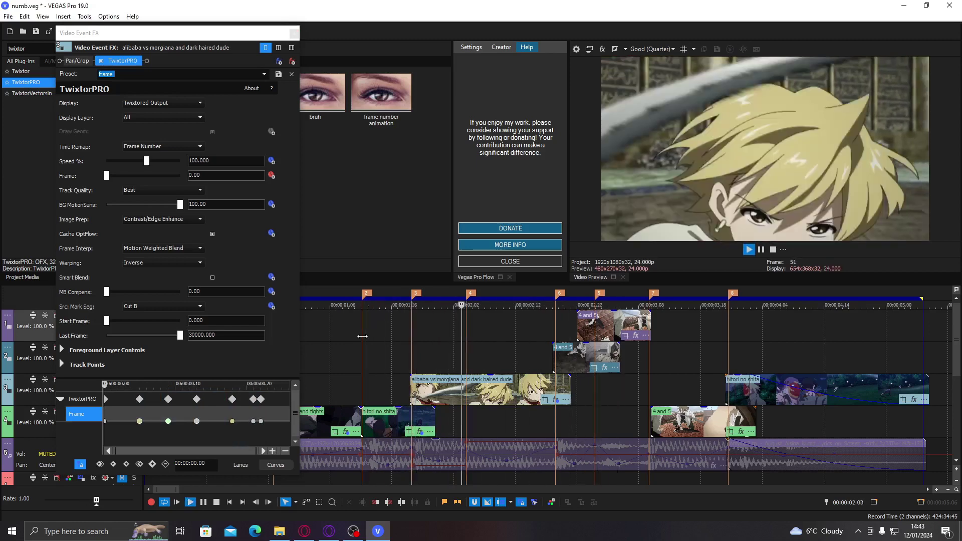
key("space")
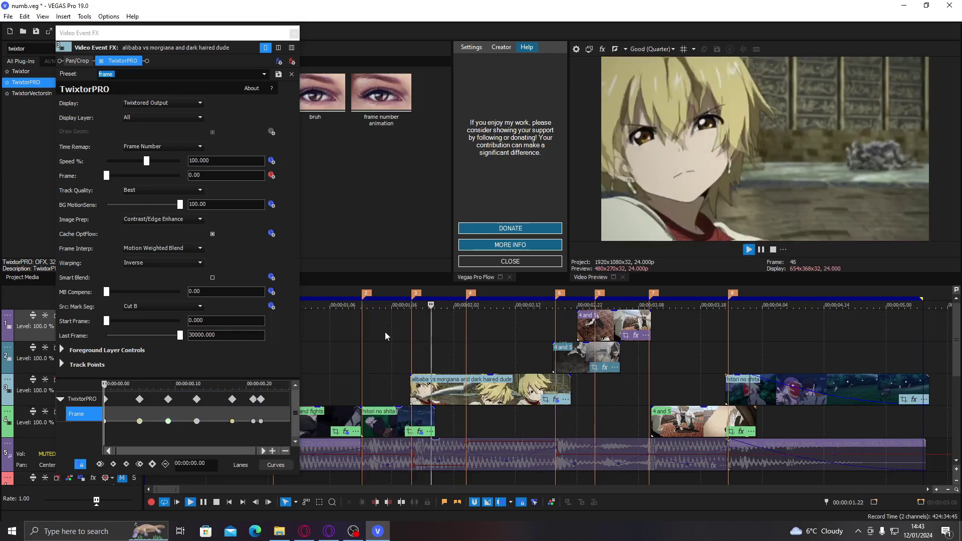
key("space")
Step: Shift the "alibaba vs morgiana" clip's 00:00:00.13 Frame keyframe two frames later and close its effect window
left_click(459, 386)
key("space")
key("Left")
key("Left")
key("Left")
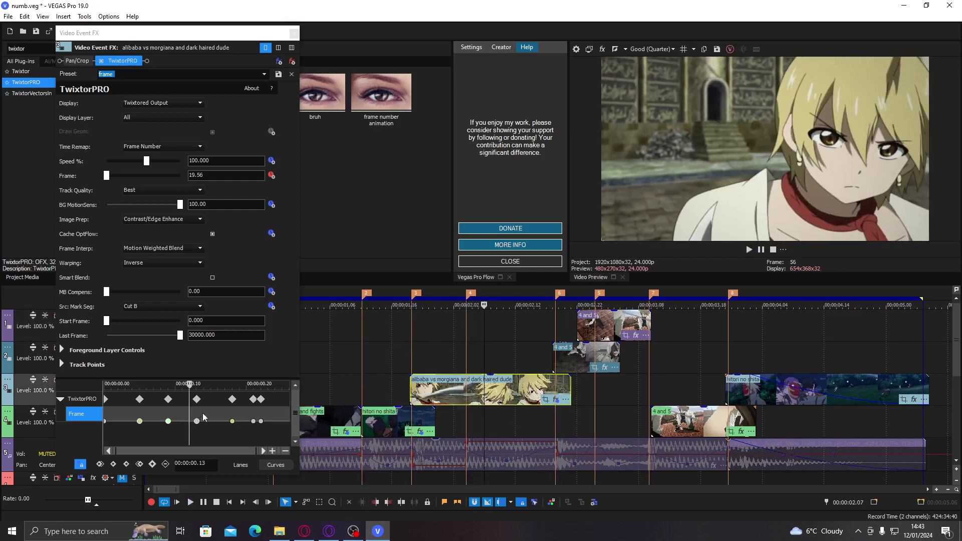
left_click_drag(179, 425, 259, 423)
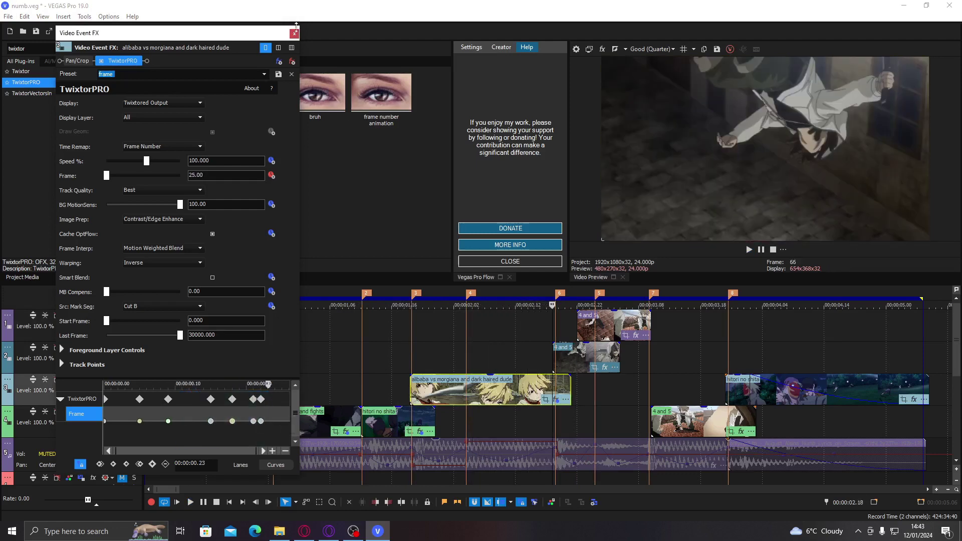
left_click(294, 33)
Step: Play the "4 and 5" clip on track 2 and try a 00:00:00.07 fade-in on the overlapping track 1 clip
left_click(568, 360)
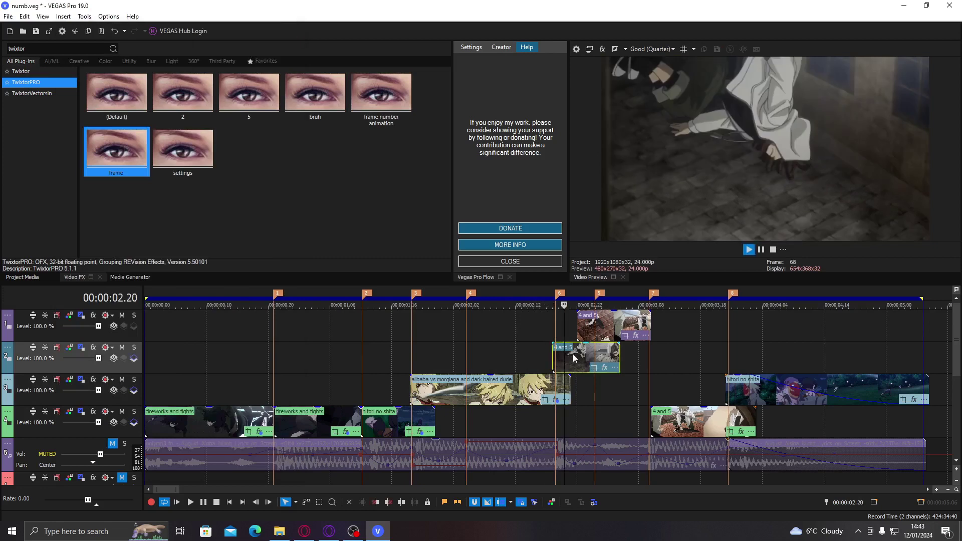
key("space")
key("space")
key("space")
key("space")
left_click(553, 349)
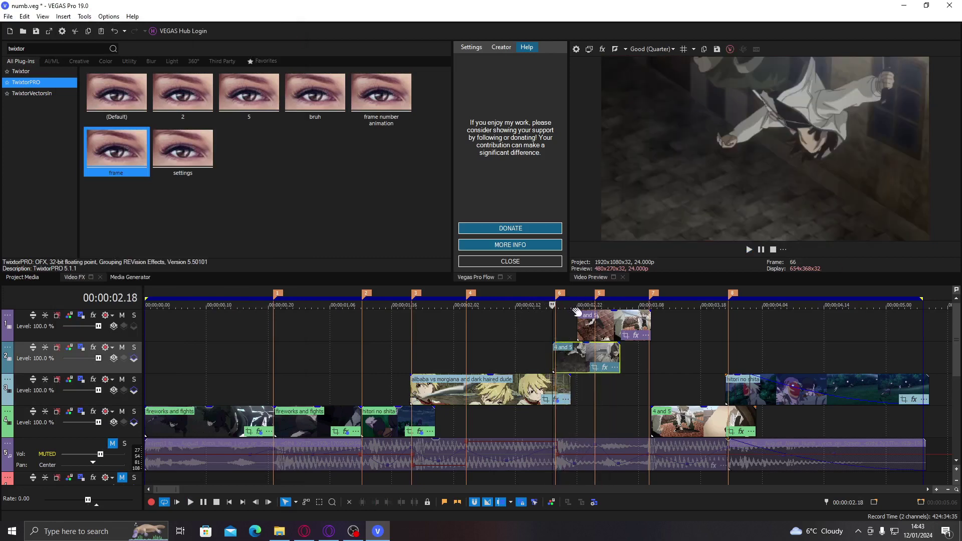
left_click_drag(574, 312, 621, 314)
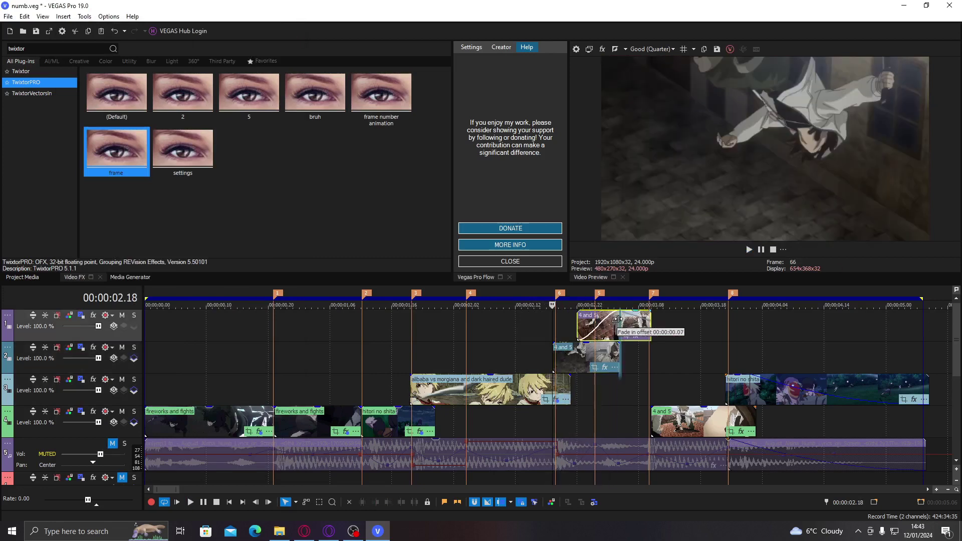
Step: Mute track 1 and preview the "4 and 5" clip on track 2 without the overlapping clip
left_click(570, 360)
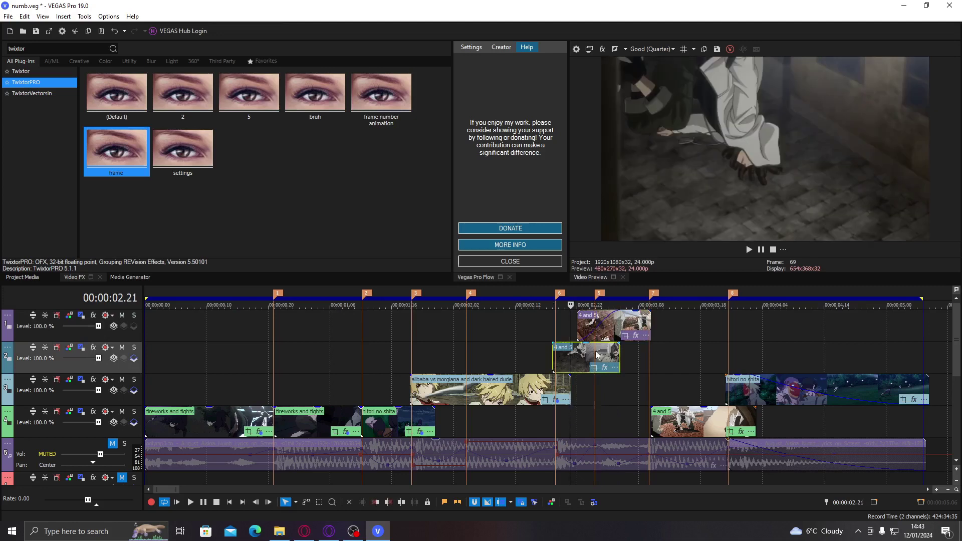
key("space")
key("space")
left_click(123, 318)
left_click(617, 326)
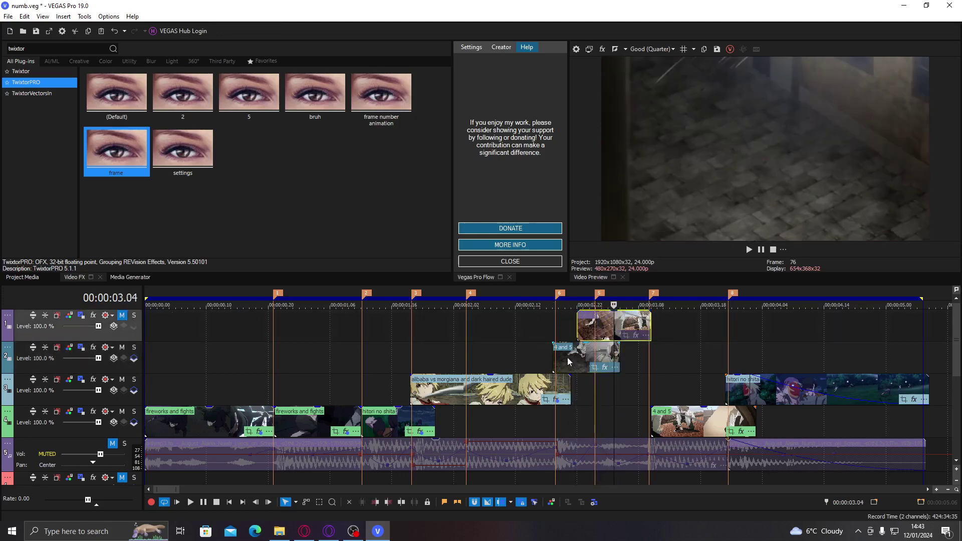
left_click(557, 355)
key("space")
key("space")
left_click(574, 353)
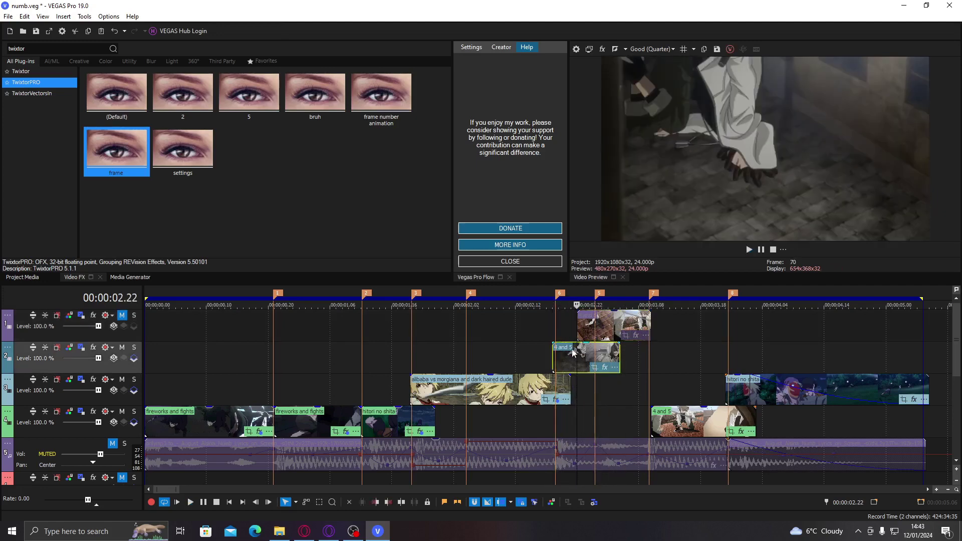
Step: Apply the TwixtorPRO "frame" preset to the track 2 "4 and 5" clip, testing Frame 5, 9, 8 and 7 before setting 8
double_click(113, 147)
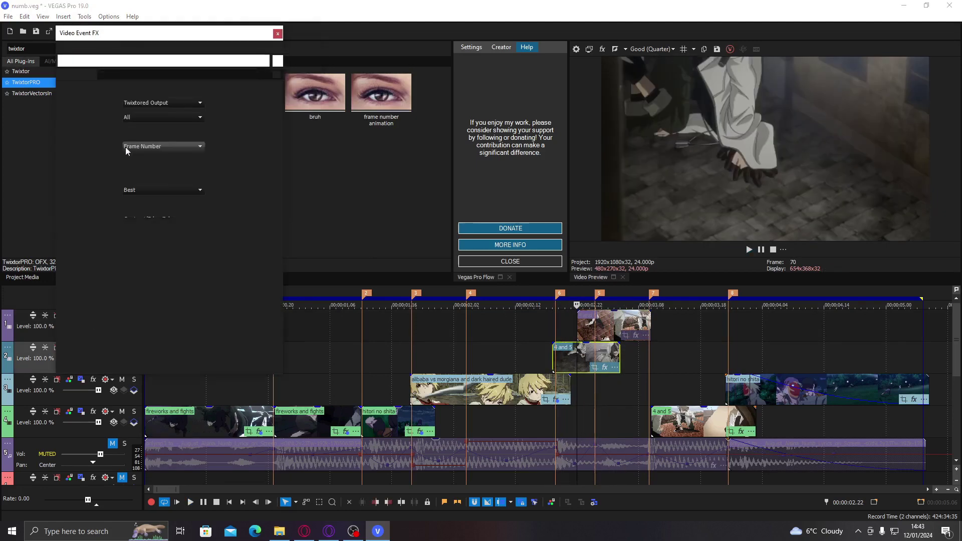
left_click(207, 175)
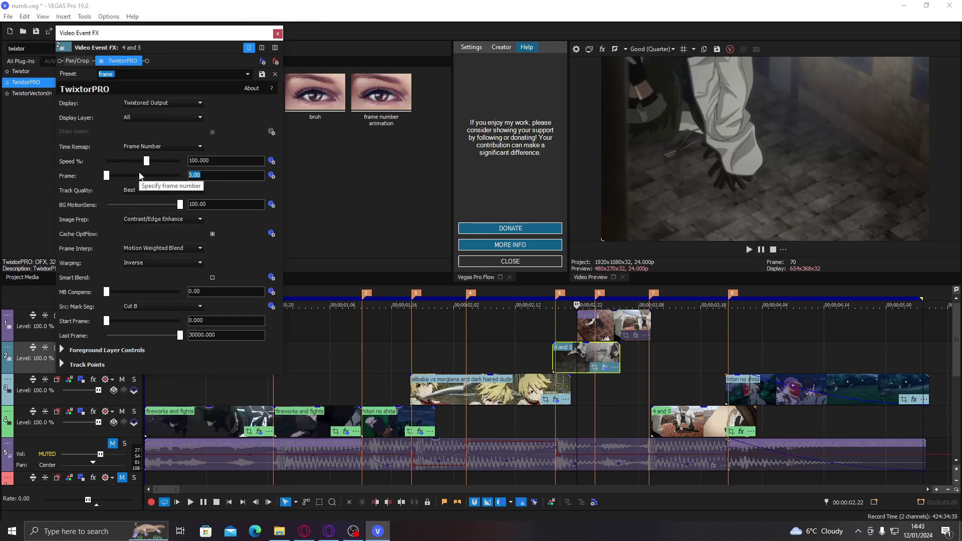
type("9")
key("Return")
type("8")
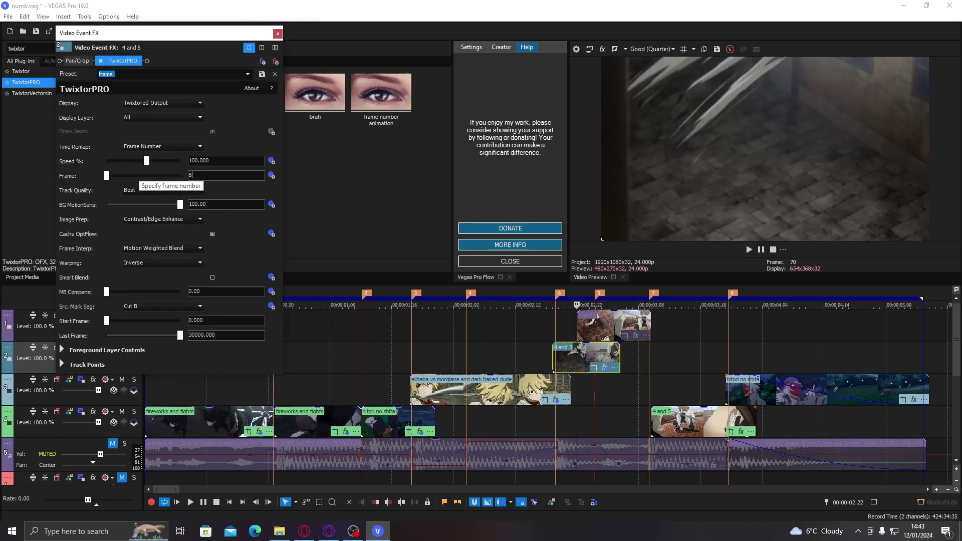
key("Return")
type("7")
key("Return")
type("8")
key("Return")
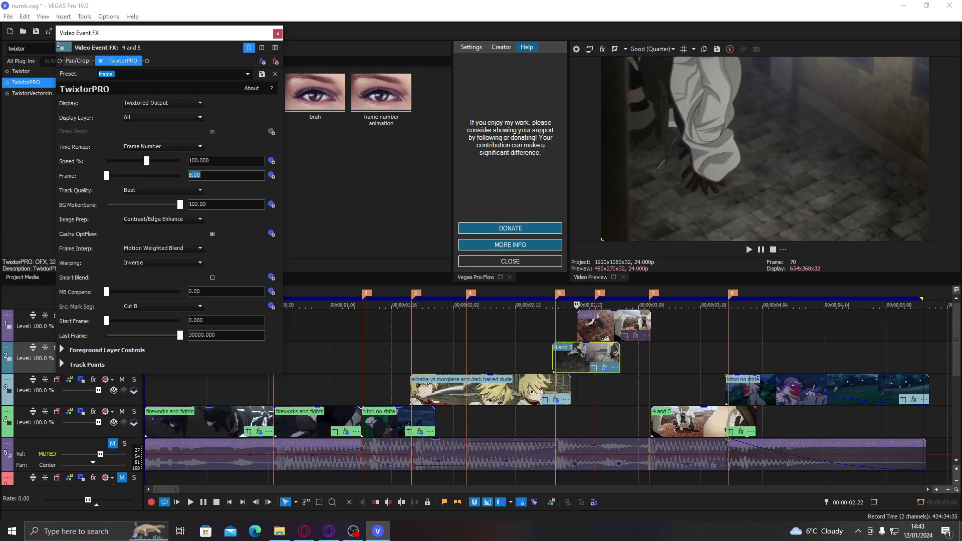
Step: Animate the track 2 clip's Frame value from 0 at its start to 8 at its end
left_click(271, 175)
left_click_drag(105, 421, 290, 420)
left_click_drag(134, 419, 104, 419)
Step: Apply the custom "no" ease curve, adjusted to 0.02, 0.58, 0.77, 0.99, to the track 2 clip's TwixtorPRO Frame keyframes
left_click(541, 261)
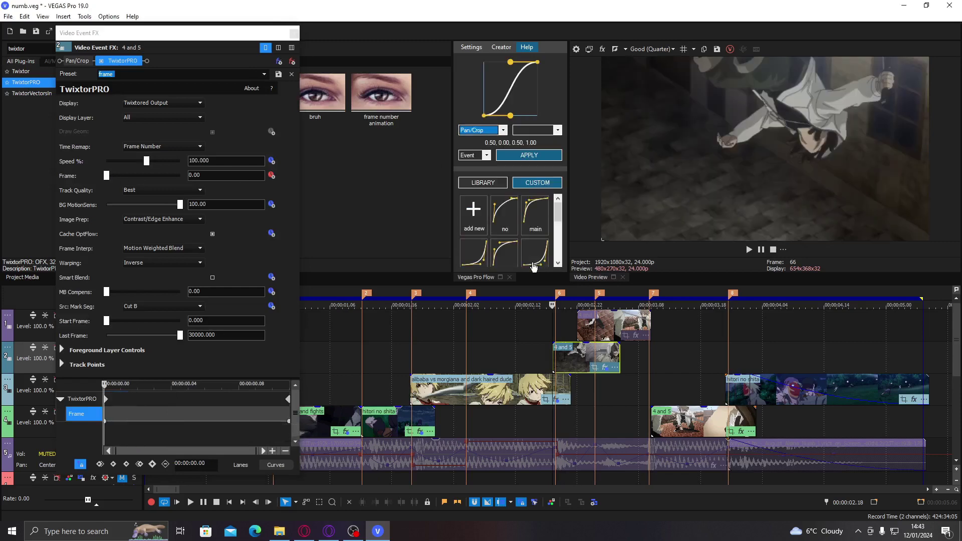
left_click(507, 205)
left_click_drag(486, 75, 481, 91)
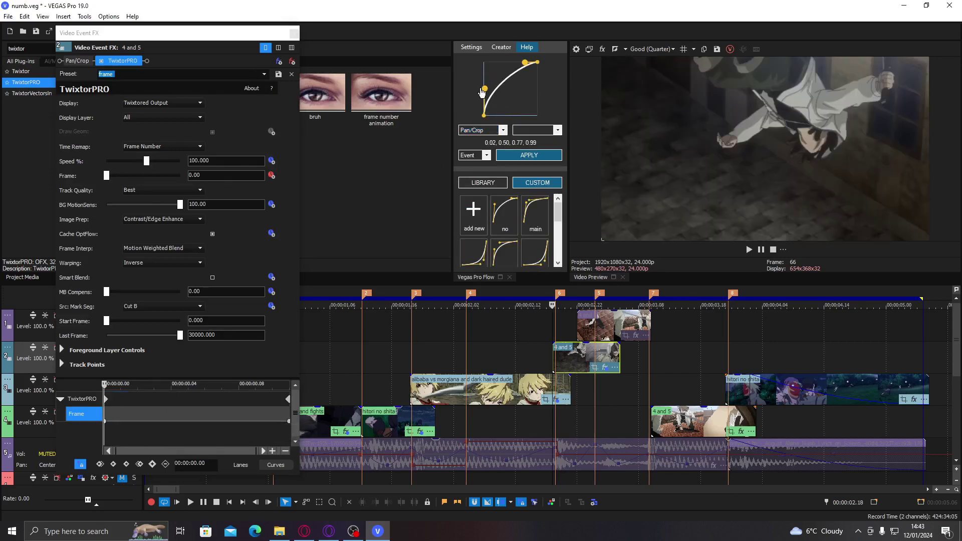
left_click(568, 358)
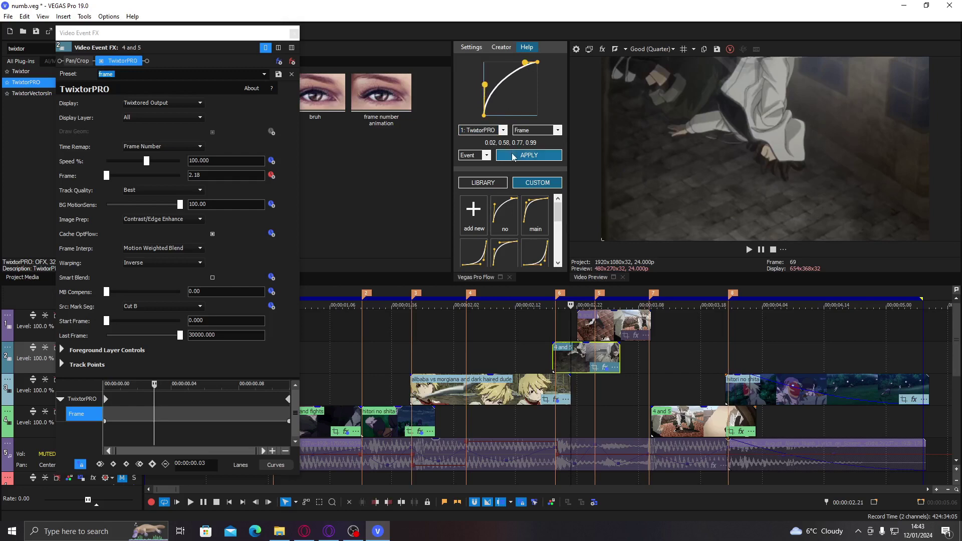
left_click(529, 155)
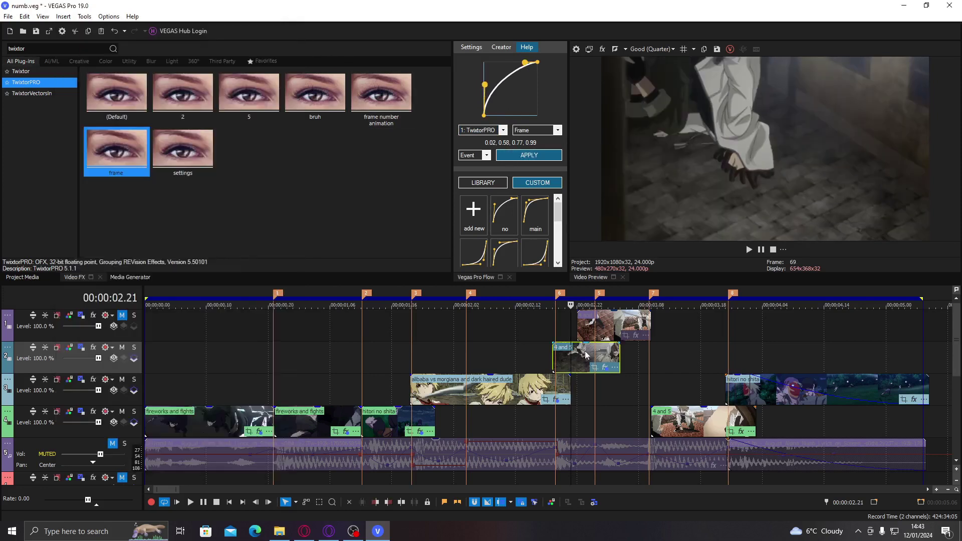
Step: Unmute track 1 and test a fade-in on its "4 and 5" clip, removing the fade again
key("Right")
key("Right")
key("Right")
key("Right")
left_click_drag(579, 313, 613, 321)
left_click(122, 316)
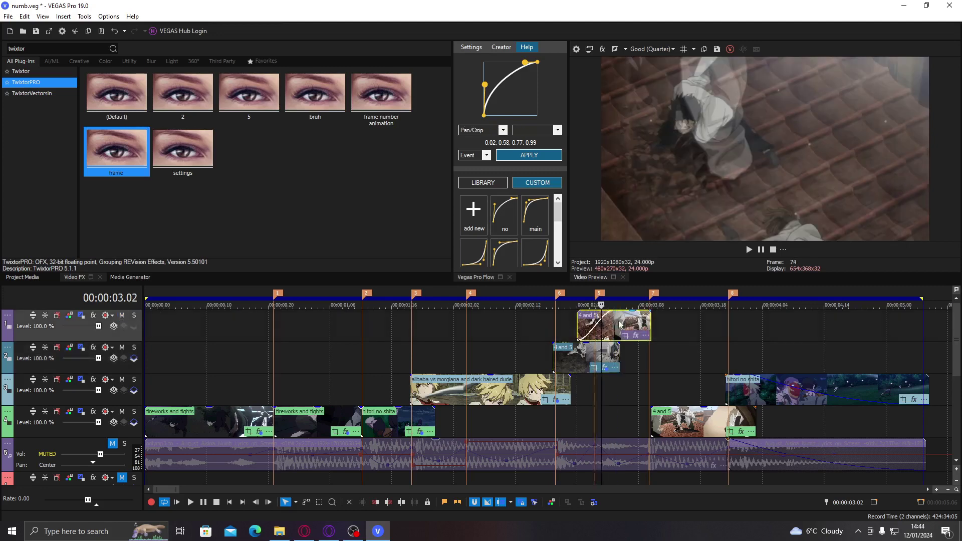
left_click(622, 325)
left_click_drag(613, 322, 574, 324)
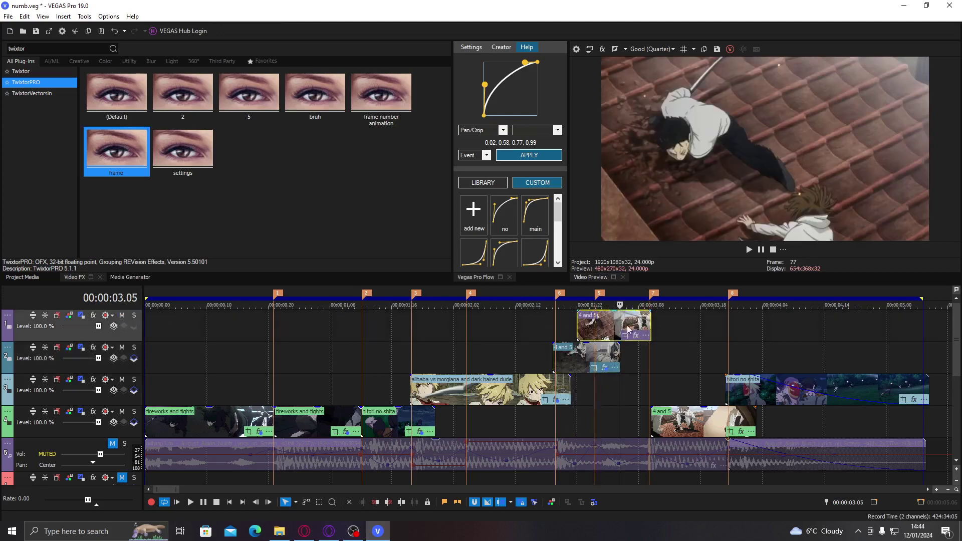
Step: Apply the TwixtorPRO "frame" preset to the track 1 "4 and 5" clip, testing Frame 10 and 11 before setting 10
left_click(603, 322)
left_click(590, 322)
left_click(612, 321)
left_click(620, 324)
left_click(633, 325)
double_click(134, 157)
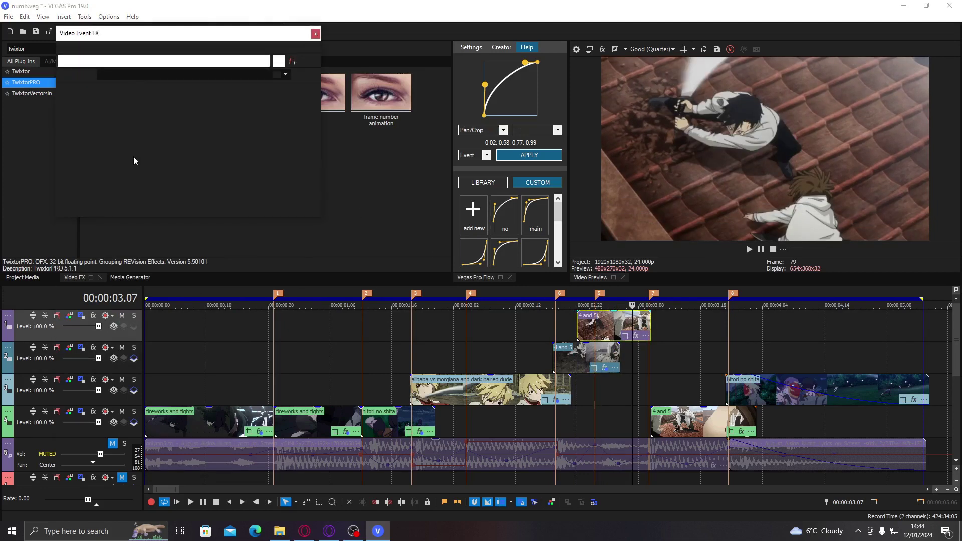
left_click(194, 174)
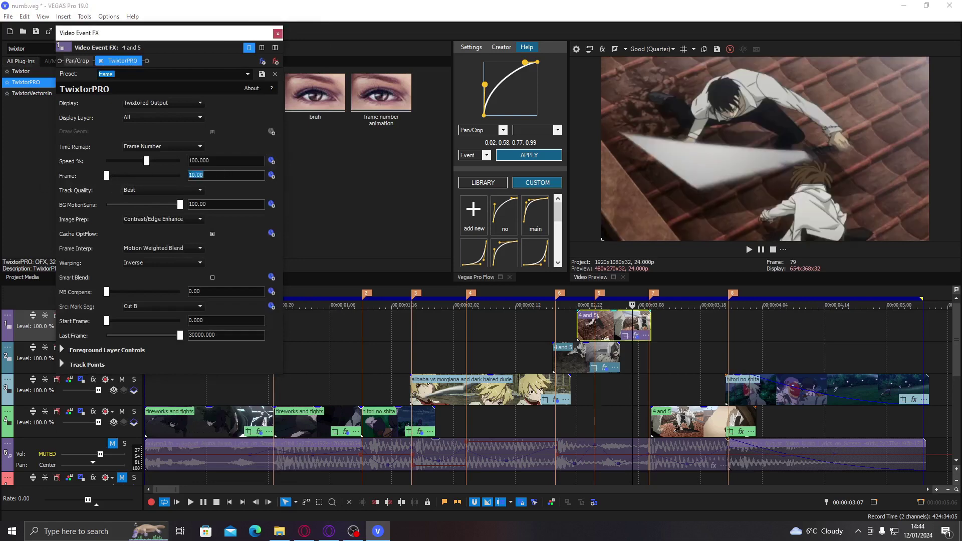
type("11")
key("Return")
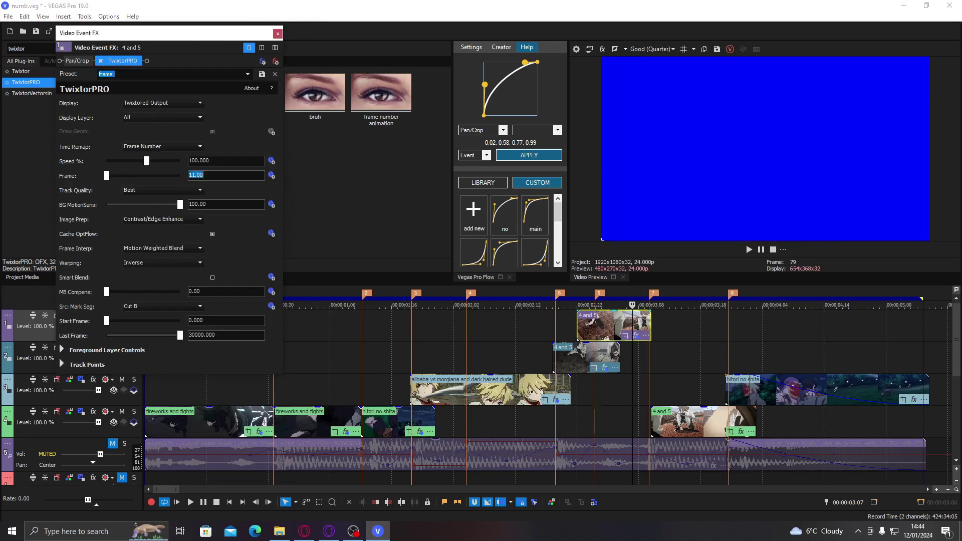
type("10")
key("Return")
Step: Animate the track 1 clip's Frame value from 0 at its start to 10 at its end
left_click(271, 175)
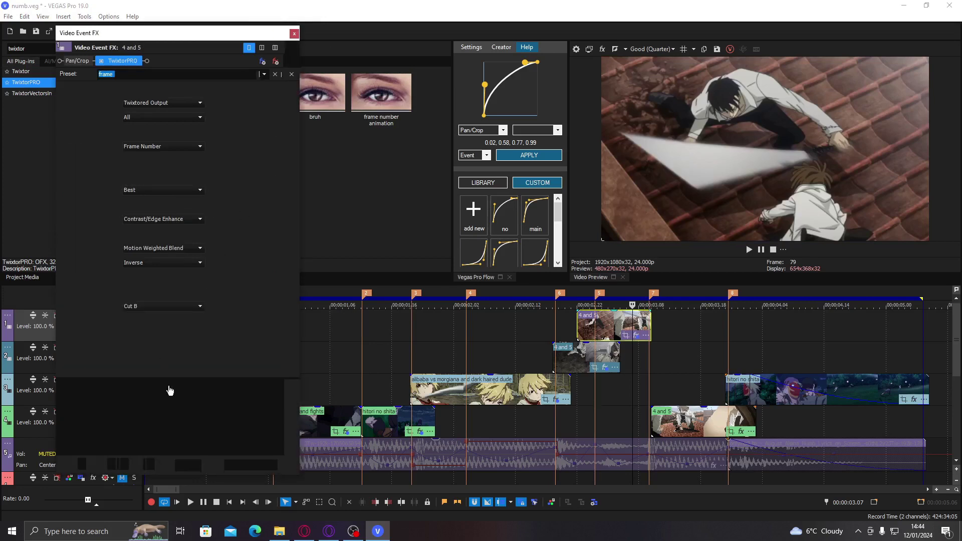
left_click(178, 433)
left_click_drag(177, 429, 80, 224)
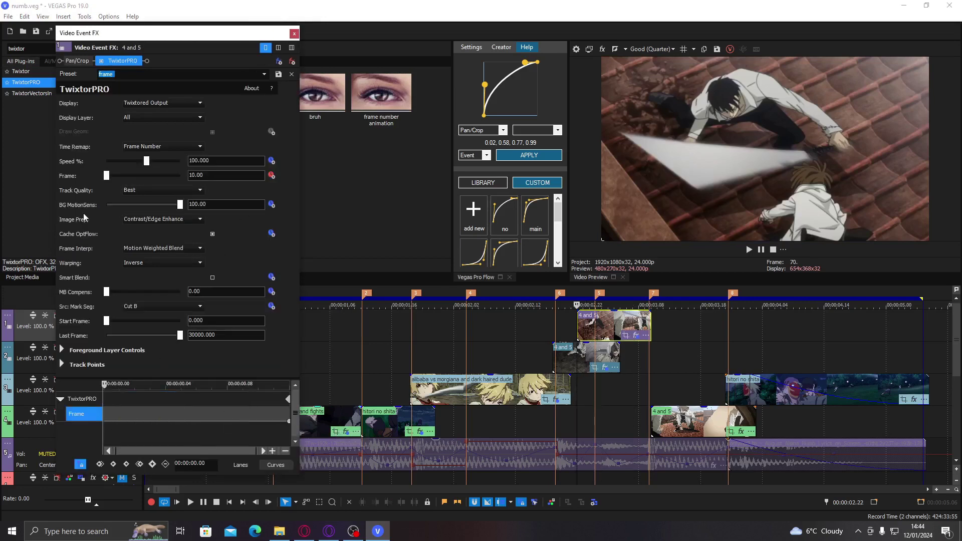
left_click_drag(105, 178, 36, 62)
Step: Add a Frame keyframe at 00:00:00.02 and another at 00:00:00.08 set to Frame 7
mouse_move(130, 419)
left_mouse_down()
mouse_move(200, 408)
mouse_move(118, 411)
mouse_move(132, 409)
left_mouse_up()
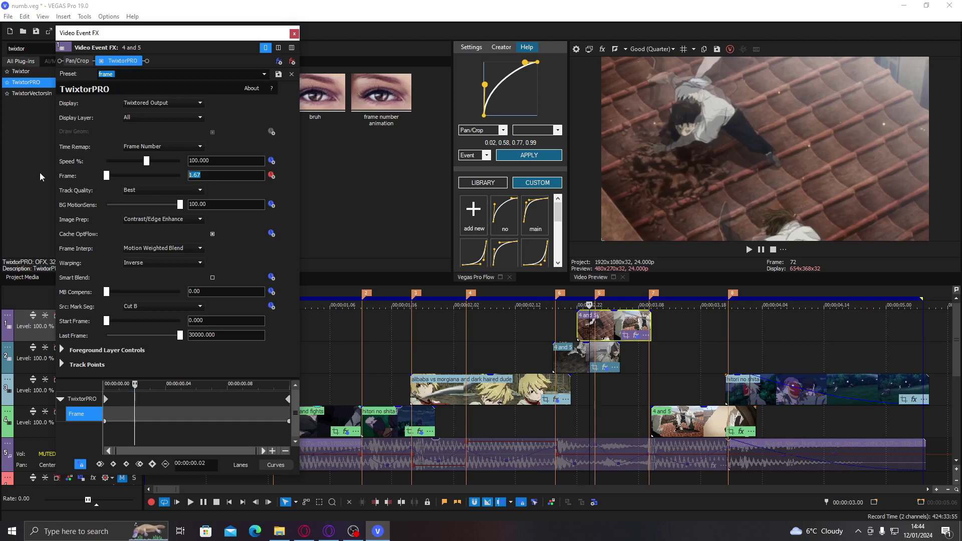
left_click_drag(150, 430, 226, 392)
left_click(226, 391)
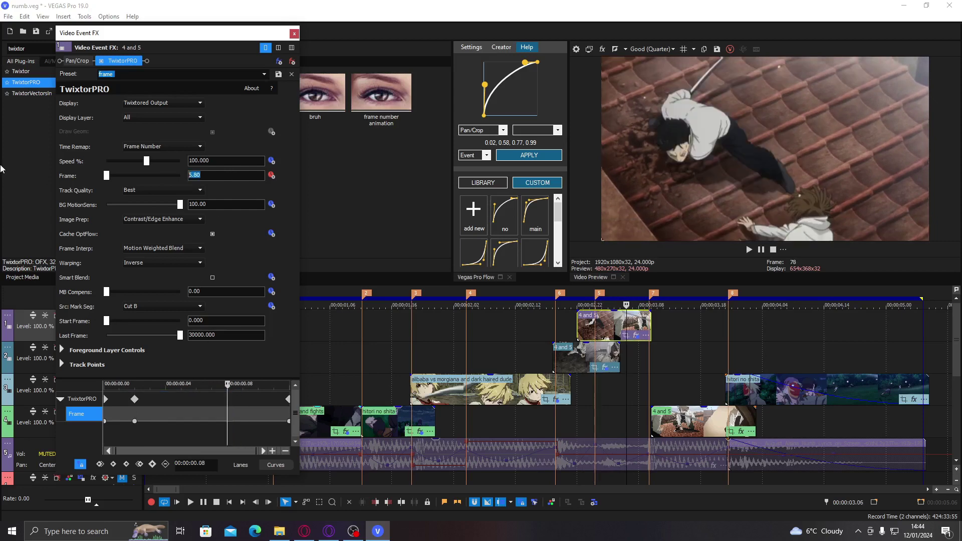
type("7")
key("Return")
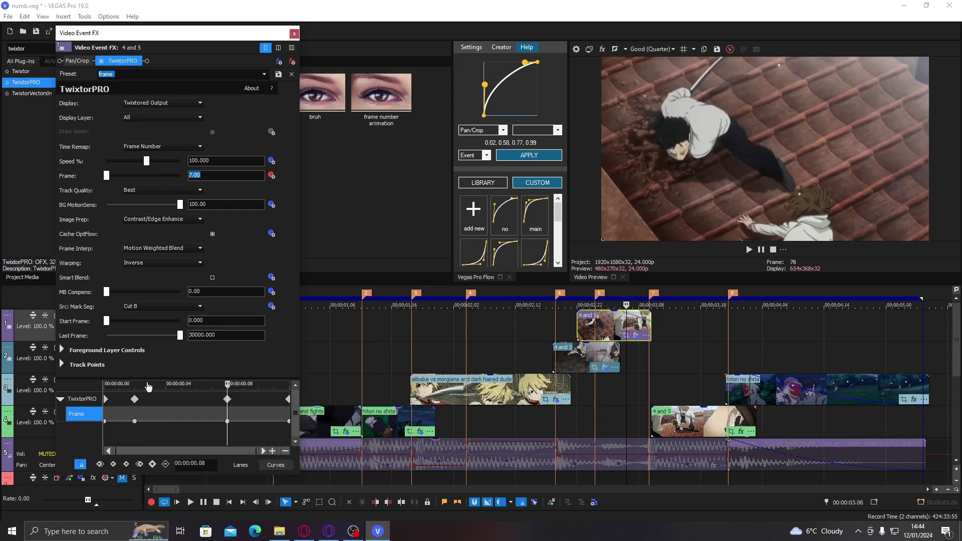
Step: Move the Frame 10 end keyframe to 00:00:00.11 and add a Frame 5 keyframe at 00:00:00.05
left_click_drag(238, 415, 275, 421)
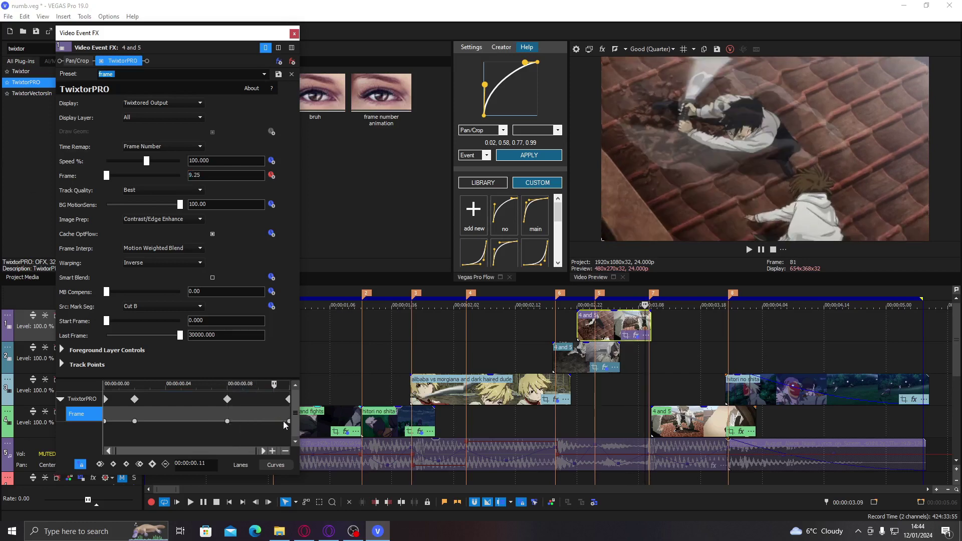
left_click_drag(280, 419, 185, 420)
left_click_drag(219, 176, 61, 179)
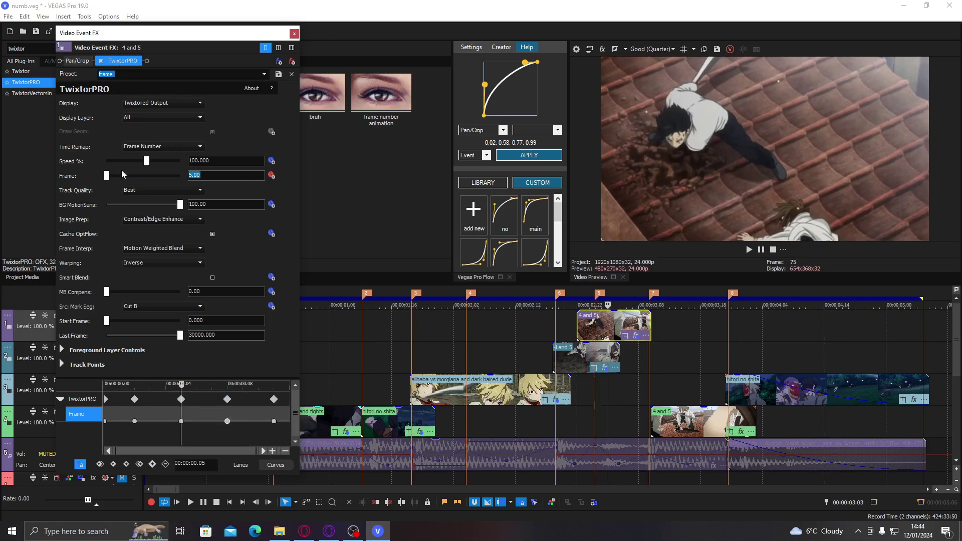
left_click_drag(197, 430, 265, 432)
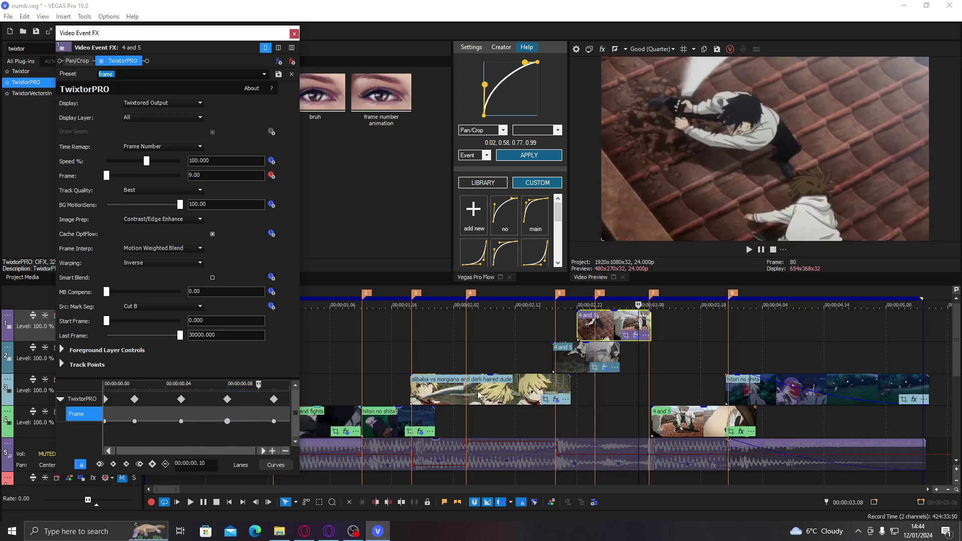
Step: Play back the overlapping "4 and 5" clips on tracks 1 and 2 to check their retiming
left_click(563, 335)
key("space")
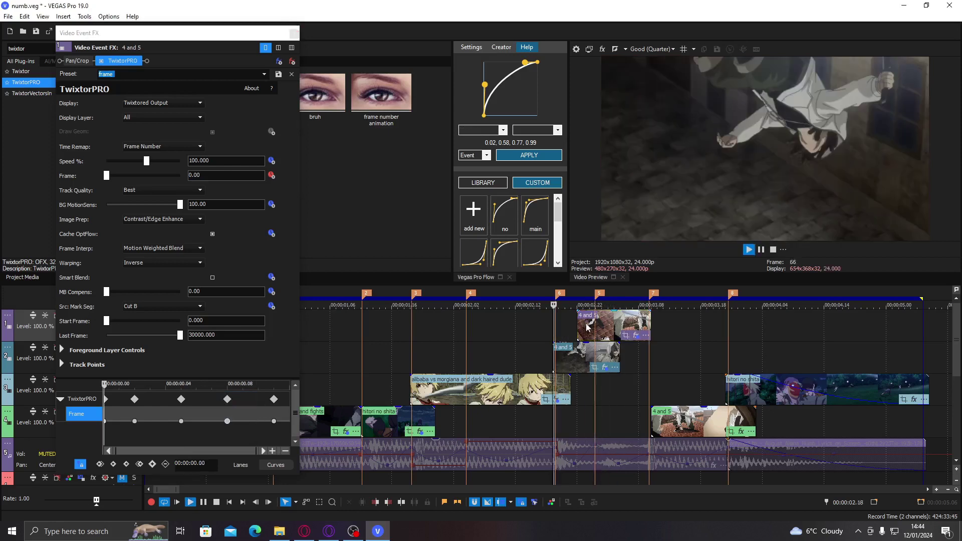
left_click(592, 327)
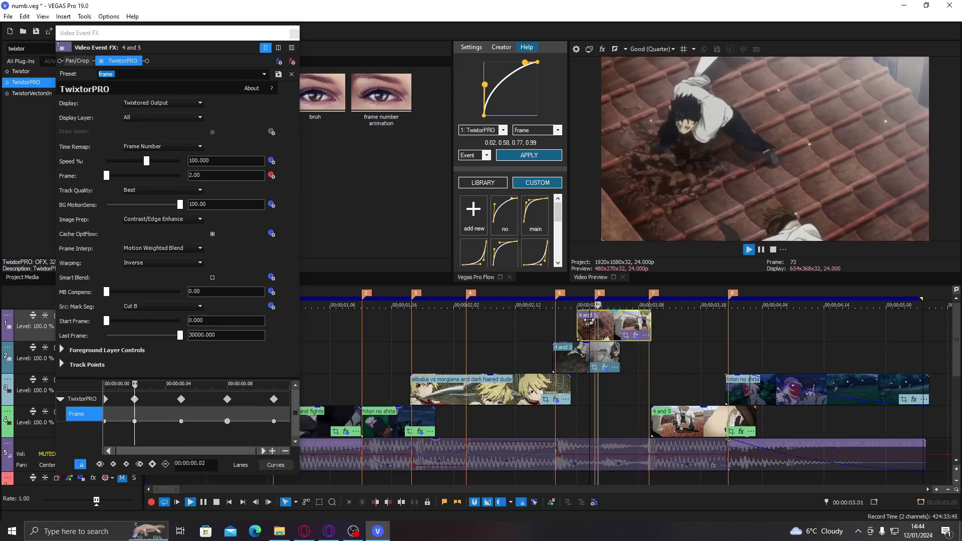
key("space")
left_click(575, 314)
key("space")
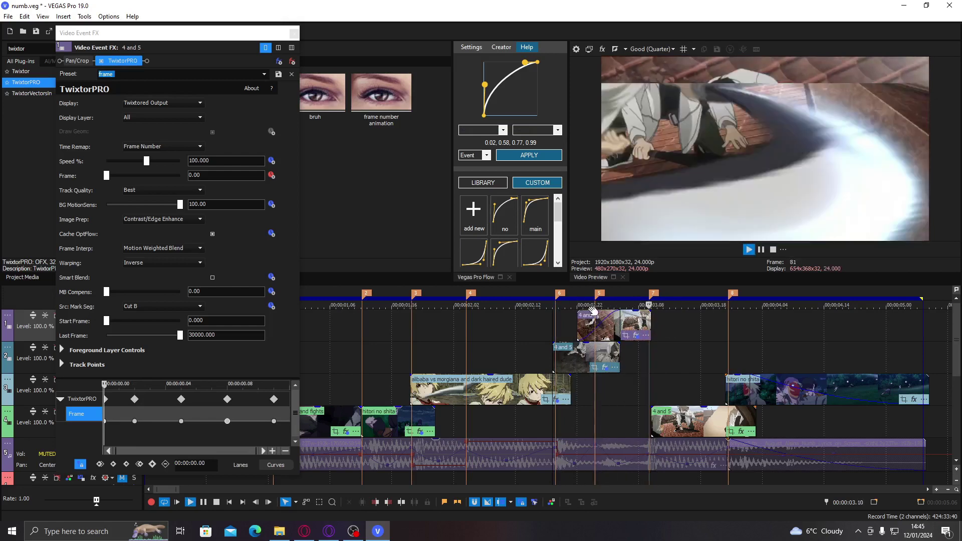
key("space")
key("space")
right_click(619, 314)
left_click(648, 322)
key("space")
key("space")
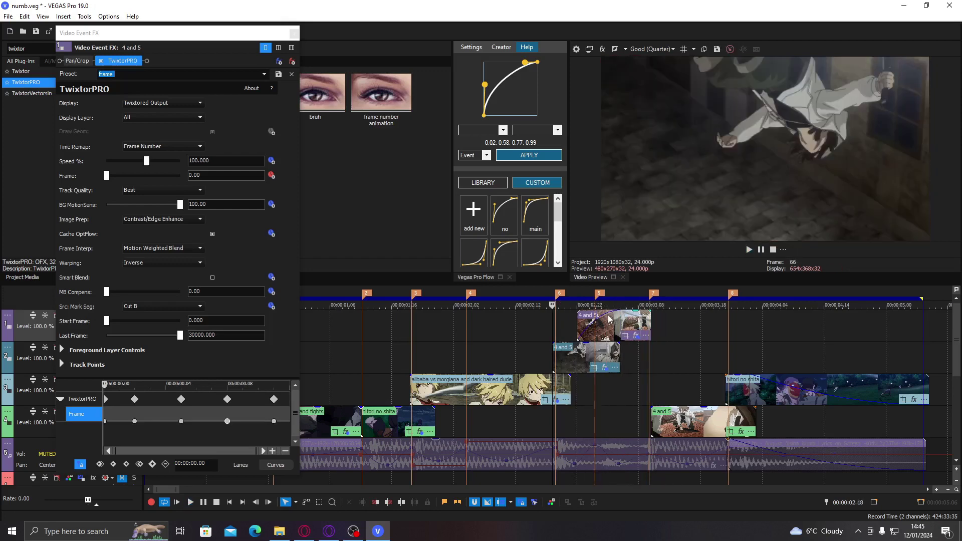
left_click(294, 34)
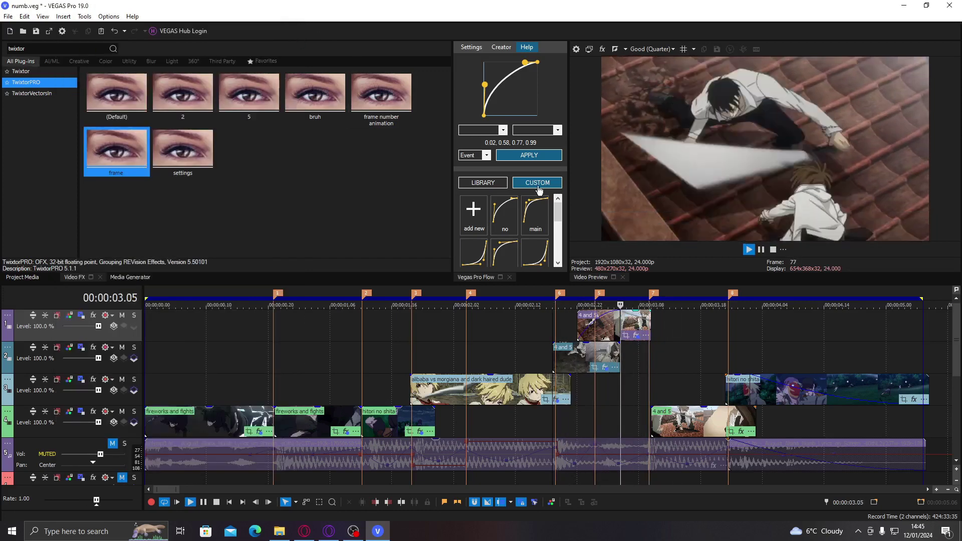
key("space")
Step: Apply the TwixtorPRO "frame" preset to the track 4 "4 and 5" clip
left_click_drag(664, 415, 682, 417)
left_click(688, 417)
key("Left")
key("Right")
key("Right")
key("Right")
key("Right")
key("Right")
key("Right")
key("Right")
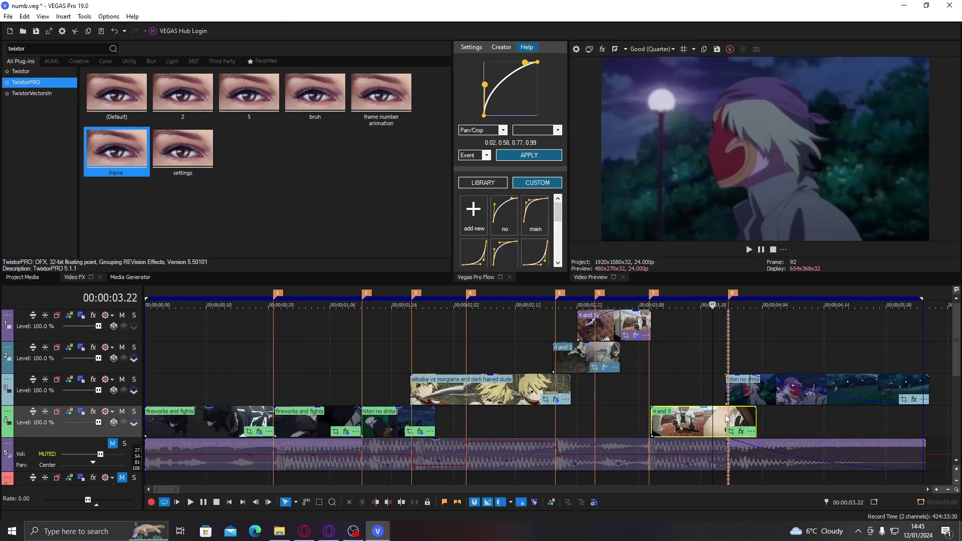
double_click(125, 148)
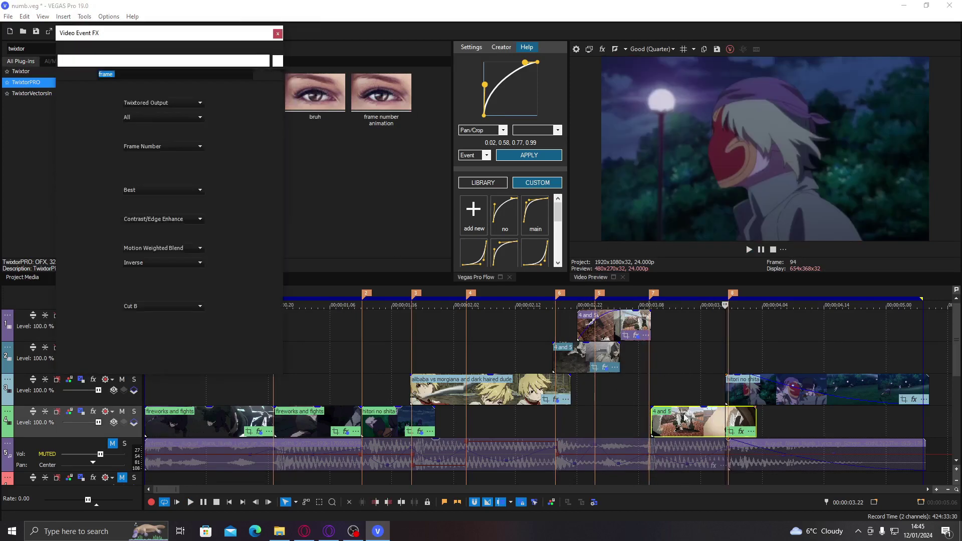
left_click(715, 423)
Step: Test several Frame values between 10 and 18 on the track 4 "4 and 5" clip and set Frame to 15
left_click_drag(227, 177, 127, 174)
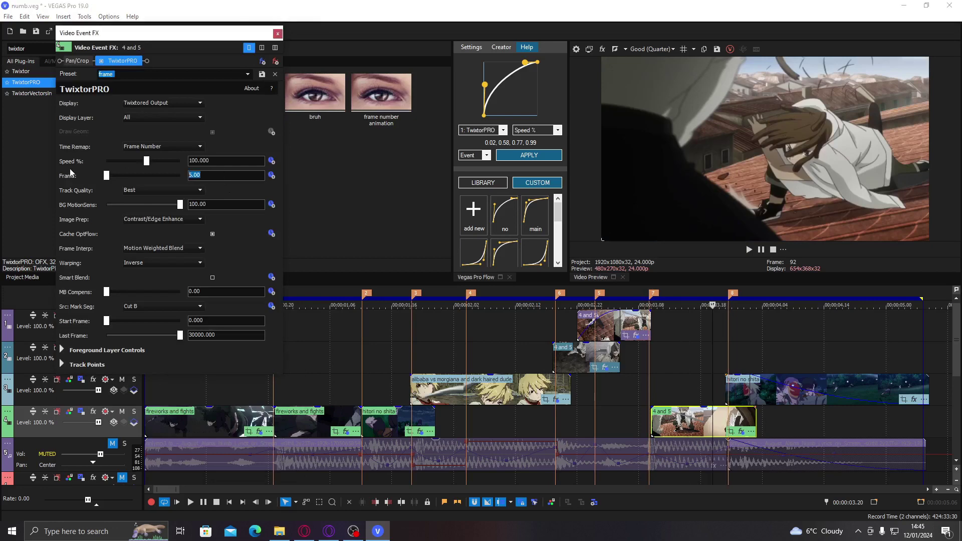
type("10")
key("Return")
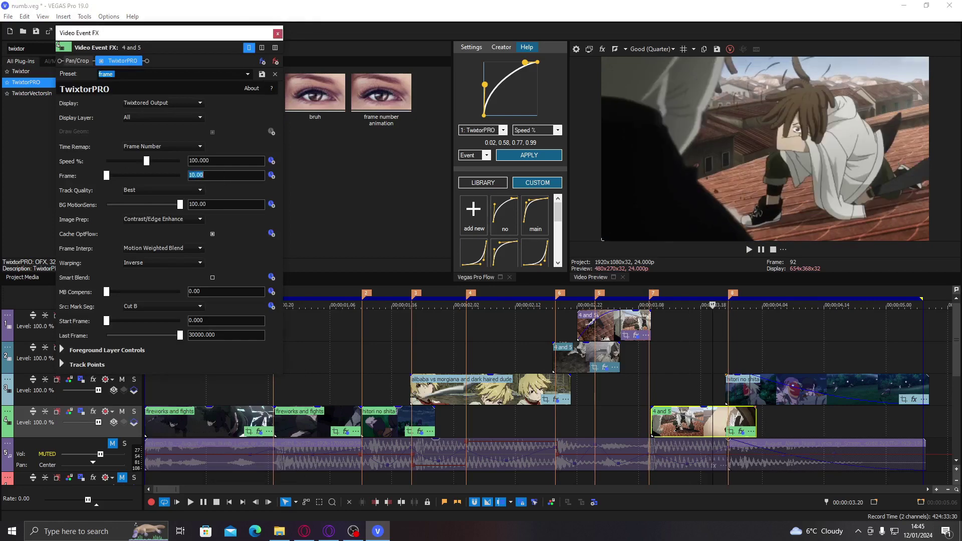
type("4")
key("Return")
type("15")
key("Return")
type("18")
key("Return")
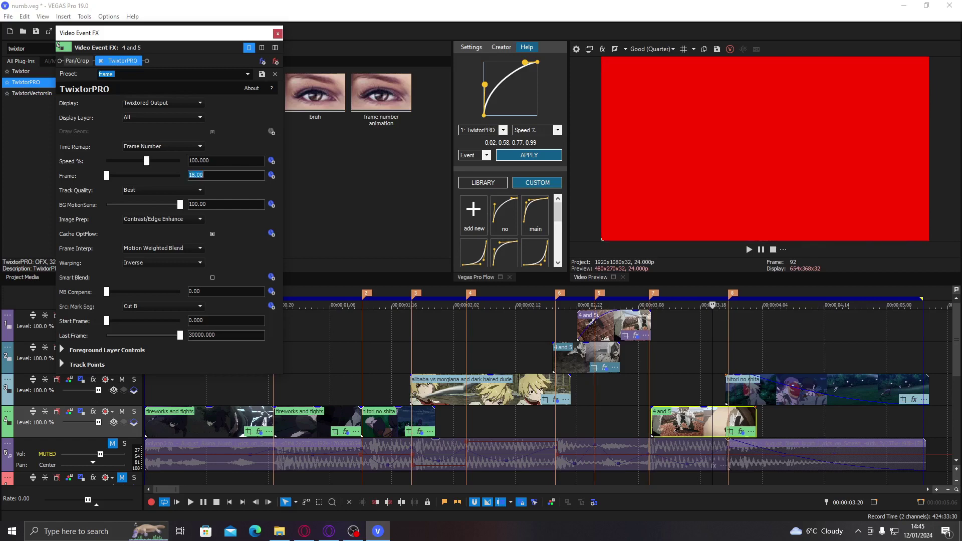
type("16")
key("Return")
type("1")
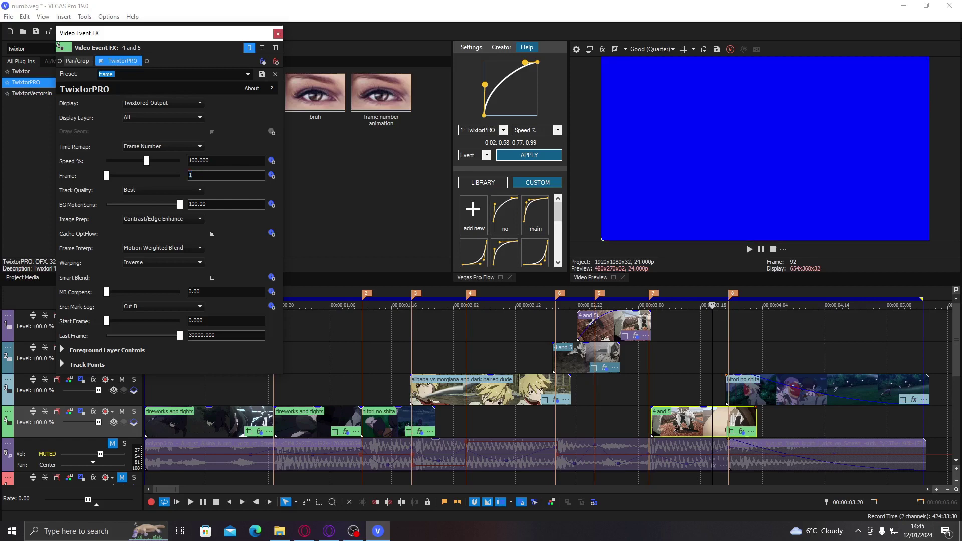
type("5")
key("Return")
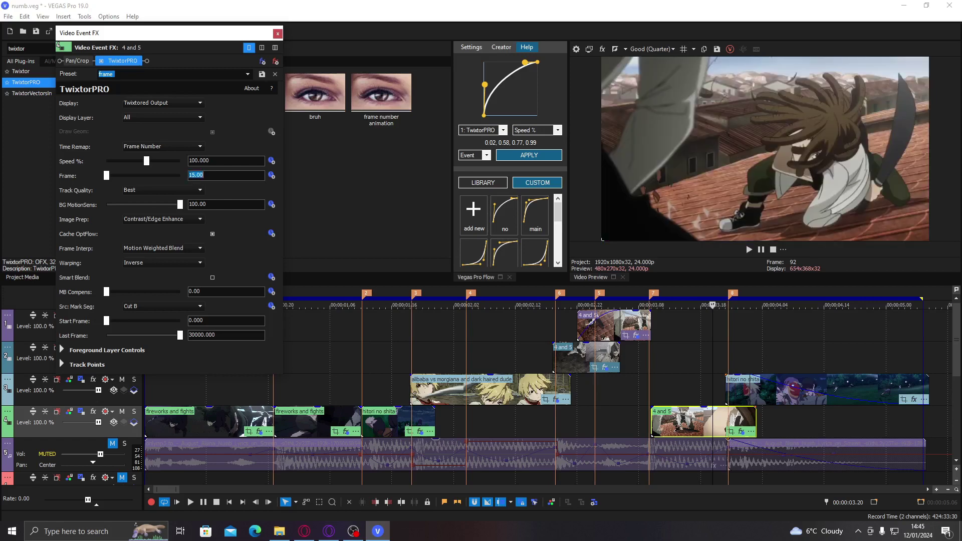
Step: Animate the track 4 clip's Frame value from 0 at its start to 15 at 00:00:00.12
left_click(271, 175)
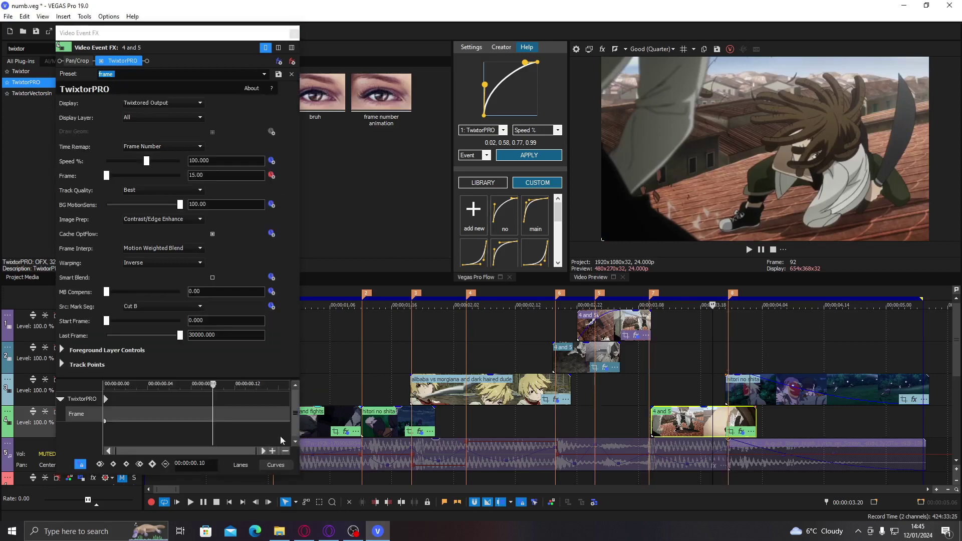
left_click_drag(107, 421, 235, 421)
left_click_drag(235, 384, 92, 382)
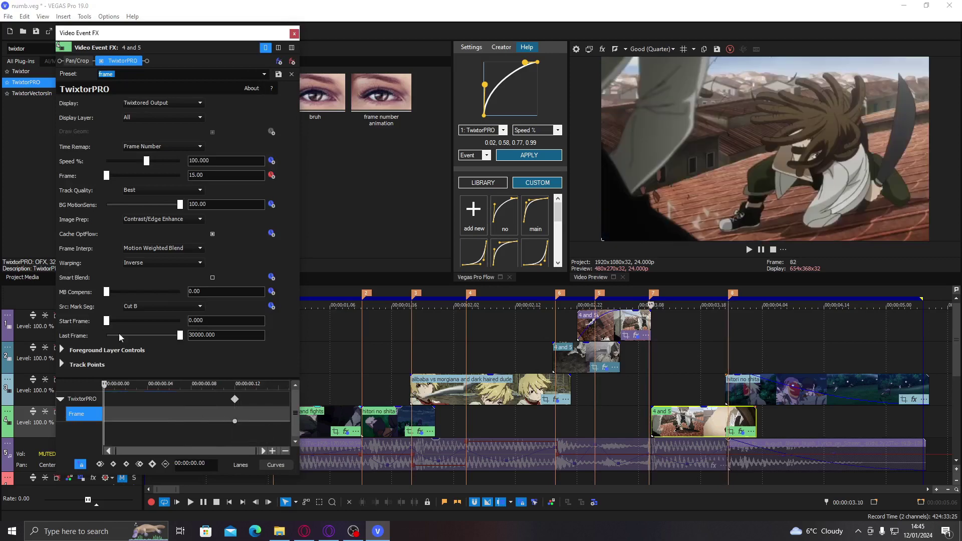
left_click_drag(109, 176, 100, 175)
Step: Add a Frame 11 keyframe to the track 4 clip, place it at 00:00:00.08 and change its interpolation
mouse_move(120, 423)
left_mouse_down()
mouse_move(227, 390)
mouse_move(213, 385)
left_mouse_up()
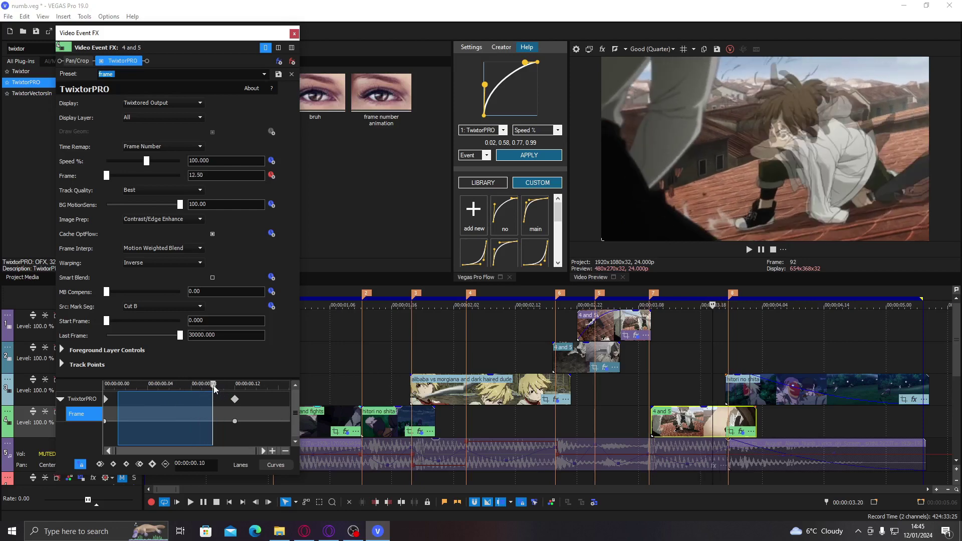
left_click(211, 382)
type("1")
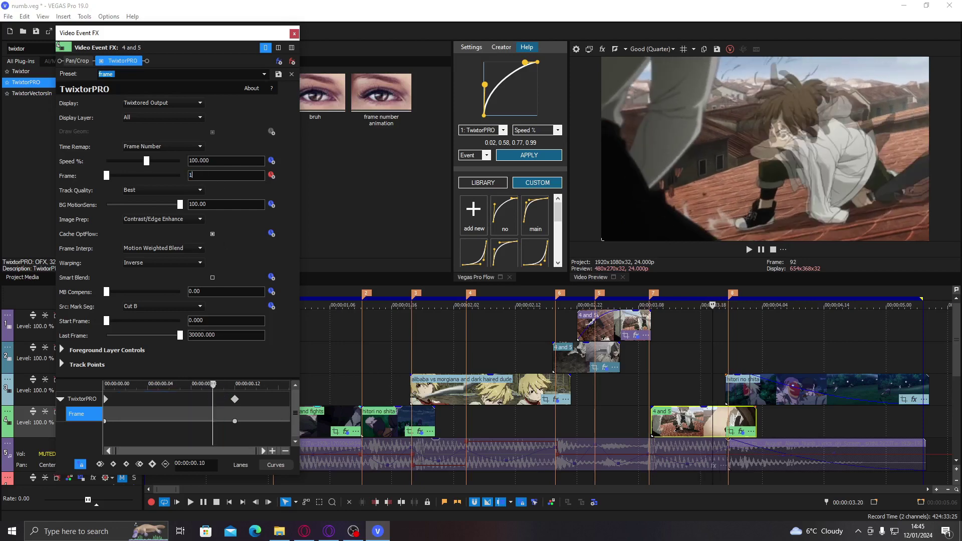
type("2")
key("Return")
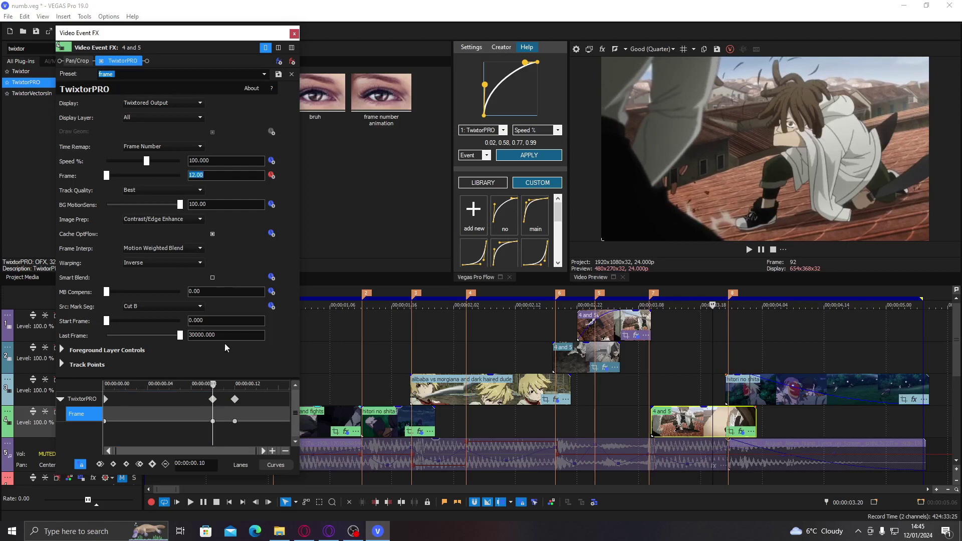
type("11")
key("Return")
mouse_move(212, 423)
mouse_move(211, 423)
left_mouse_down()
mouse_move(191, 423)
mouse_move(230, 422)
left_mouse_up()
right_click(192, 424)
left_click(222, 363)
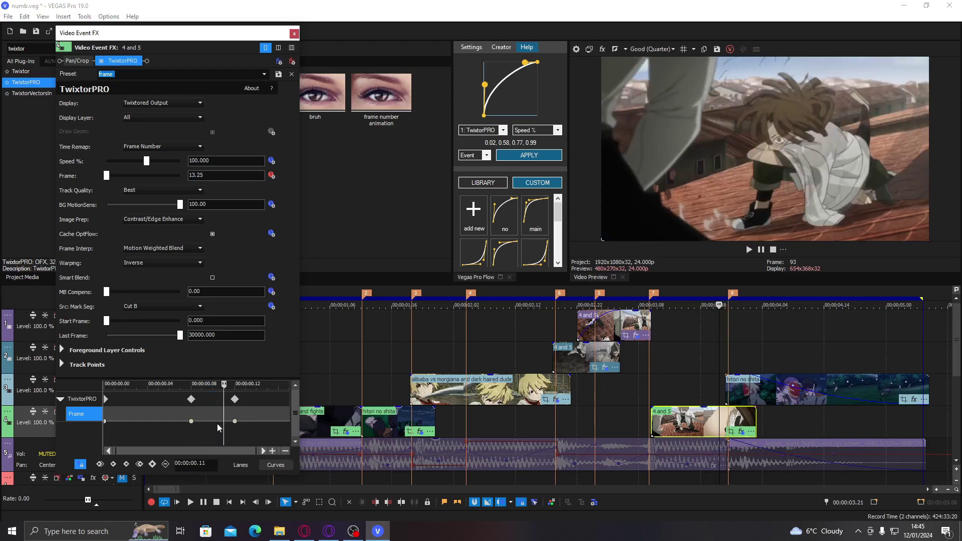
Step: Move the Frame 15 end keyframe to 00:00:00.11 and set the 00:00:00.08 keyframe to Frame 12
left_click_drag(235, 421, 224, 422)
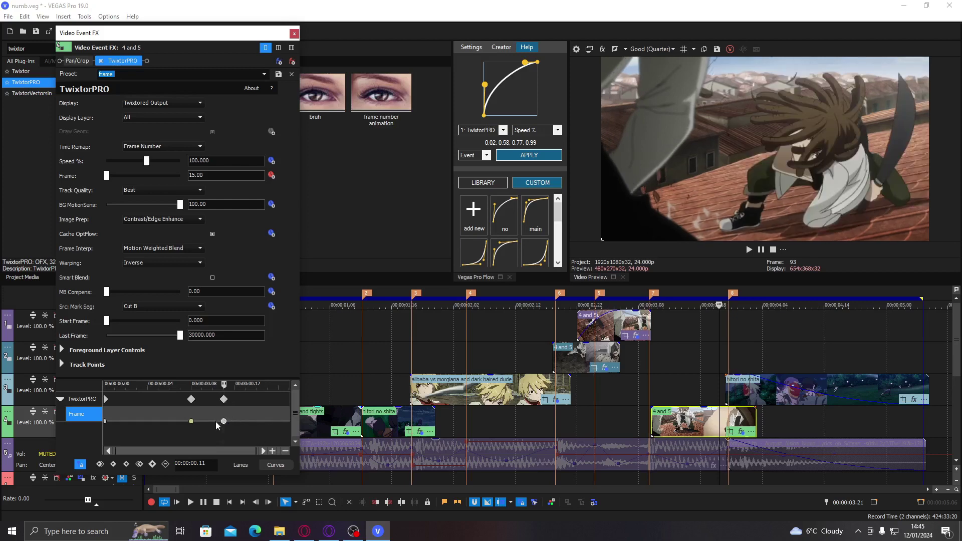
key("Left")
key("Left")
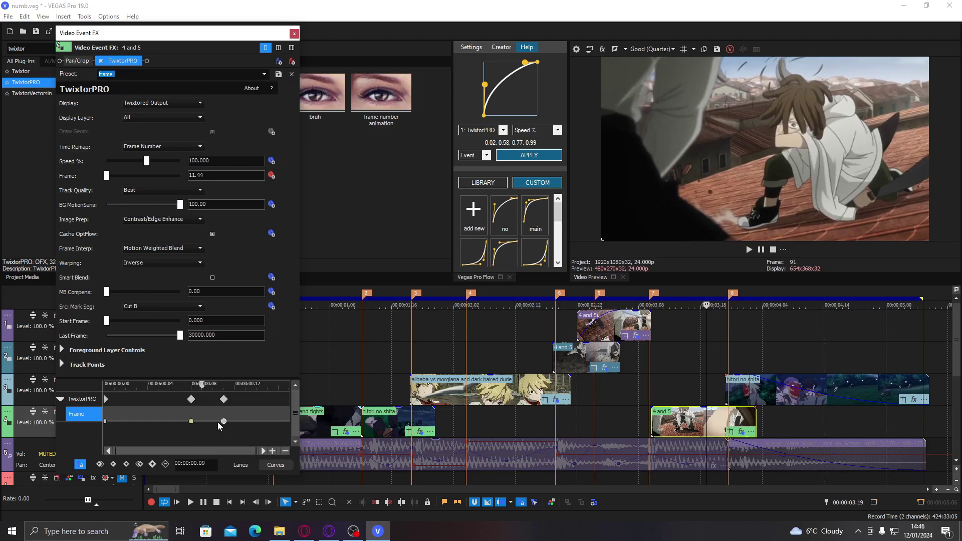
left_click(192, 422)
left_click(228, 177)
type("12")
key("Return")
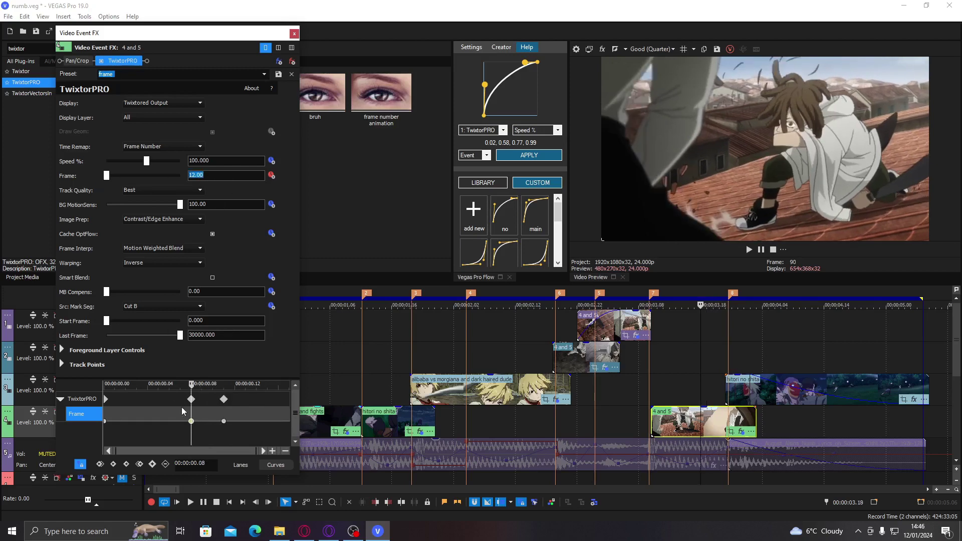
Step: Add a Frame 13 keyframe to the track 4 clip at 00:00:00.09
left_click(205, 422)
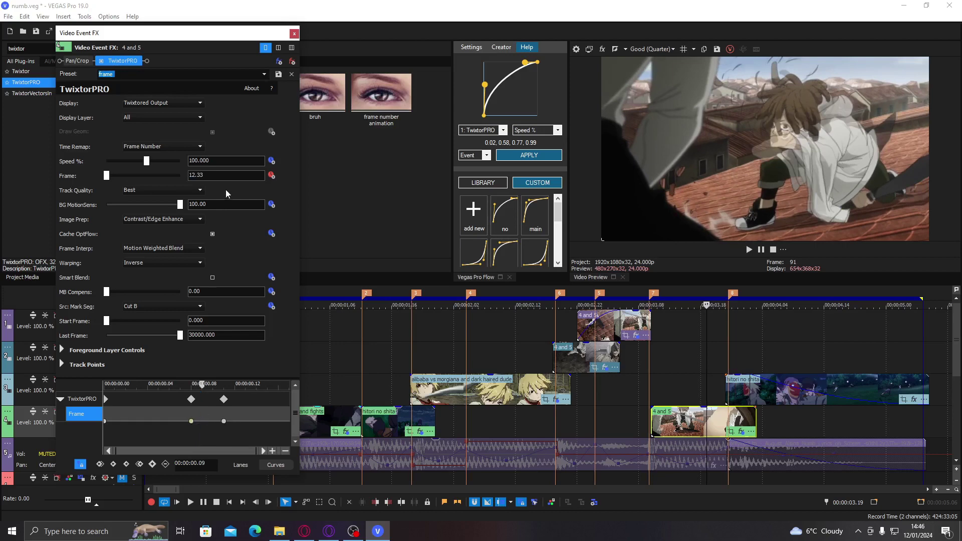
left_click(207, 424)
left_click(203, 423)
left_click(209, 422)
left_click(203, 423)
left_click(211, 423)
left_click(205, 423)
left_click(206, 423)
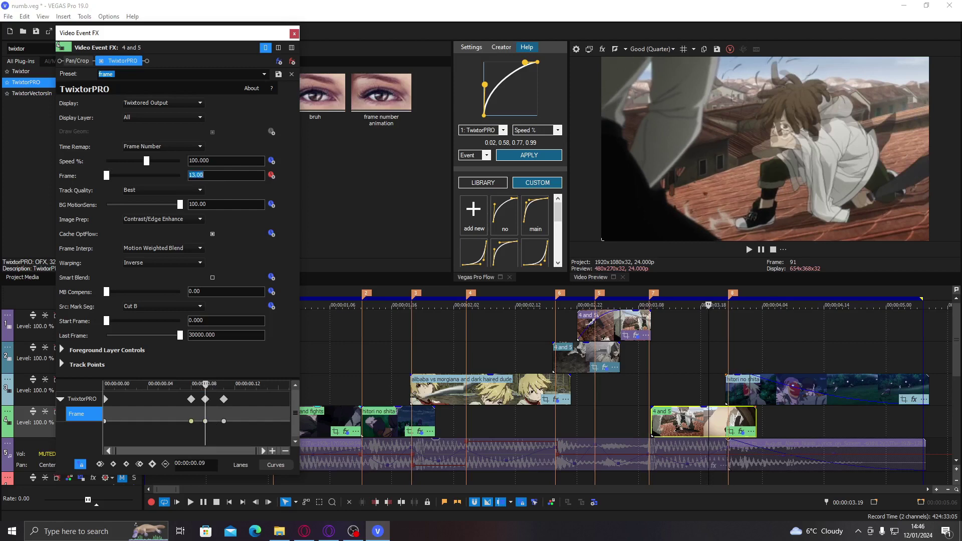
Step: Add a Frame 7 keyframe to the track 4 clip at 00:00:00.03
left_click_drag(192, 434, 124, 421)
left_click(203, 425)
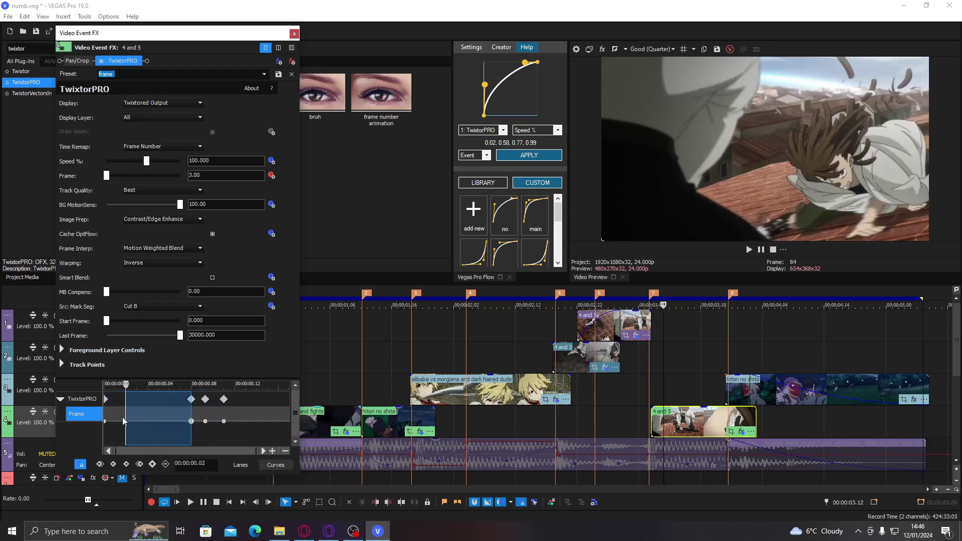
left_click(124, 422)
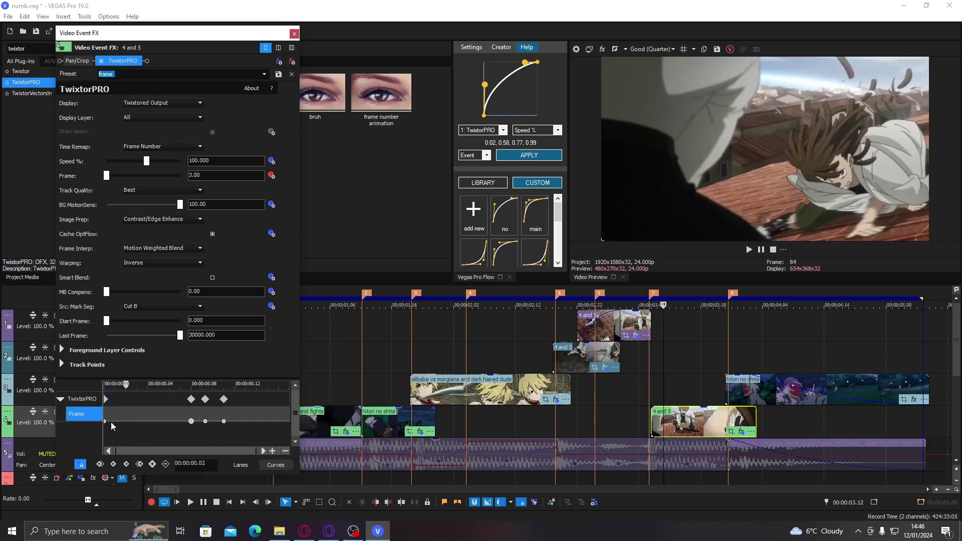
left_click(137, 424)
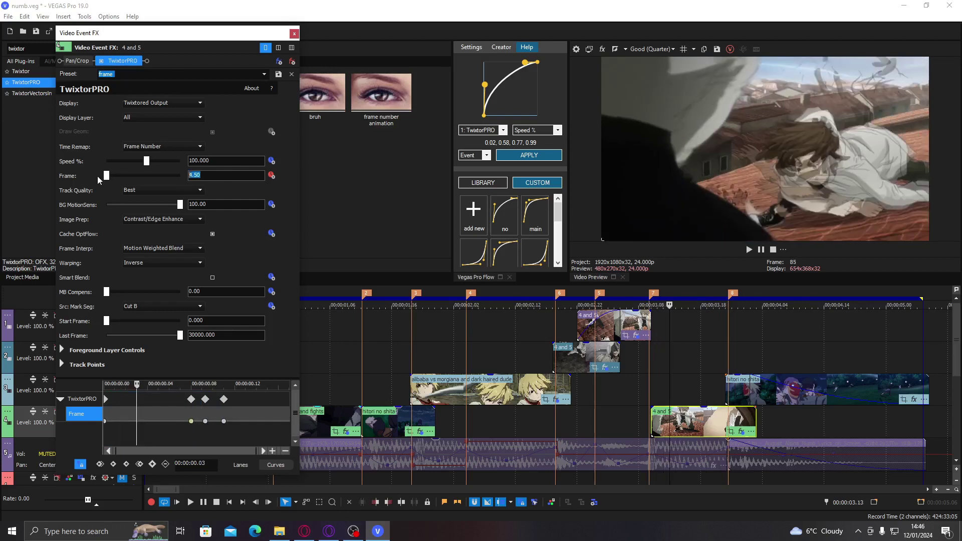
type("7")
key("Return")
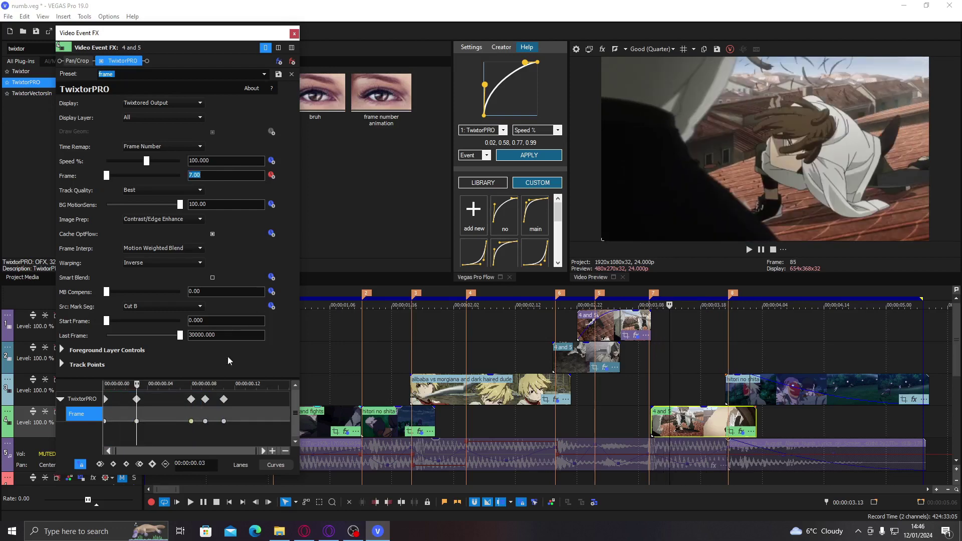
mouse_move(155, 420)
left_mouse_down()
mouse_move(194, 419)
mouse_move(114, 412)
mouse_move(148, 411)
left_mouse_up()
Step: Review the retimed track 4 clip in playback and move its Frame 13 keyframe to 00:00:00.10
left_click(649, 407)
key("space")
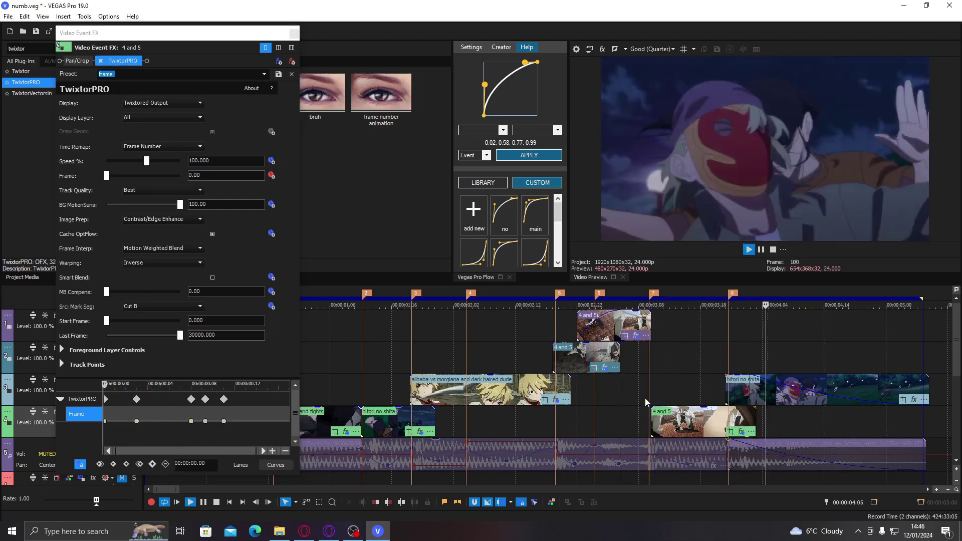
key("space")
key("space")
key("space")
left_click(194, 433)
left_click(200, 433)
left_click_drag(205, 421, 236, 430)
left_click(624, 404)
key("space")
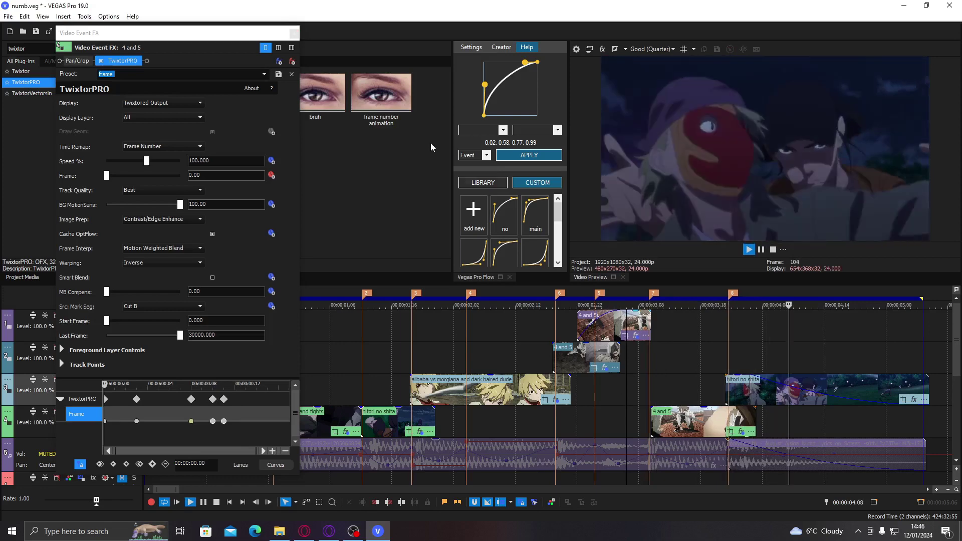
key("space")
left_click(294, 33)
Step: Apply the TwixtorPRO "frame" preset to the last "hitori no shita" clip on track 3
left_click(729, 358)
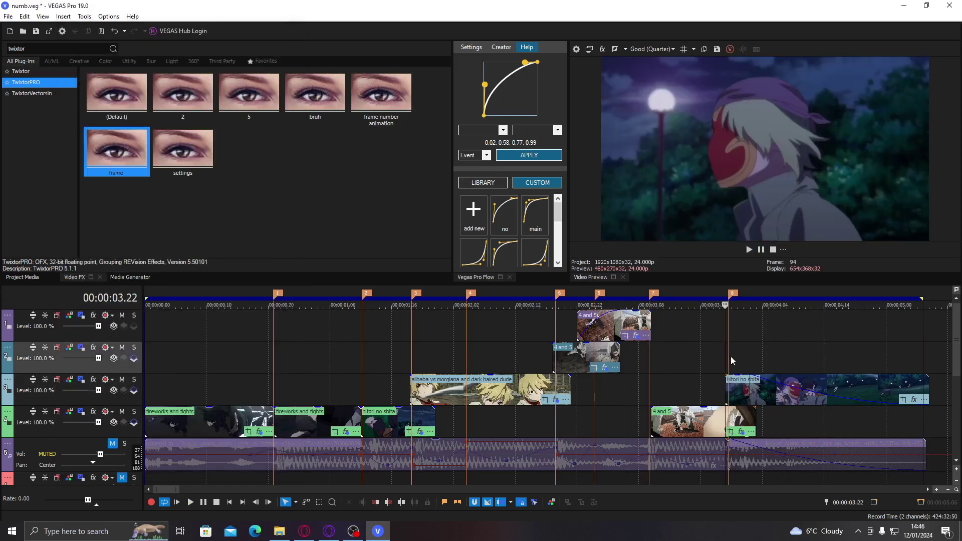
key("space")
left_click(781, 391)
key("space")
left_click(745, 389)
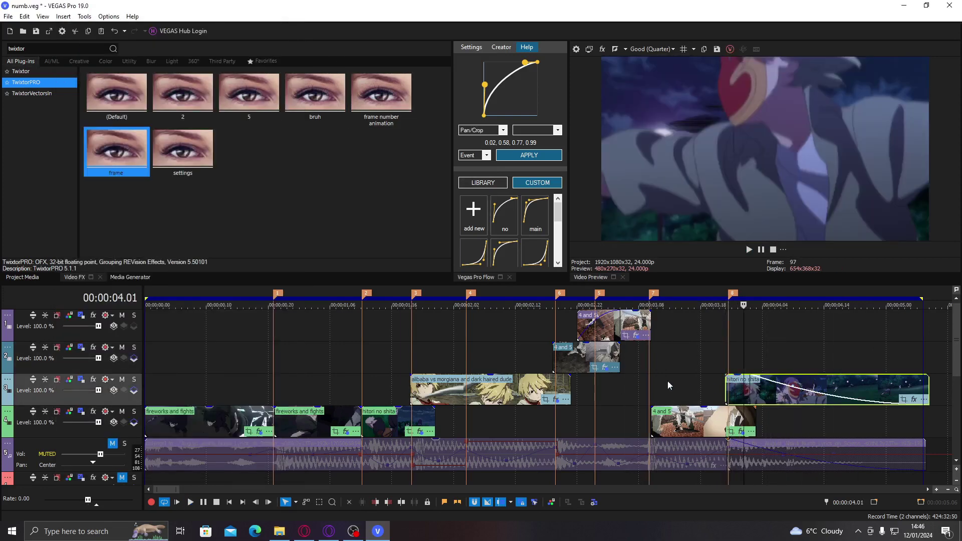
double_click(182, 150)
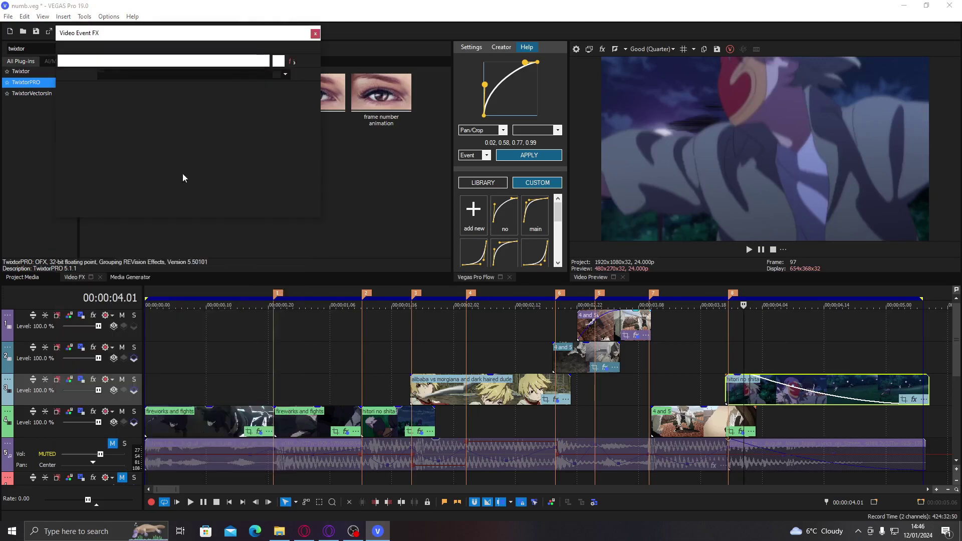
Step: Test Frame 12 and 14 on the "hitori no shita" clip and set Frame to 13
left_click(187, 177)
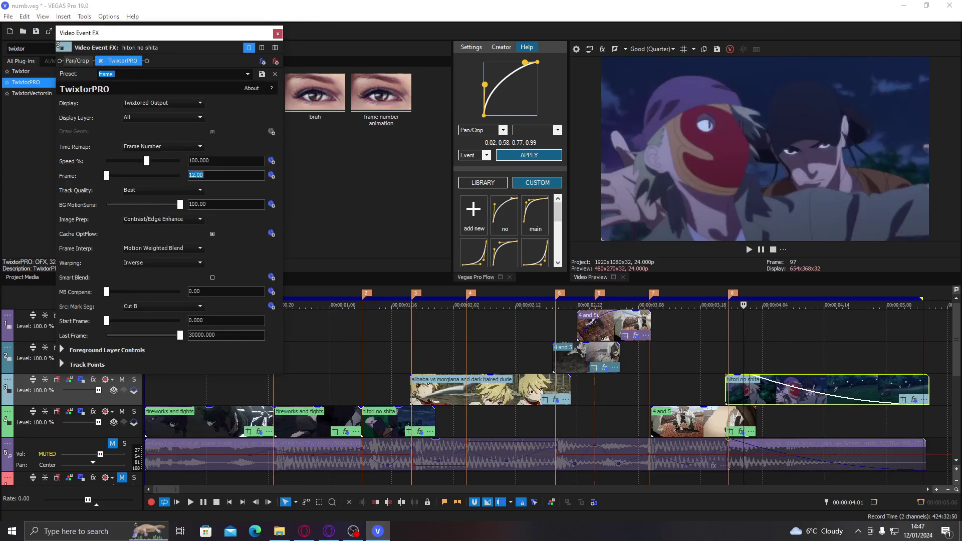
type("14")
key("Return")
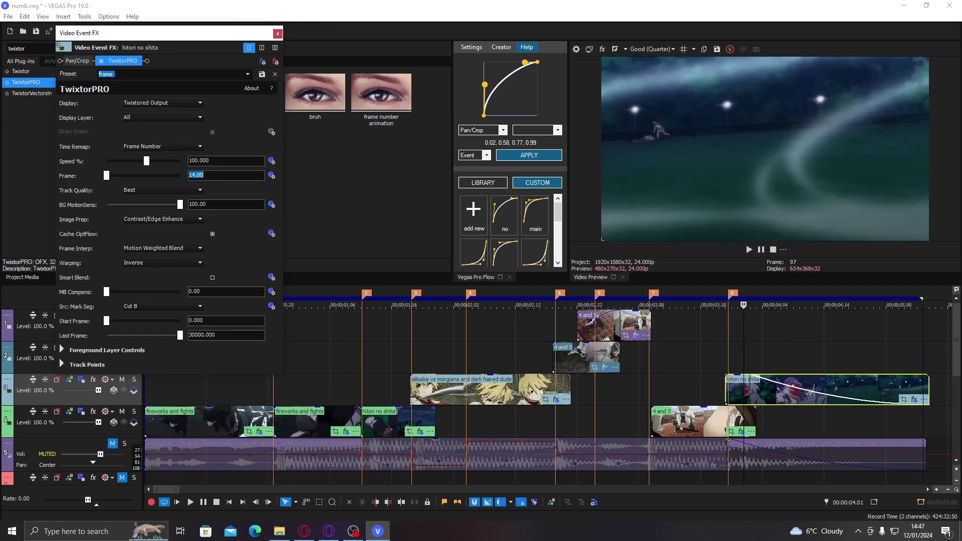
type("13")
key("Return")
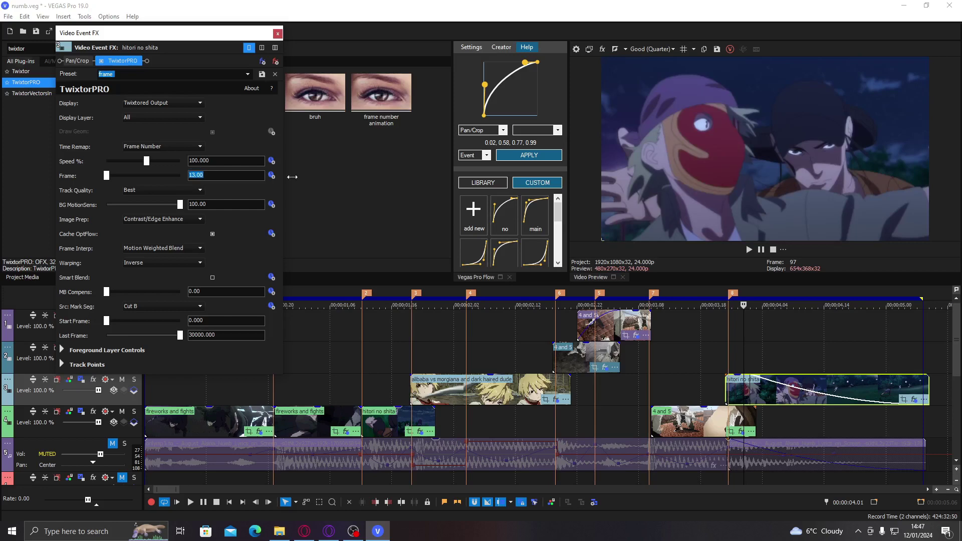
Step: Animate TwixtorPRO Frame on the last "hitori no shita" clip from 0 at the clip's start to 13 at its end
left_click(271, 175)
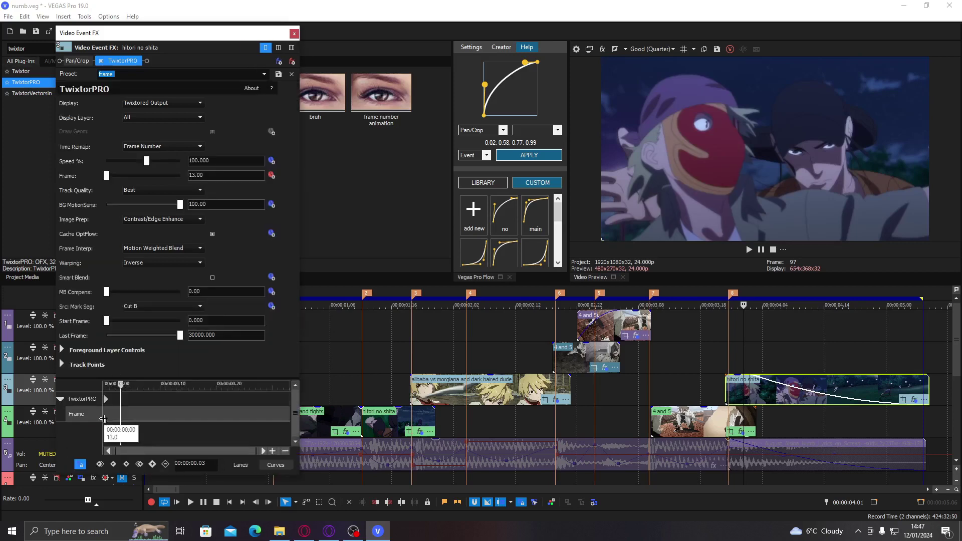
left_click_drag(173, 421, 80, 420)
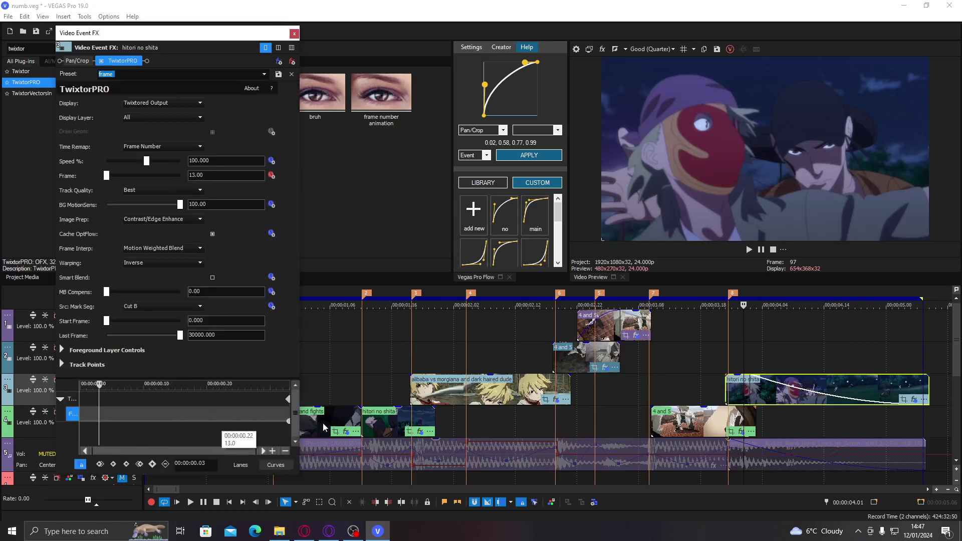
left_click_drag(108, 176, 22, 61)
Step: Apply a 0.00, 0.56, 1.00, 0.57 ease curve to the clip's TwixtorPRO Frame keyframes and close the effect settings
left_click(787, 393)
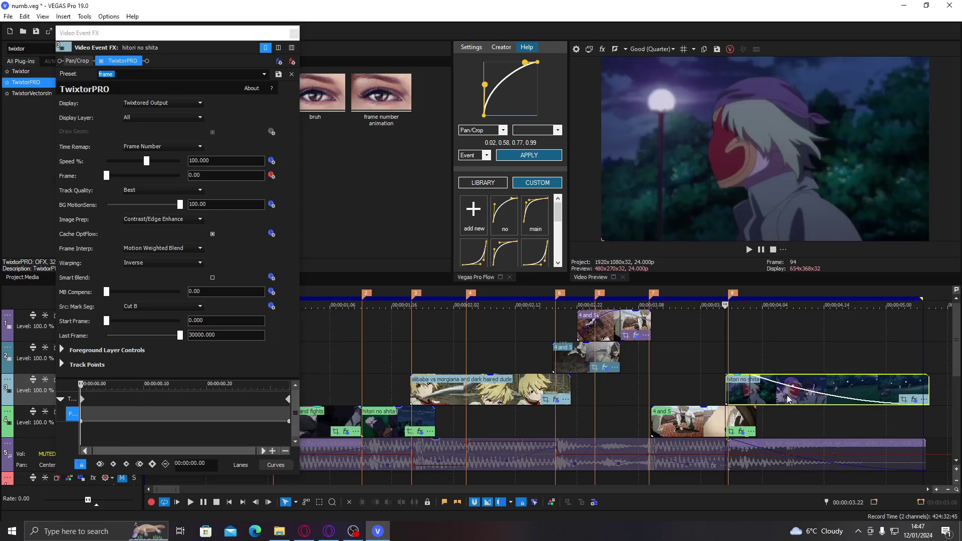
left_click_drag(525, 66, 484, 89)
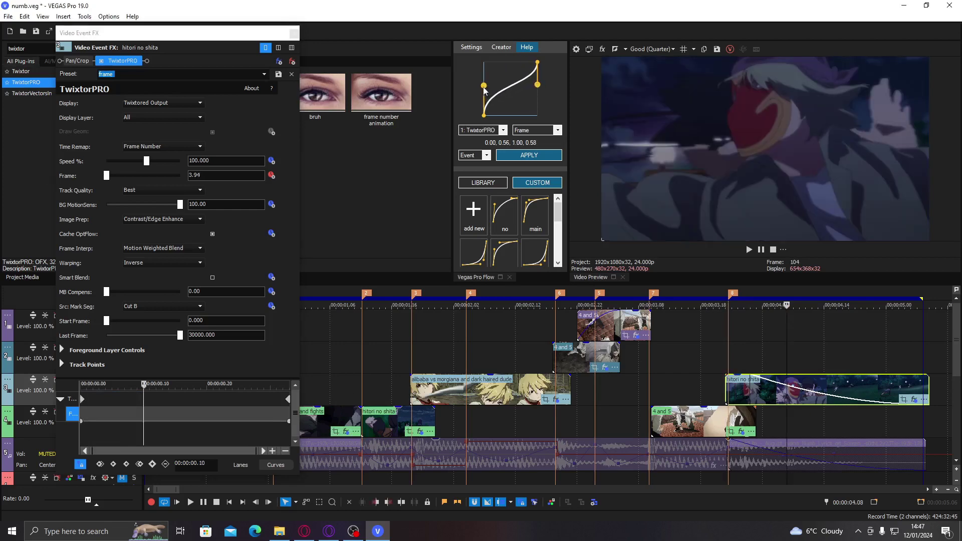
left_click(530, 155)
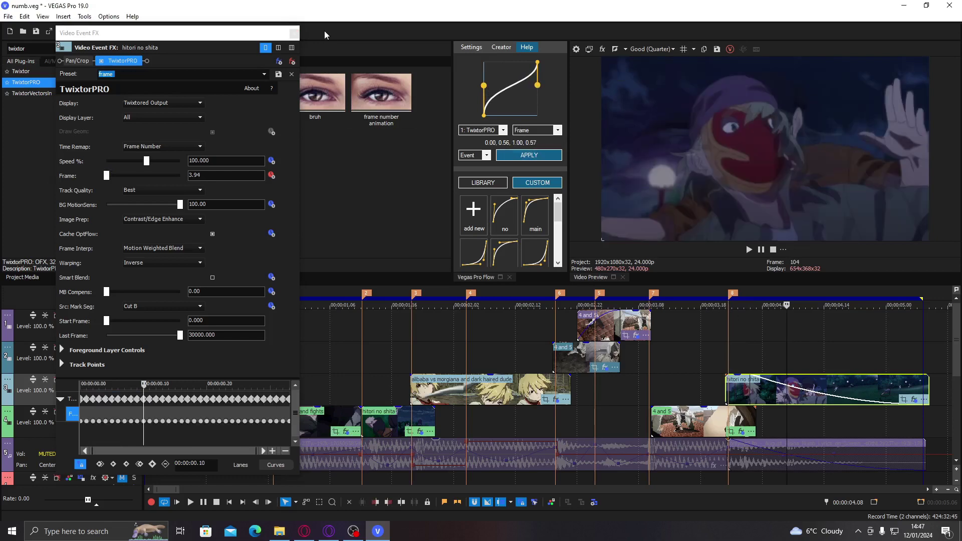
left_click(294, 33)
Step: Trim about four frames off the start of the last "hitori no shita" clip and align its start with marker 8
right_click(738, 387)
left_click(782, 209)
left_click_drag(730, 386, 750, 382)
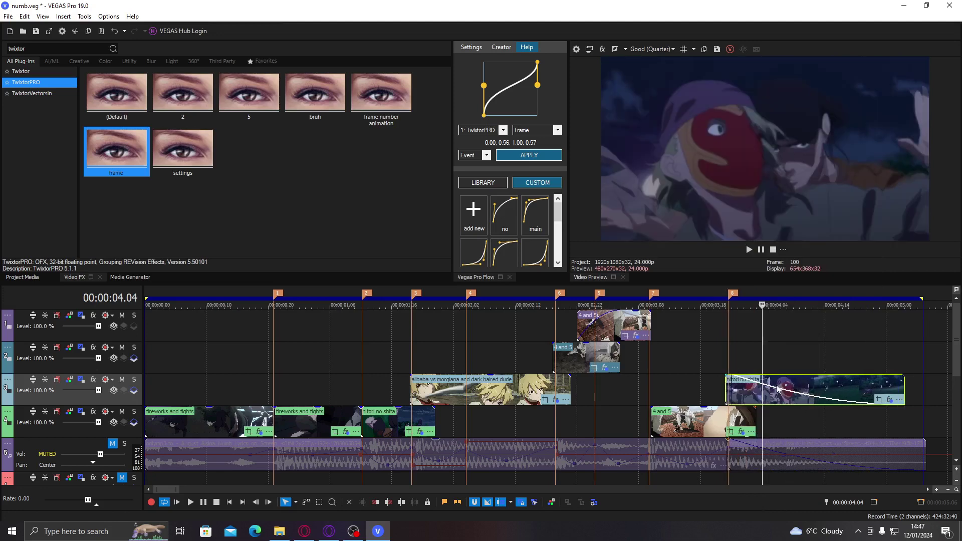
Step: Play the trimmed ending clip and the whole edit to check the transition at marker 8
left_click(775, 386)
key("space")
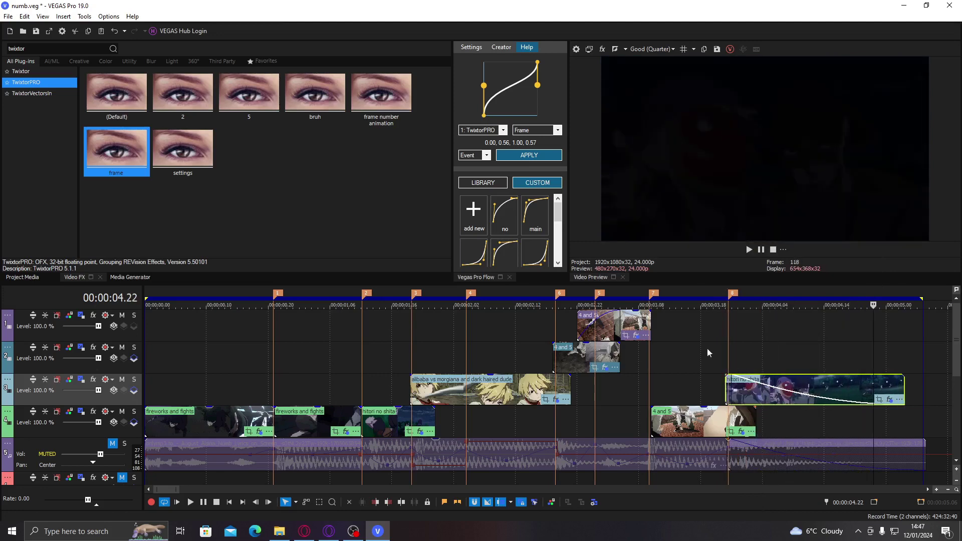
left_click(716, 350)
key("space")
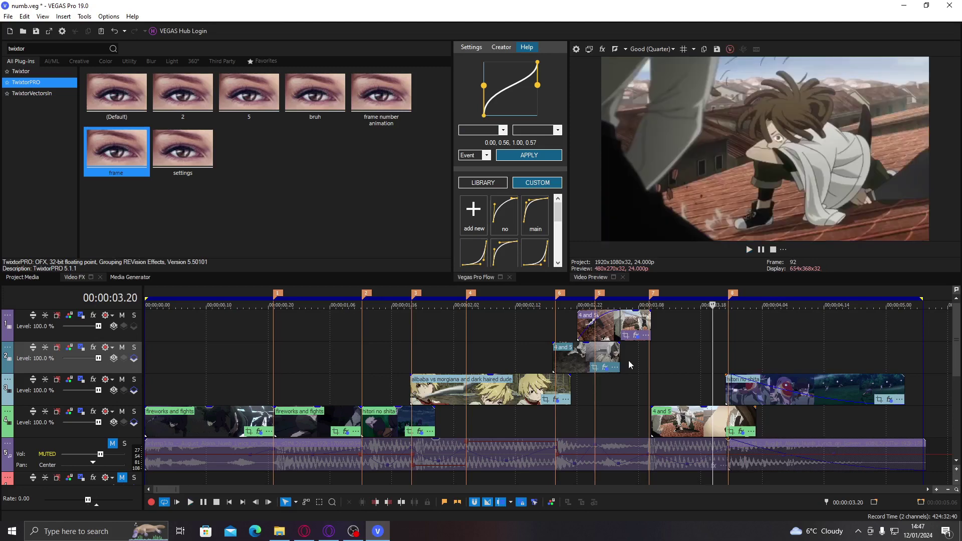
key("w")
key("space")
key("space")
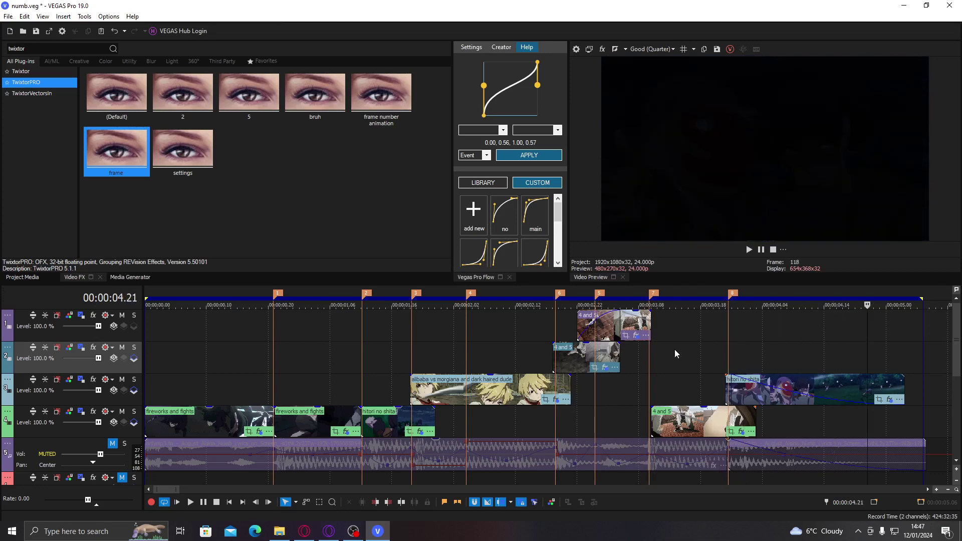
key("space")
left_click(715, 393)
key("space")
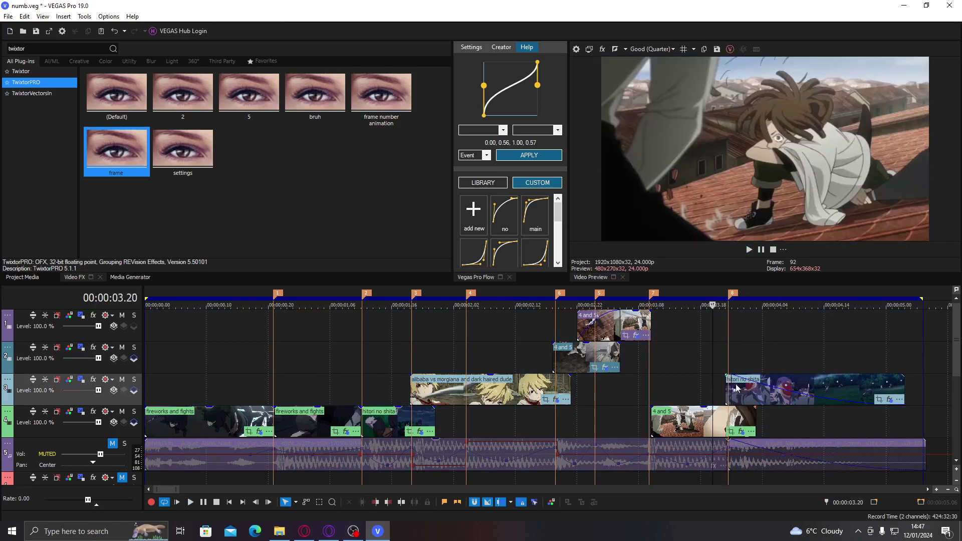
Step: Add a composite level envelope to track 4 and drop it to the minimum at marker 8 with two points
left_click(728, 421)
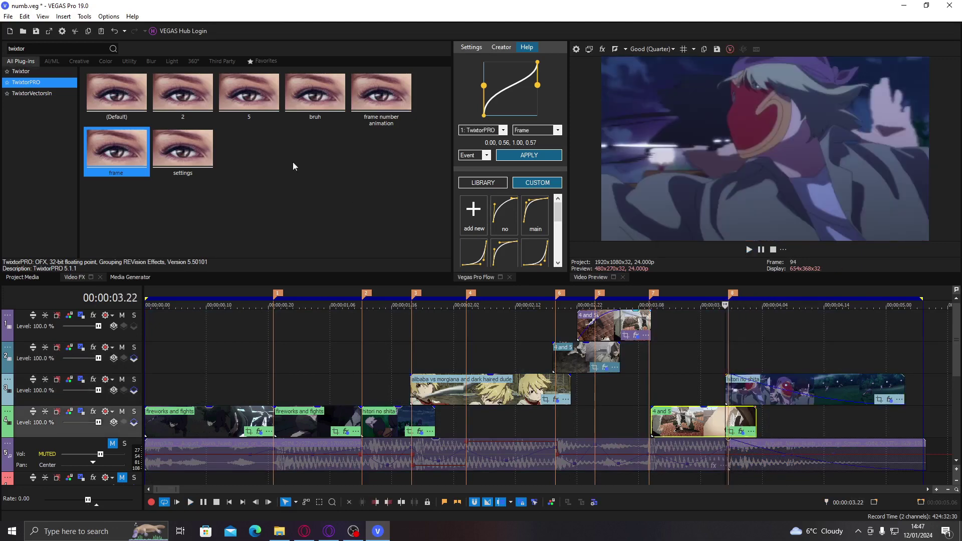
left_click(84, 16)
mouse_move(63, 16)
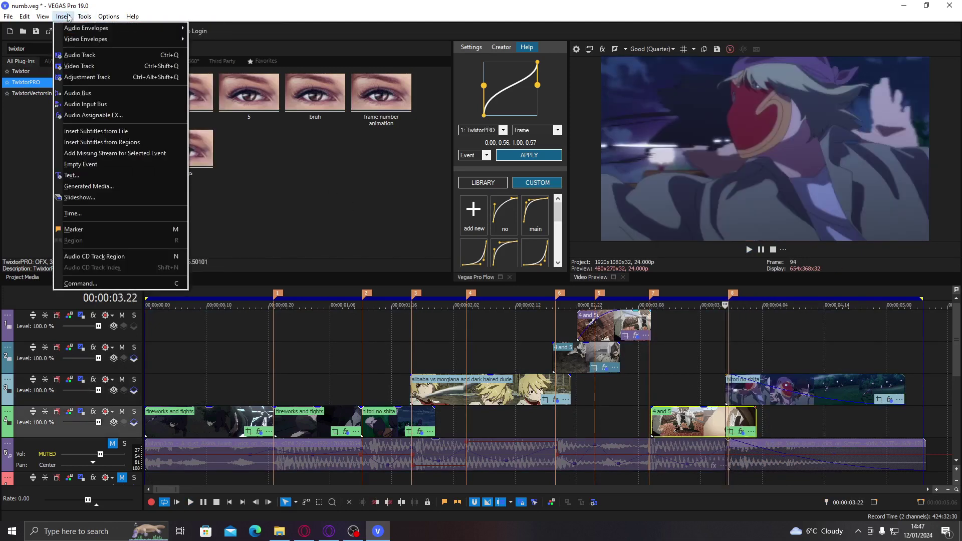
mouse_move(96, 40)
left_click(192, 51)
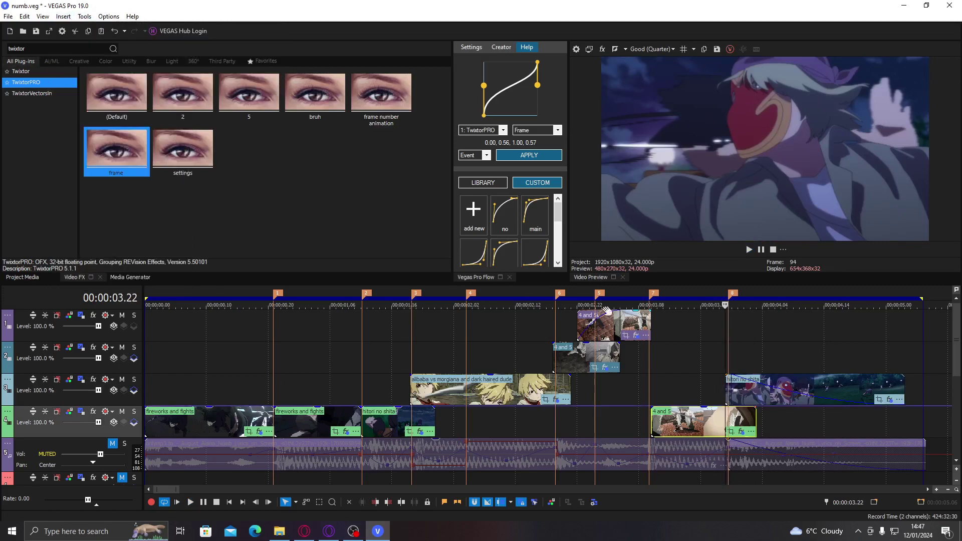
double_click(726, 408)
double_click(729, 408)
left_click_drag(729, 408, 730, 464)
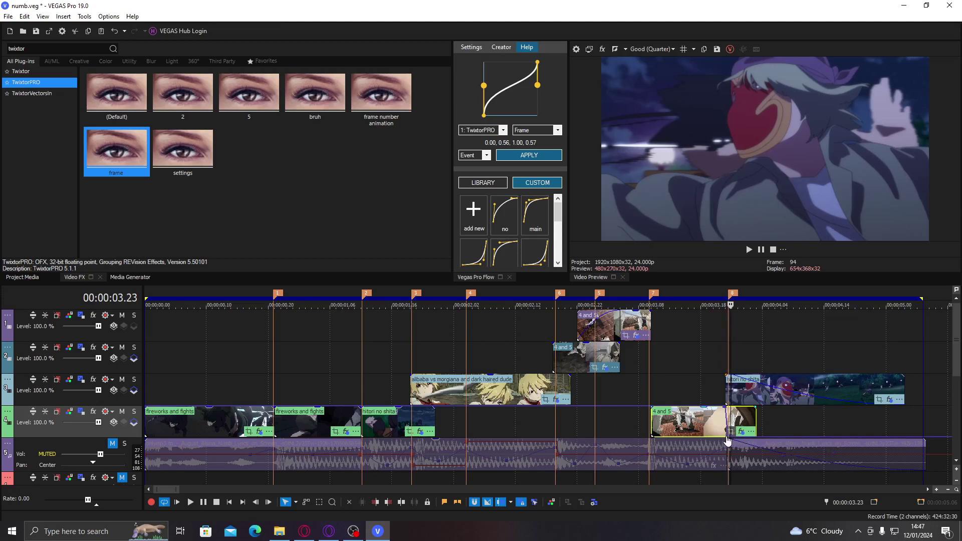
Step: Play back the edit to check the flow between clips and the track 4 cutoff at marker 8
left_click(689, 418)
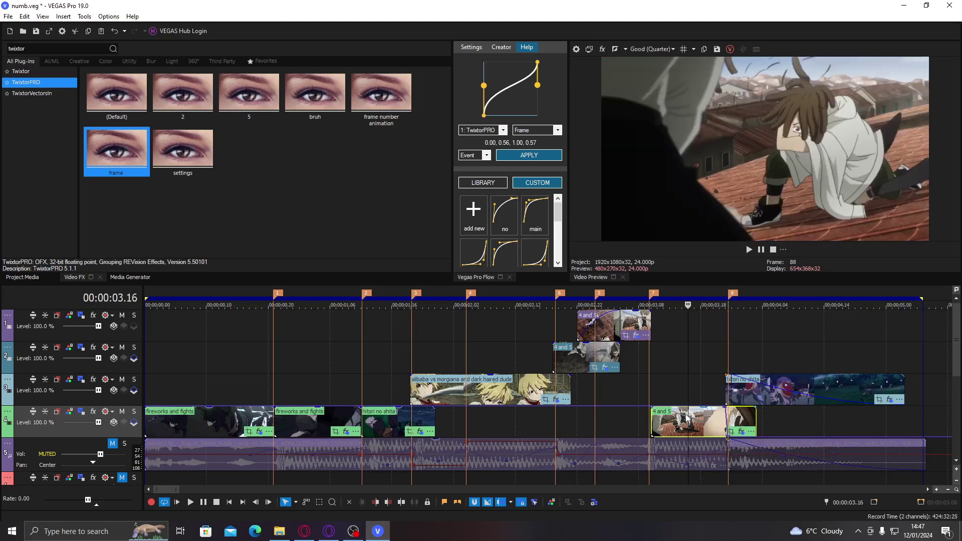
key("space")
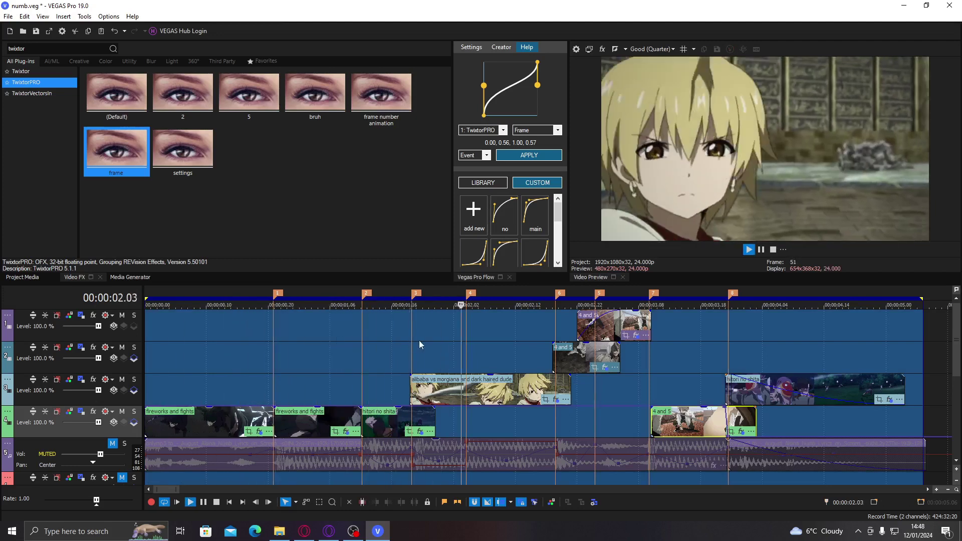
left_click(657, 365)
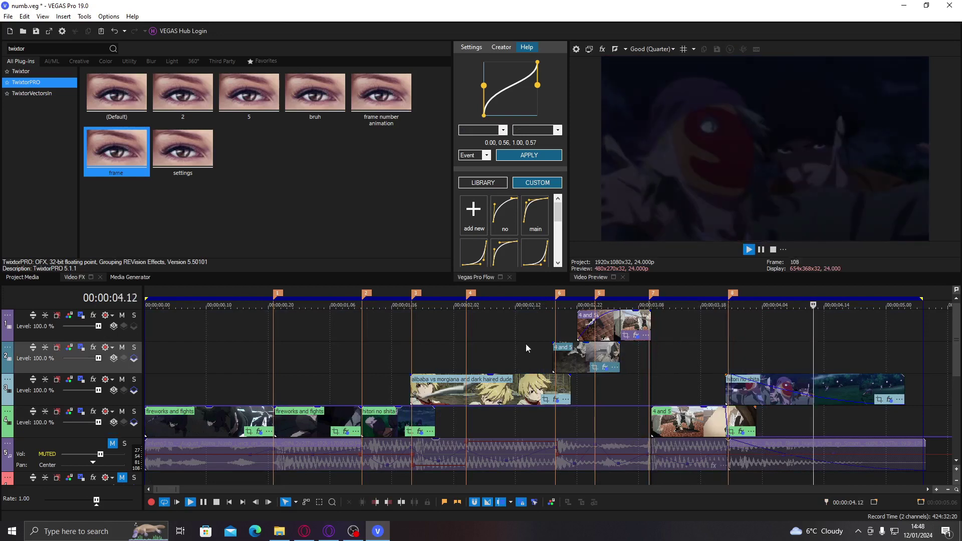
left_click(406, 333)
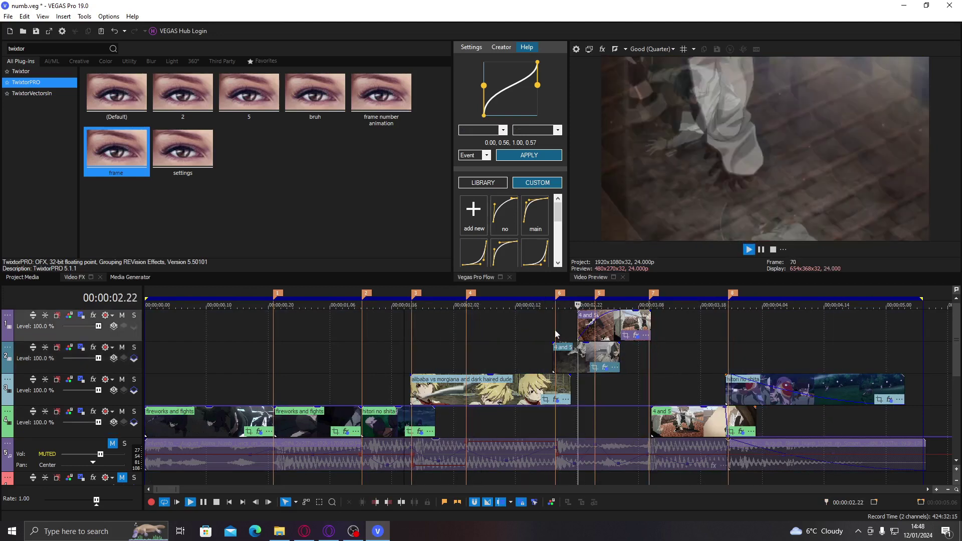
left_click(709, 337)
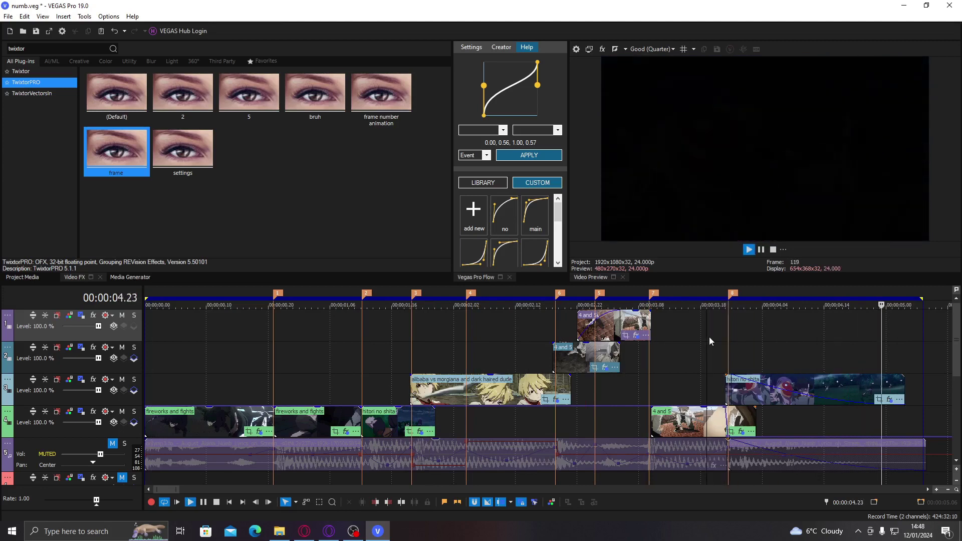
left_click(349, 336)
key("space")
Step: Examine individual moments of the "alibaba vs morgiana and dark haired dude" clip on track 3 and replay the edit from it
left_click(375, 335)
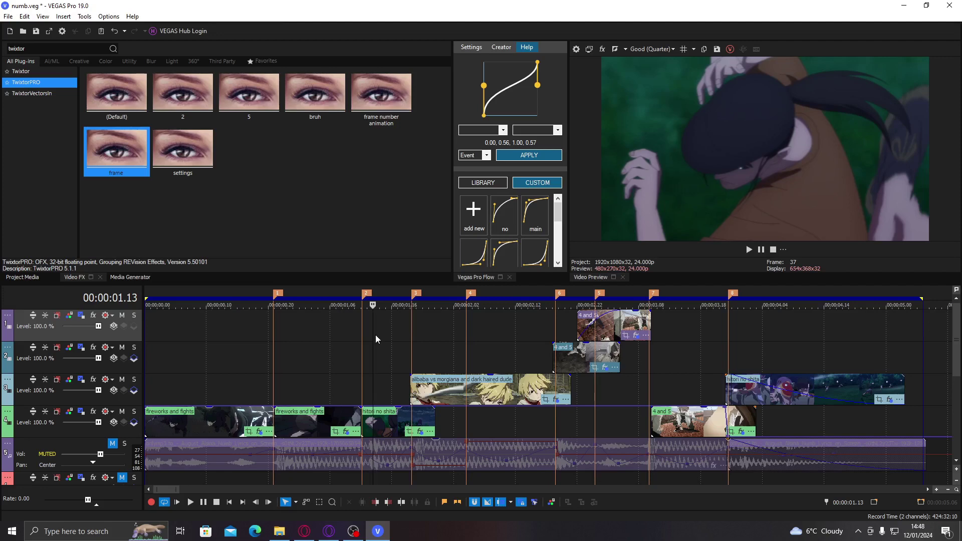
left_click(442, 328)
left_click(468, 336)
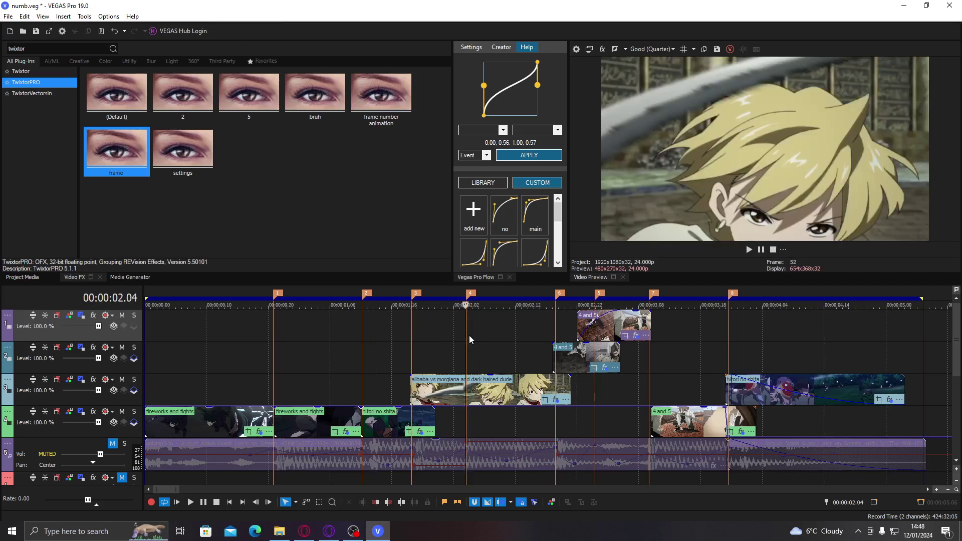
left_click(484, 336)
left_click(503, 337)
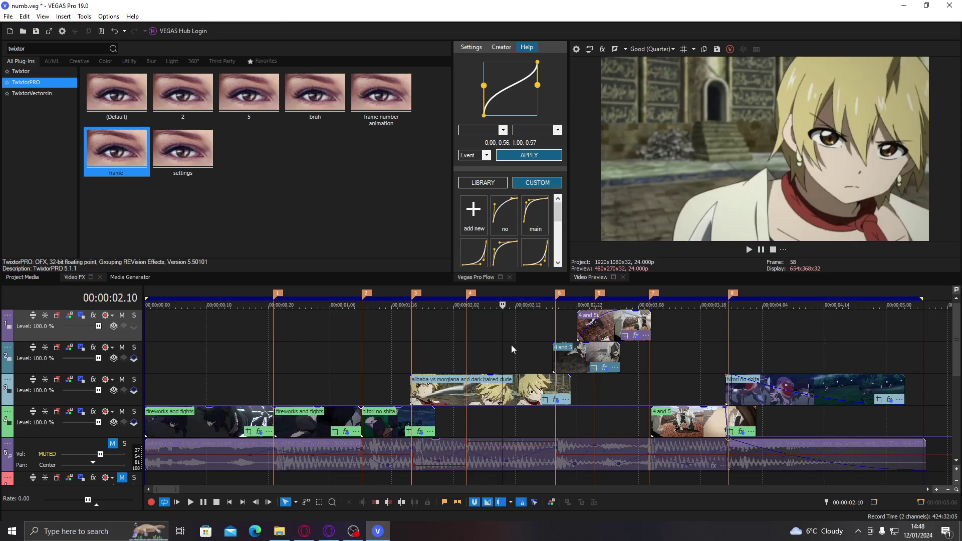
left_click(512, 345)
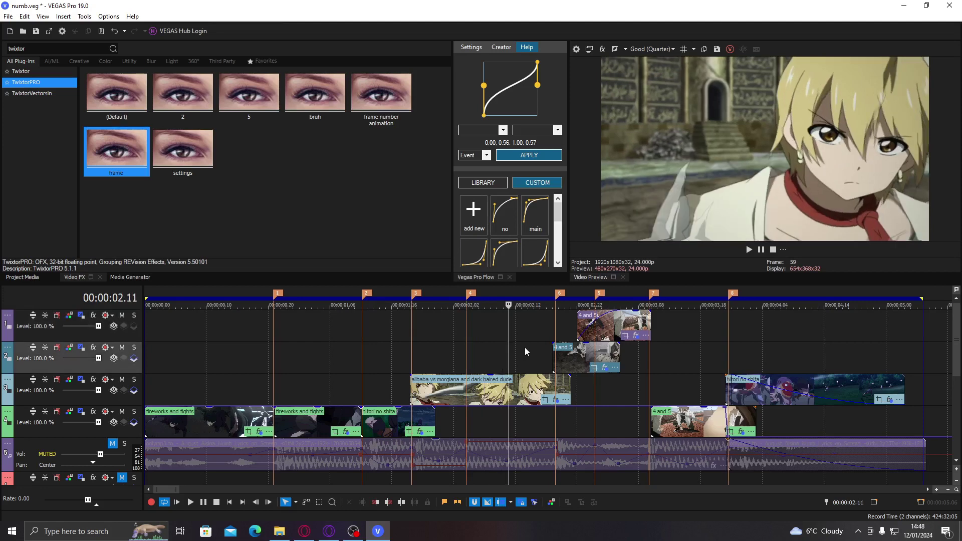
left_click(527, 349)
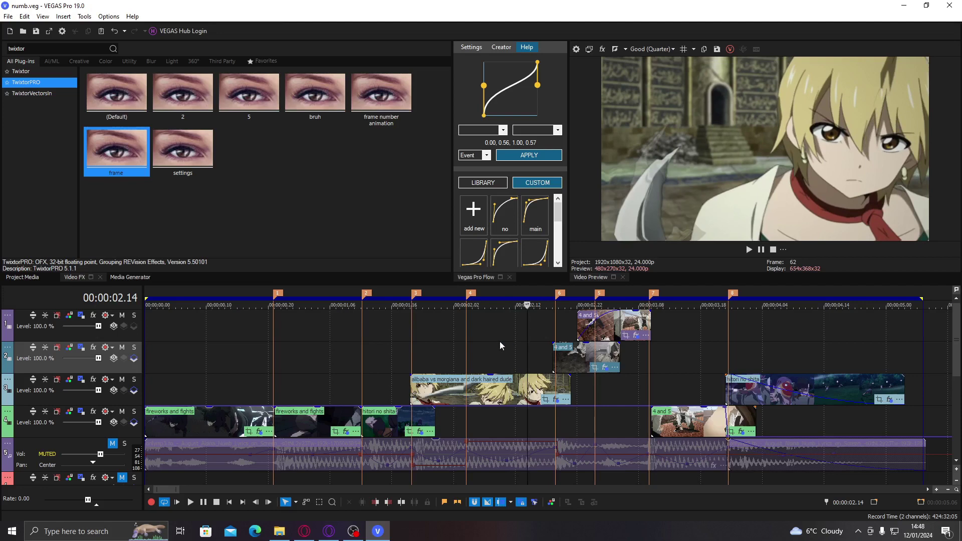
left_click(414, 338)
left_click(439, 339)
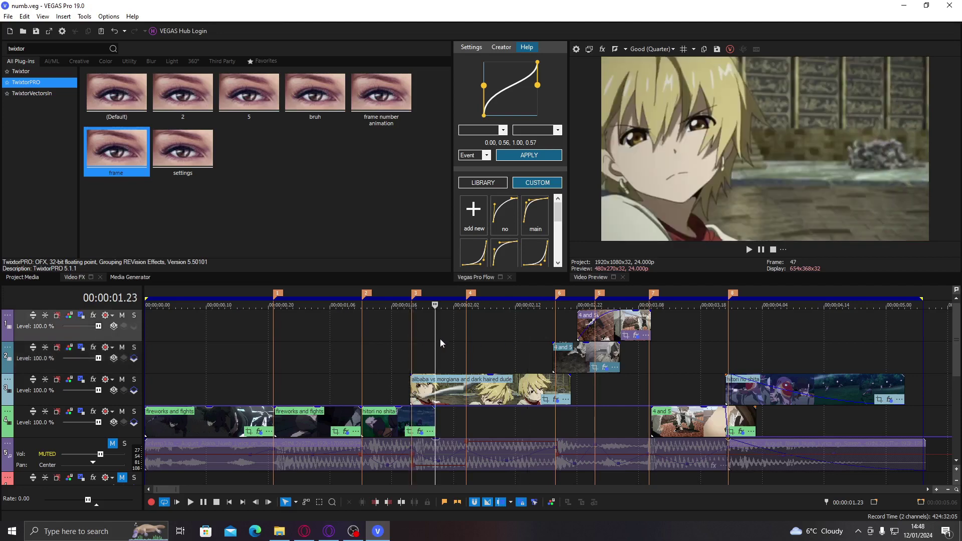
key("space")
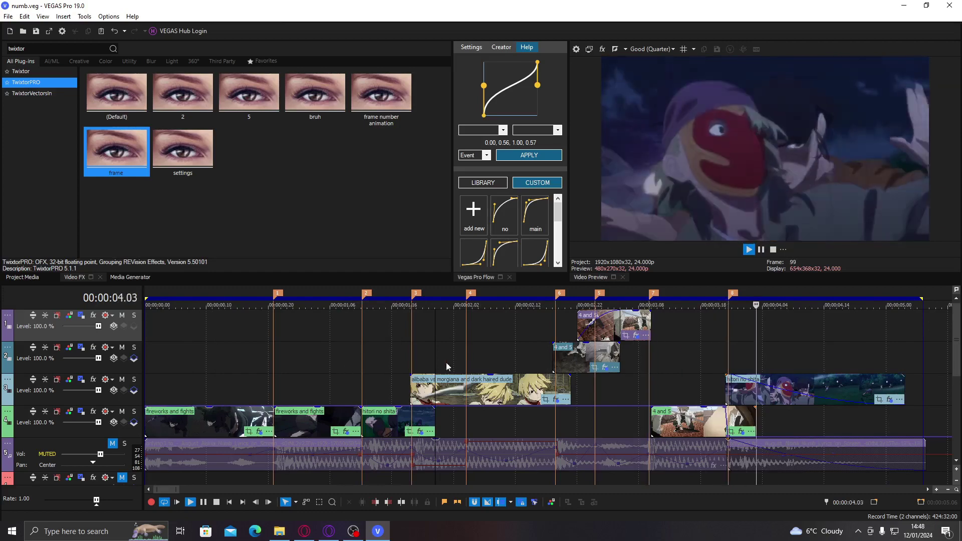
left_click(468, 345)
key("space")
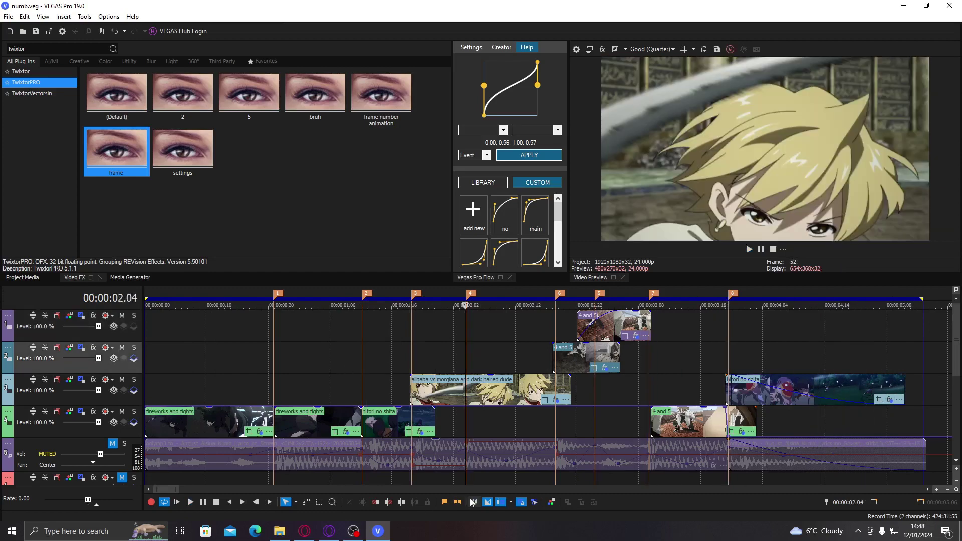